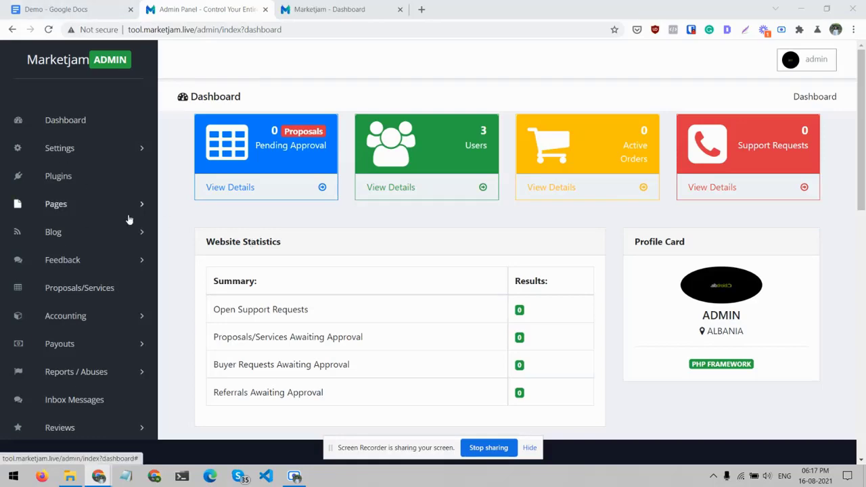
- Examine the admin dashboard's summary cards, website statistics and language option
scroll(127, 218, "down", 2)
scroll(128, 218, "up", 2)
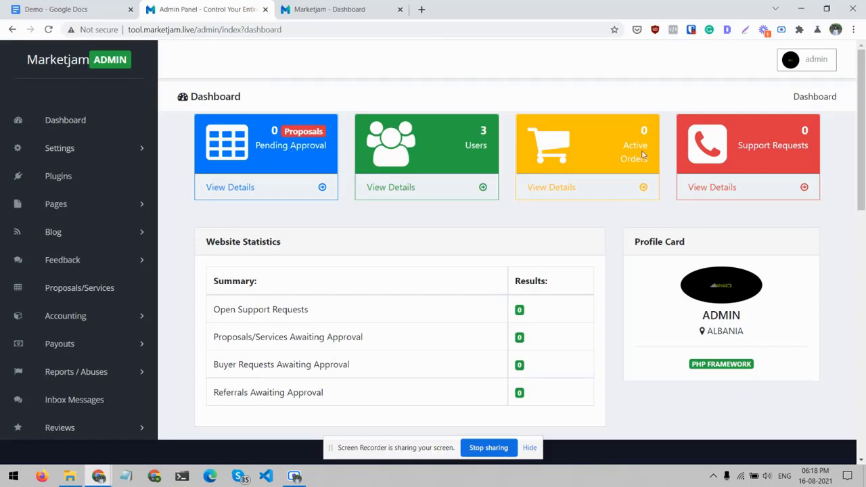
scroll(704, 137, "down", 1)
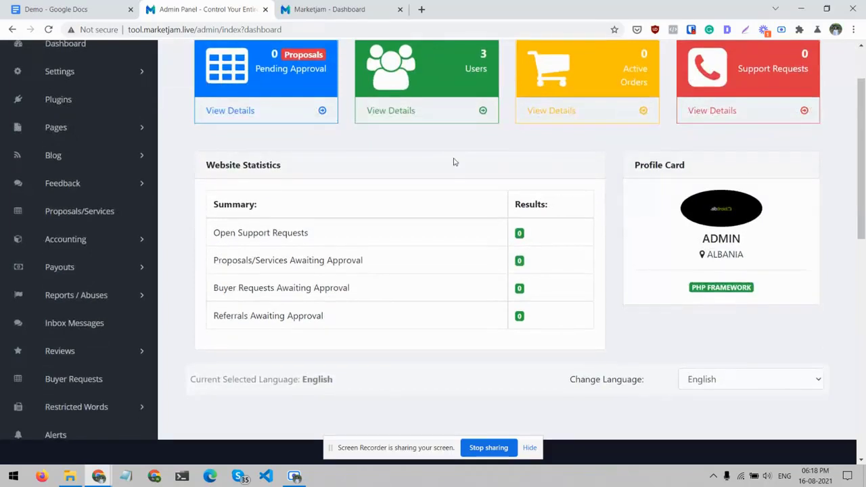
scroll(454, 161, "up", 1)
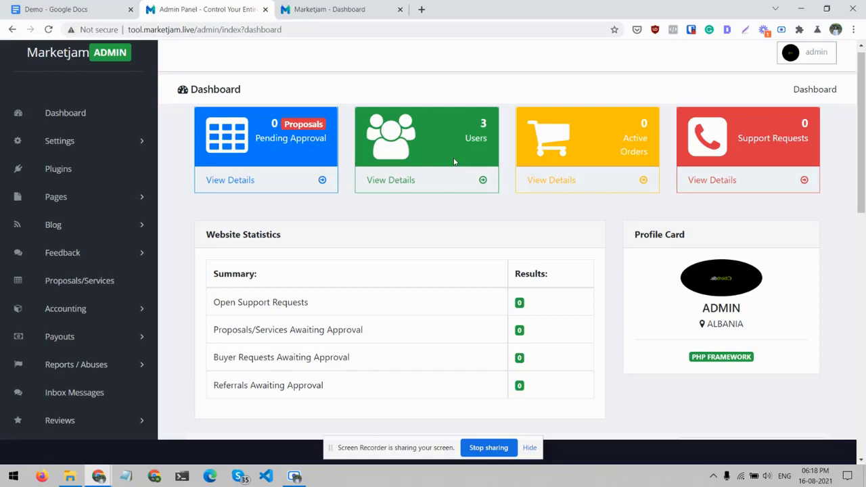
left_click(69, 120)
scroll(324, 229, "down", 5)
scroll(298, 234, "up", 5)
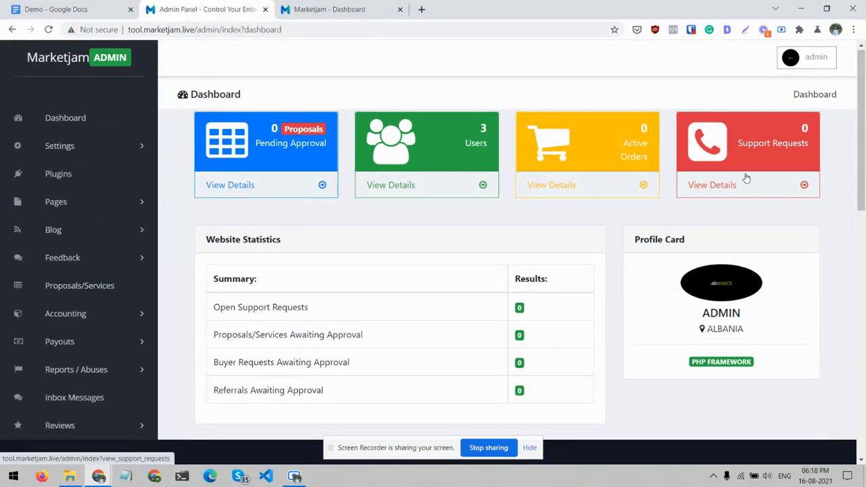
- Open the General Settings page and examine the choices for doing all manual payouts
left_click(142, 150)
left_click(91, 169)
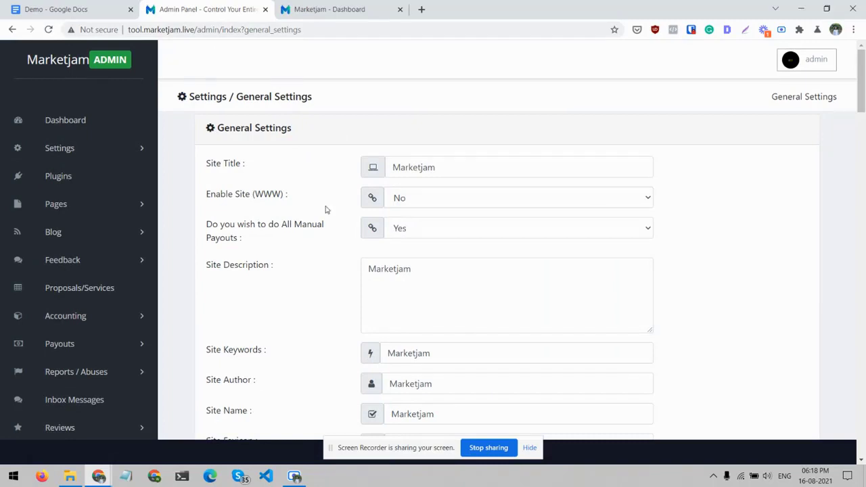
scroll(325, 210, "down", 1)
scroll(325, 210, "down", 1)
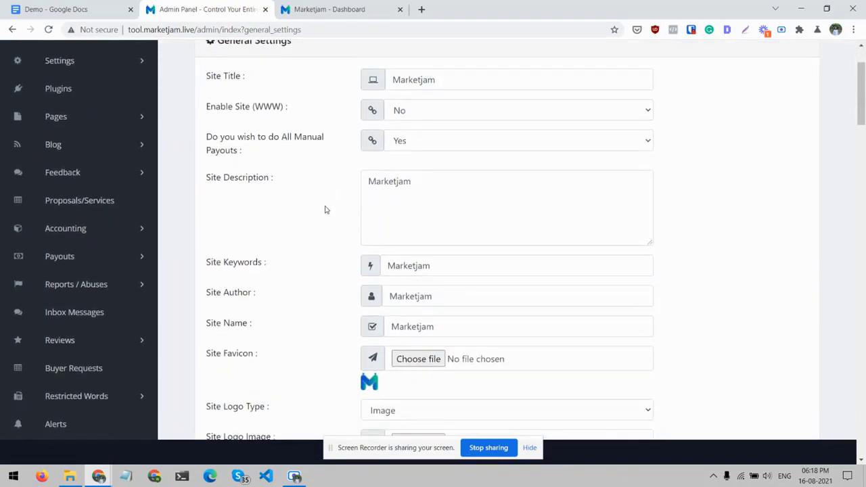
left_click(408, 140)
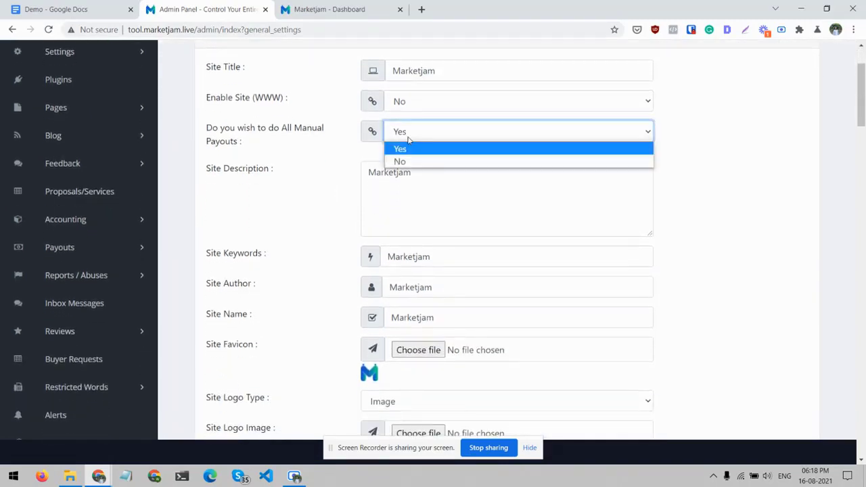
left_click(280, 154)
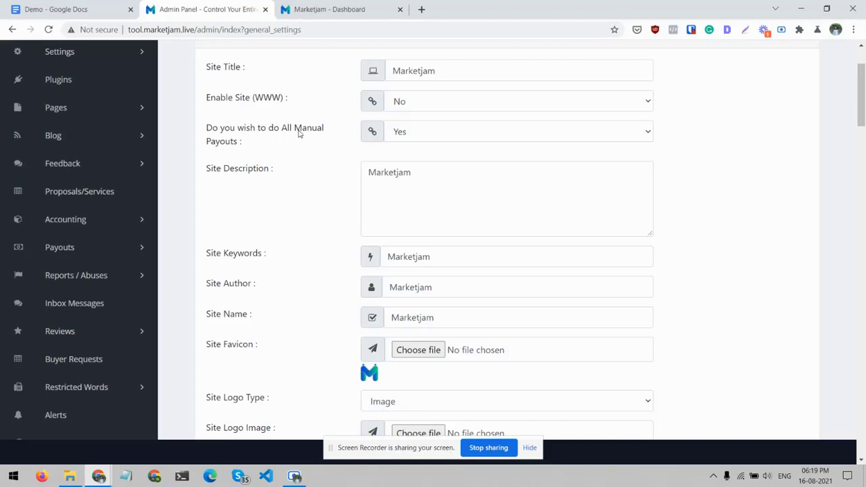
left_click(414, 130)
left_click(284, 177)
- Review the site description, keywords, author, name, favicon, logo and watermark settings
scroll(283, 178, "down", 1)
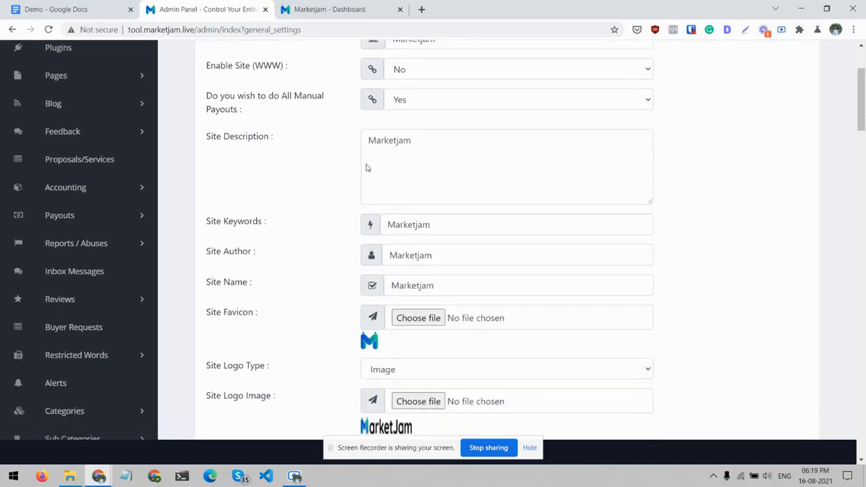
scroll(287, 253, "down", 3)
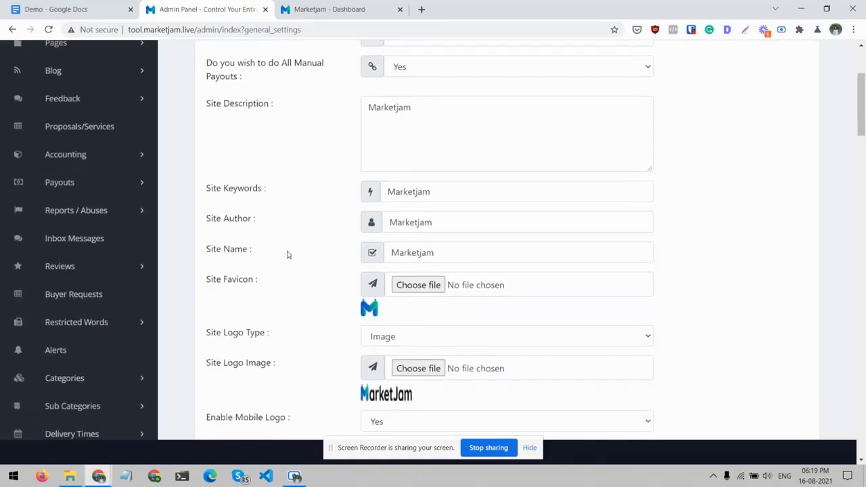
scroll(287, 255, "down", 1)
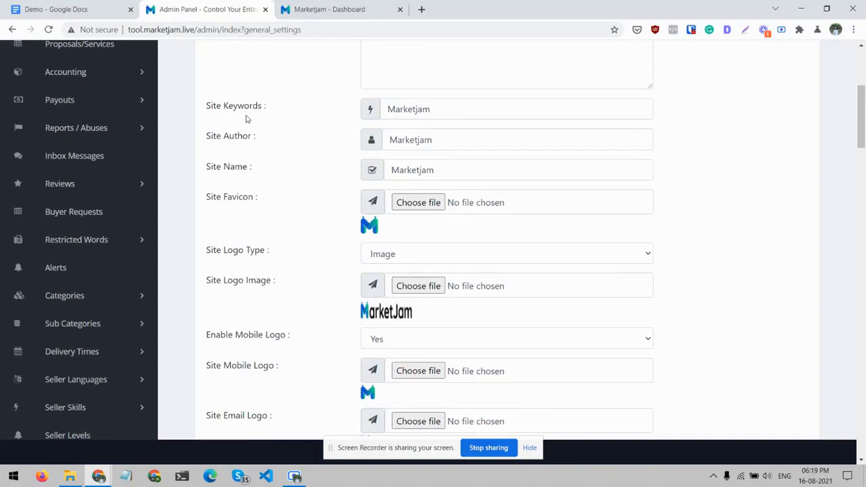
scroll(247, 119, "up", 1)
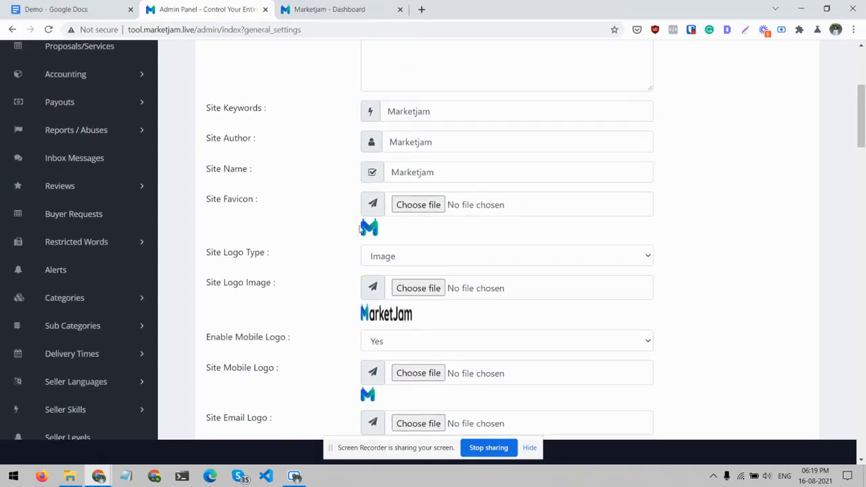
scroll(358, 226, "down", 2)
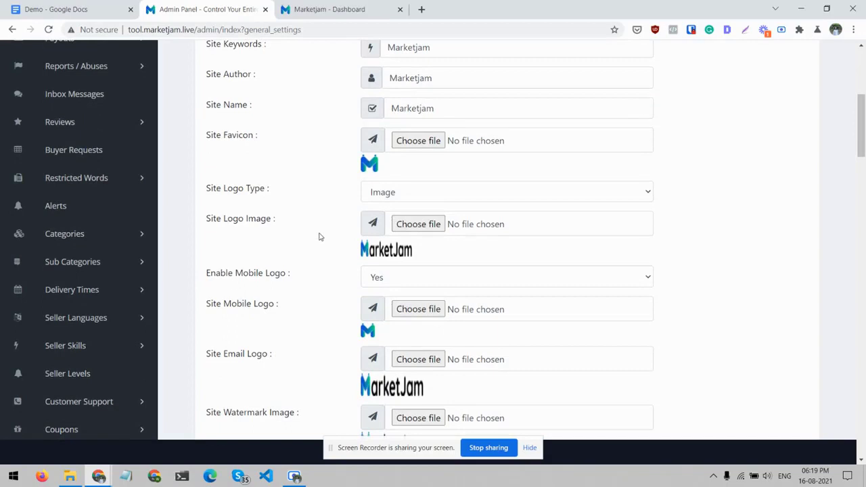
scroll(320, 237, "down", 1)
scroll(320, 236, "down", 2)
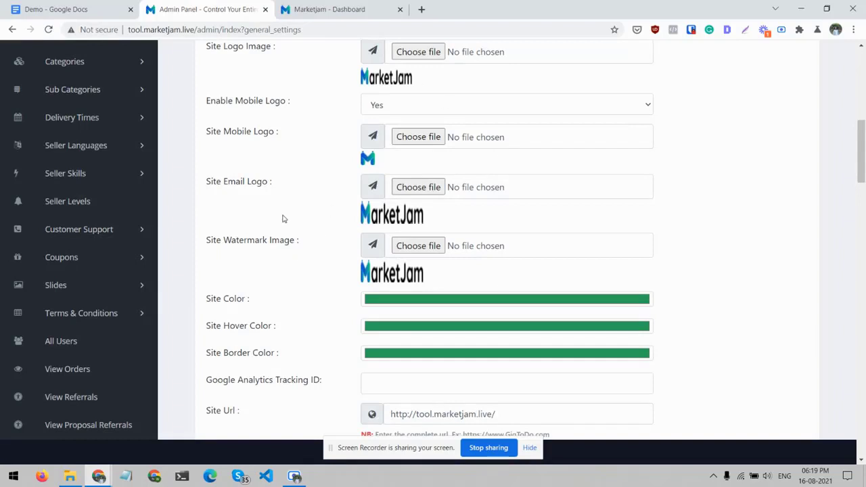
- Review the site color, hover color, border color, Google Analytics tracking ID, site URL and site email settings
scroll(282, 217, "down", 2)
left_click(379, 194)
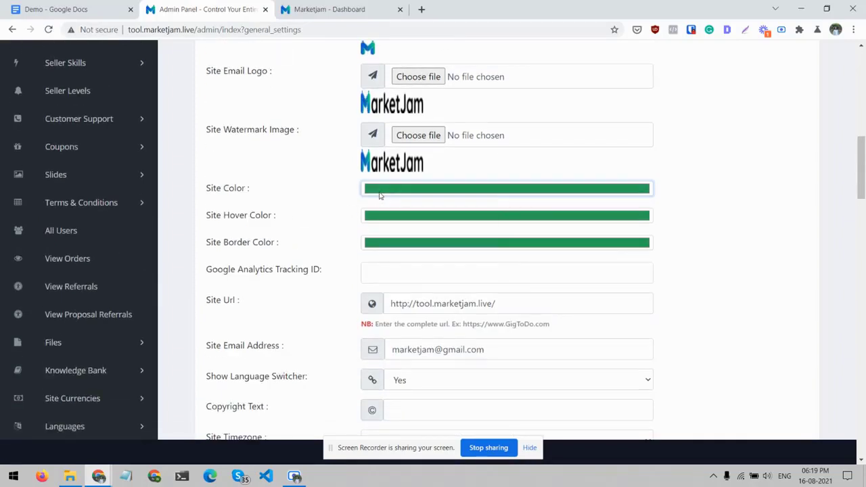
left_click(290, 216)
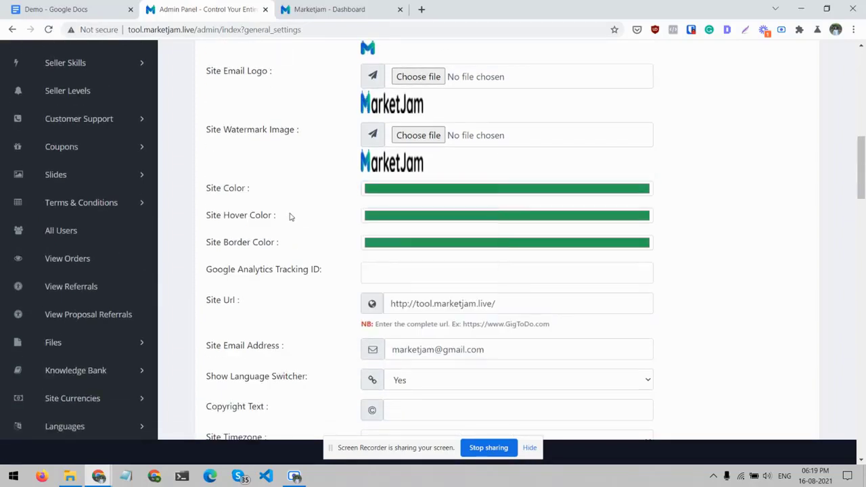
scroll(280, 224, "down", 1)
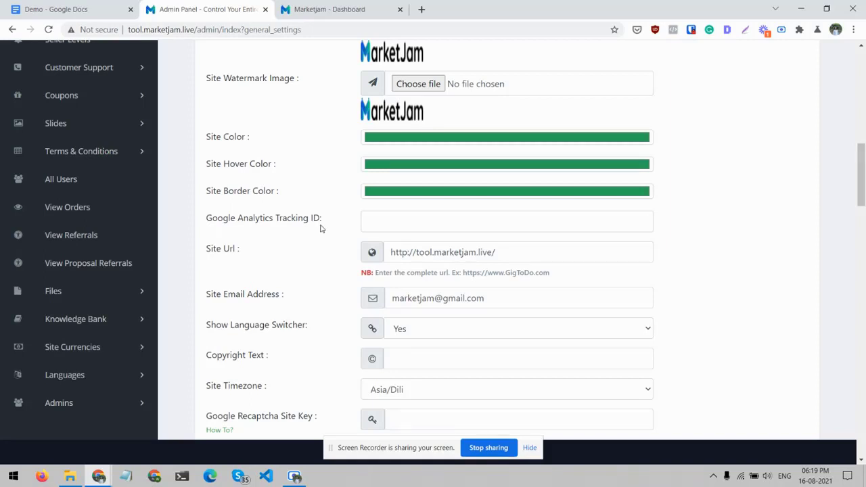
scroll(413, 222, "down", 1)
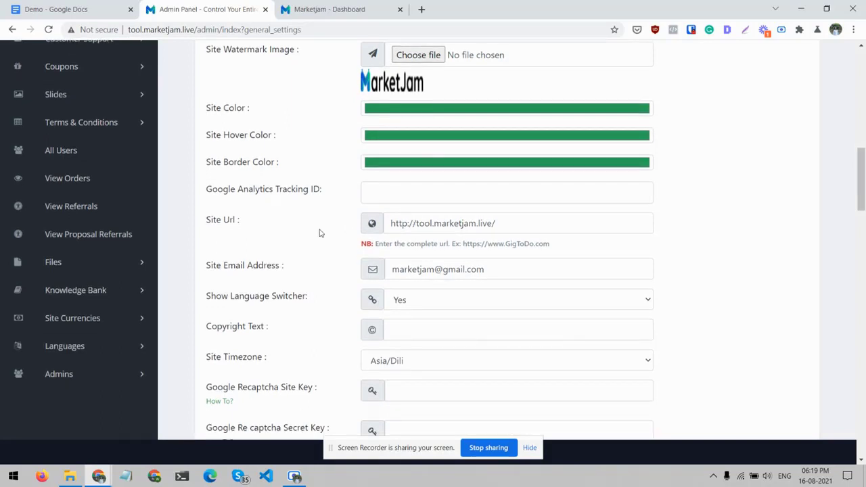
scroll(270, 226, "down", 1)
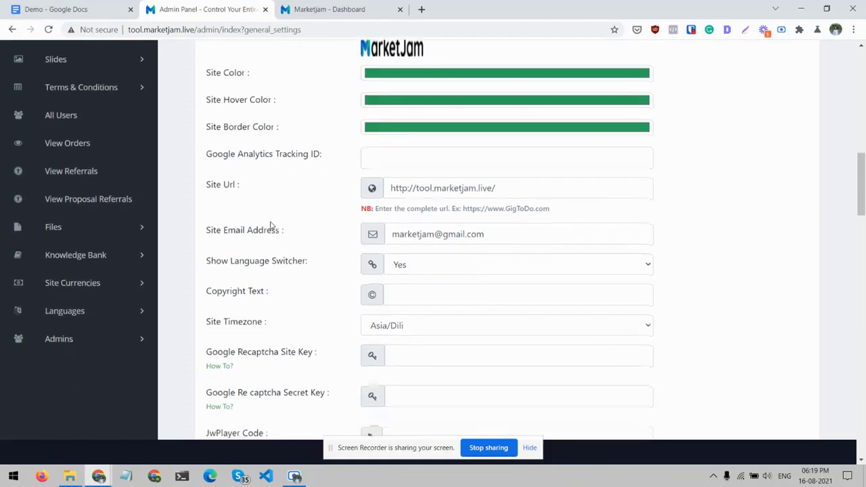
scroll(271, 226, "down", 2)
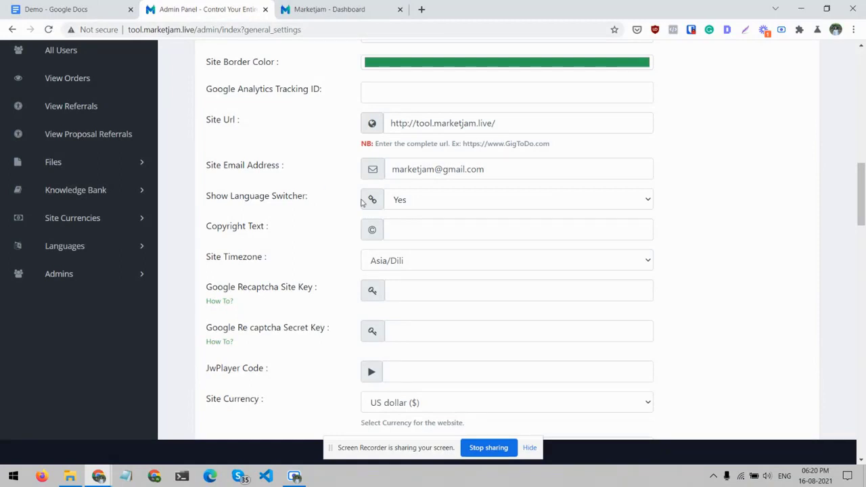
- Check the available choices for showing the language switcher
scroll(359, 203, "down", 1)
left_click(395, 181)
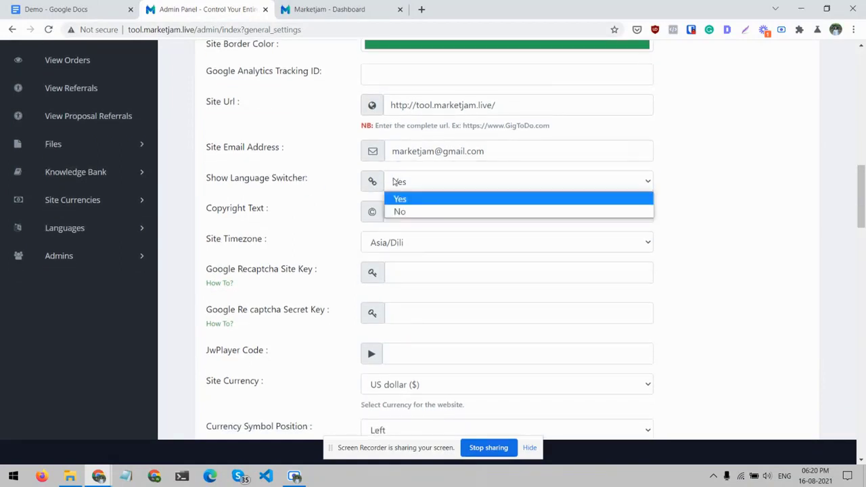
left_click(322, 194)
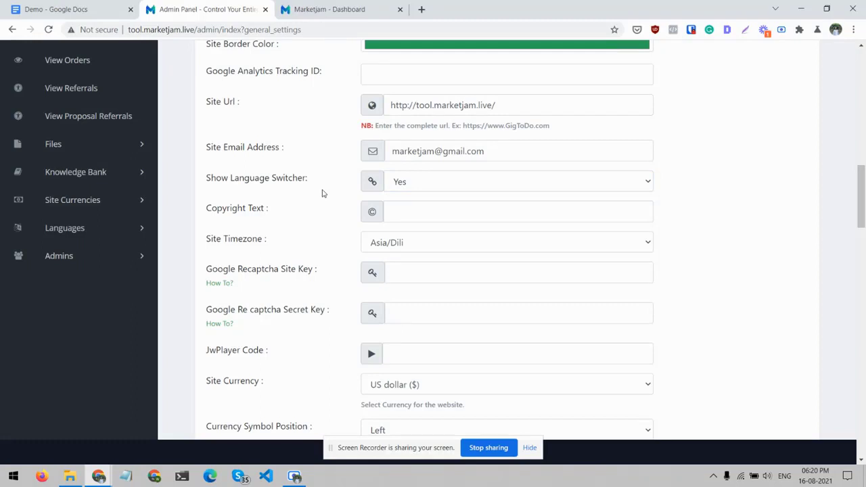
- Review the timezone, Google reCAPTCHA and JwPlayer settings and browse the available site currencies
scroll(322, 193, "down", 1)
scroll(357, 194, "down", 1)
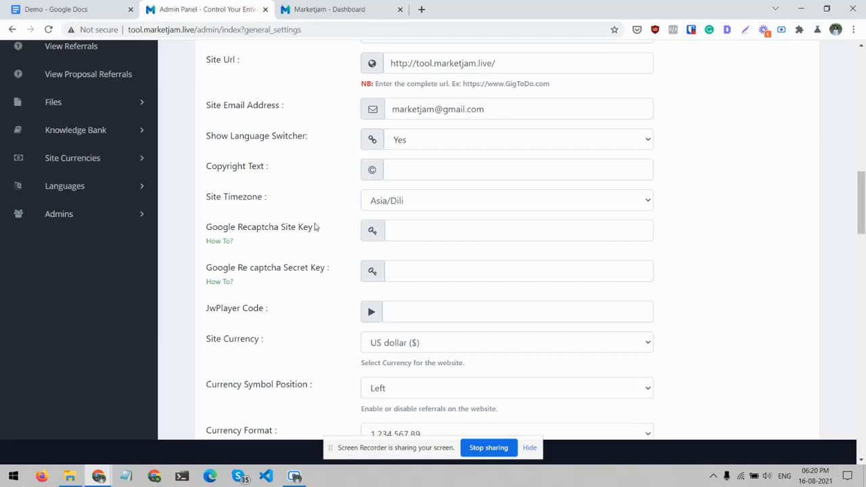
scroll(322, 229, "down", 2)
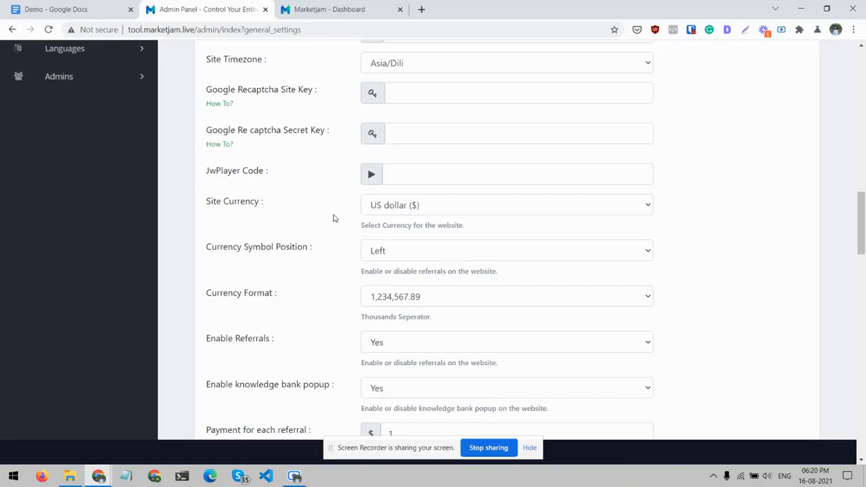
left_click(379, 206)
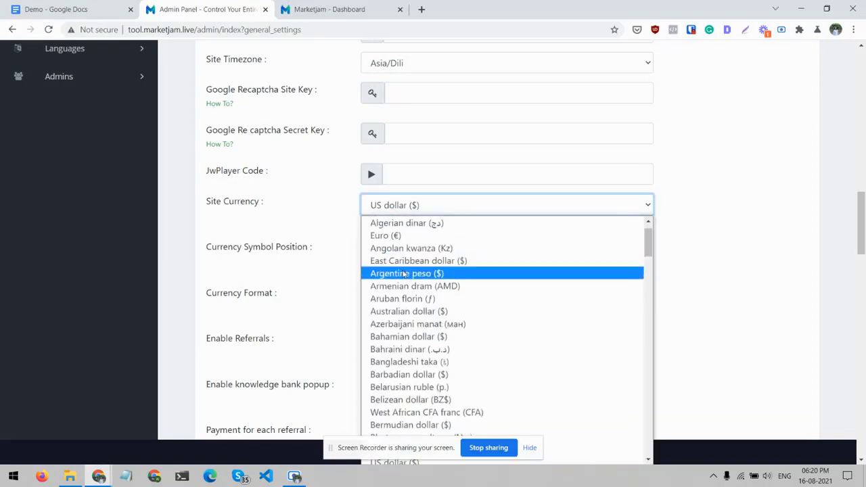
scroll(404, 274, "up", 1)
scroll(404, 273, "down", 5)
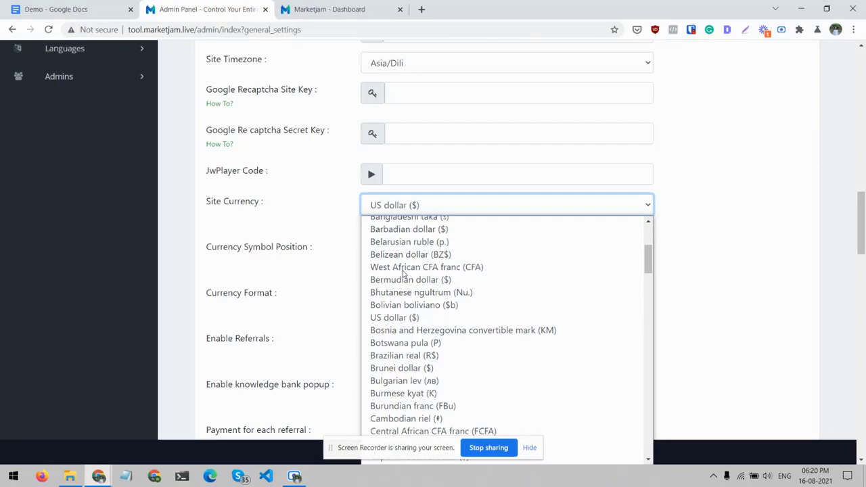
left_click(309, 219)
- Review the currency symbol position and format settings and check the choices for enabling referrals
scroll(324, 213, "down", 1)
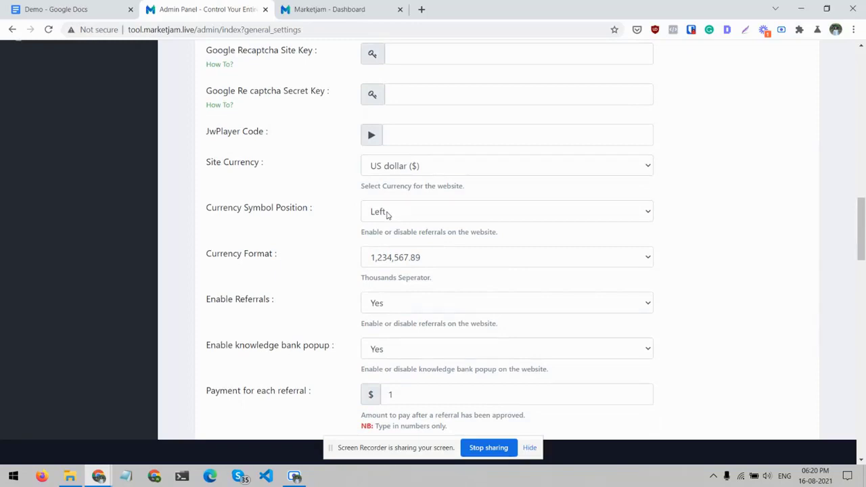
scroll(389, 215, "down", 1)
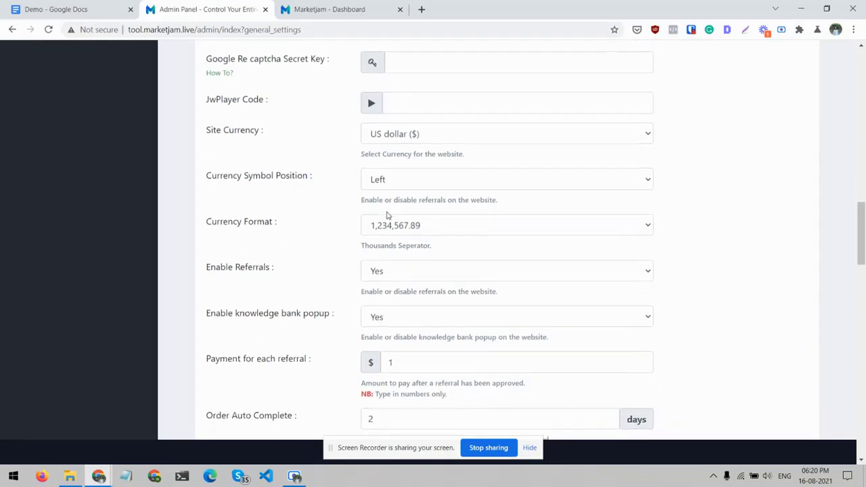
scroll(308, 202, "down", 2)
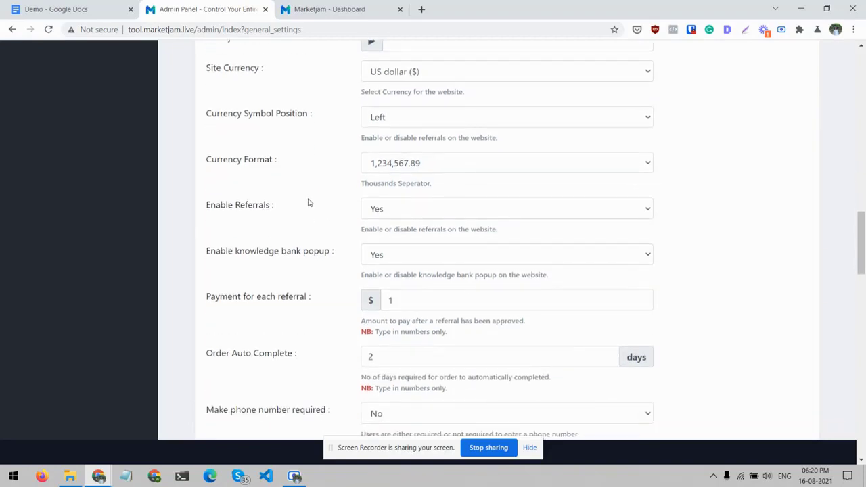
left_click(388, 211)
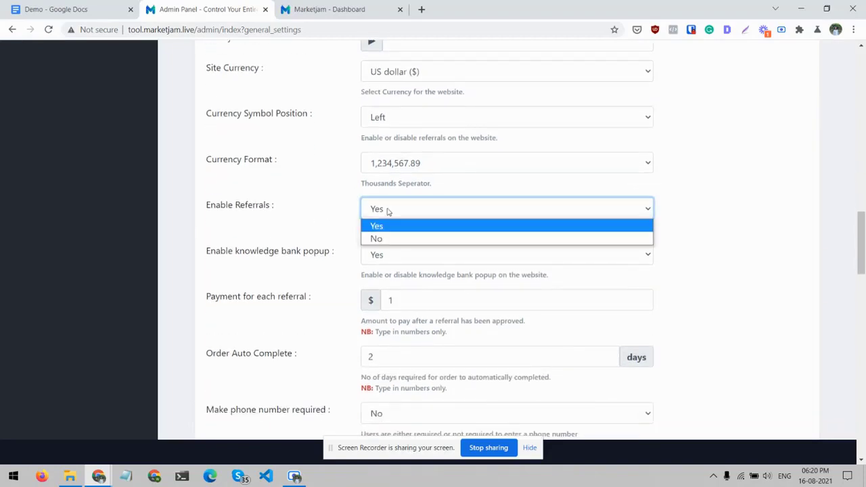
left_click(304, 213)
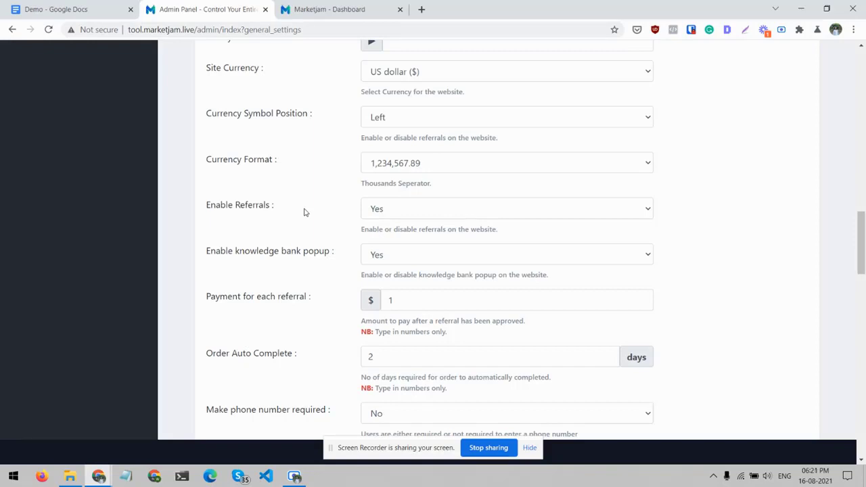
left_click(362, 215)
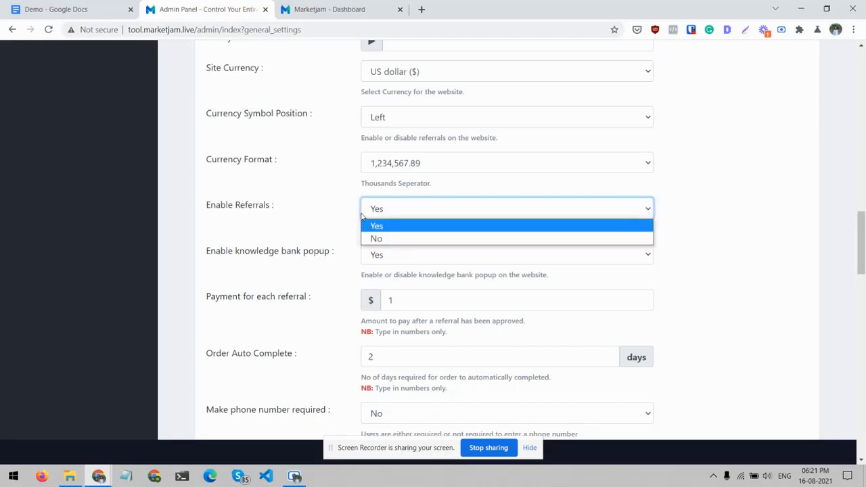
left_click(322, 207)
left_click(322, 207)
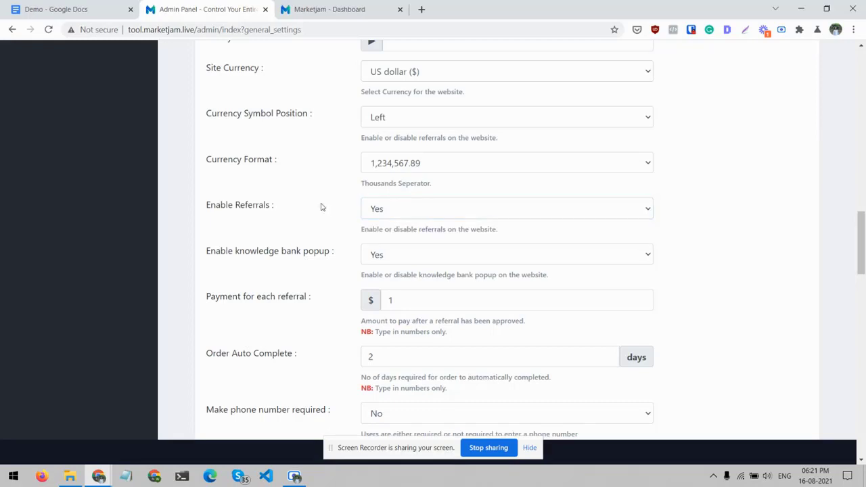
- Review the referral payment, order auto complete, phone number requirement, maintenance mode and websocket settings
scroll(322, 207, "down", 1)
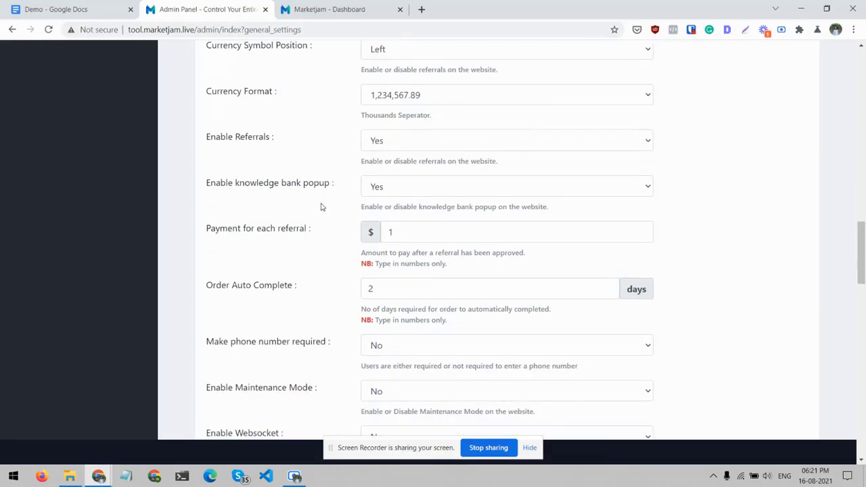
left_click(387, 231)
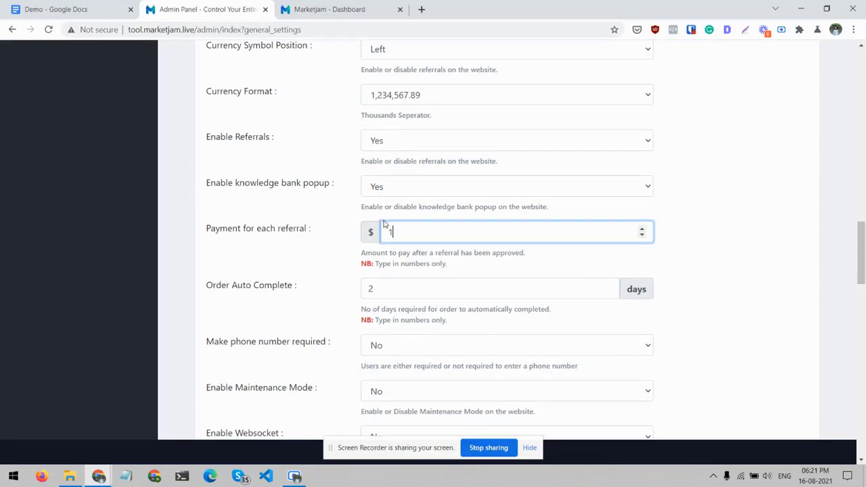
scroll(342, 254, "down", 1)
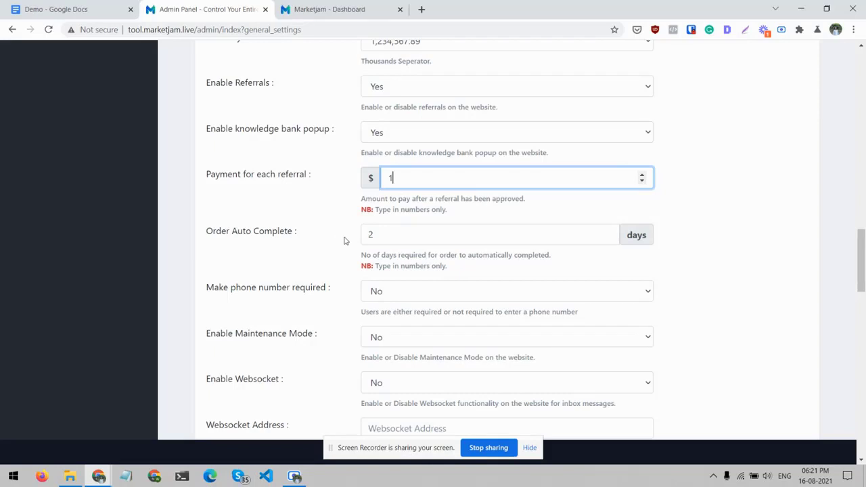
scroll(344, 240, "down", 1)
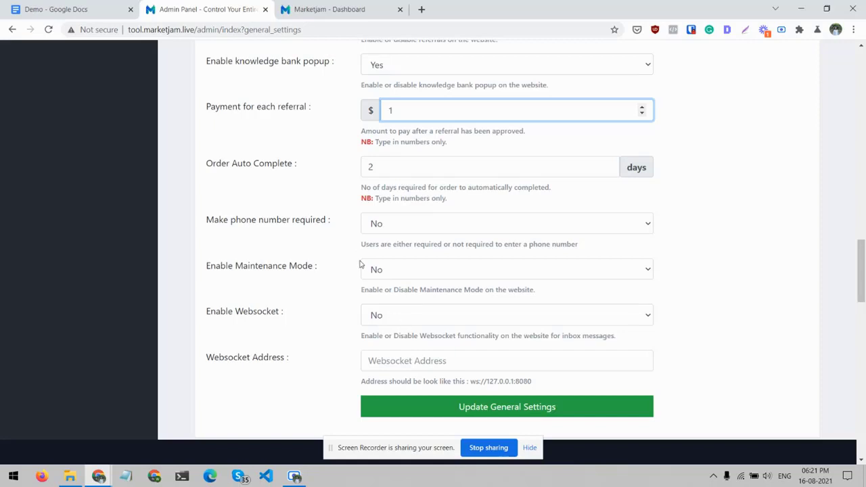
scroll(325, 280, "down", 1)
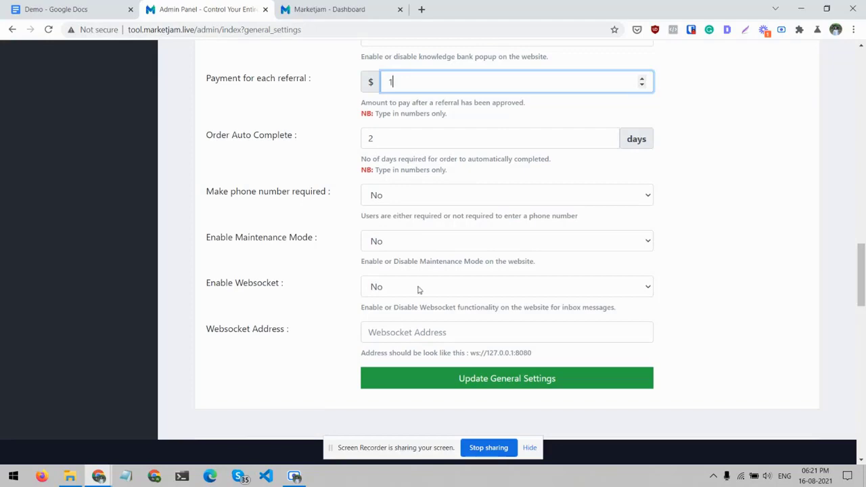
- Open the Payment Settings page from the admin settings
scroll(311, 291, "up", 6)
scroll(311, 290, "up", 15)
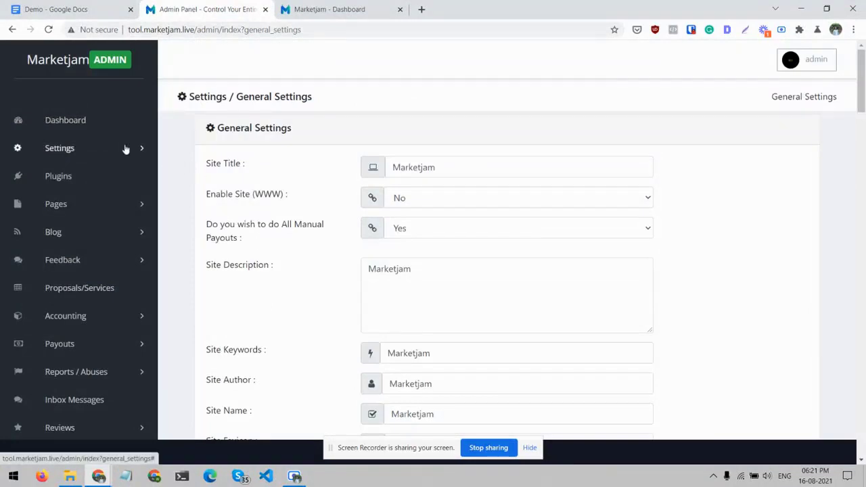
left_click(126, 149)
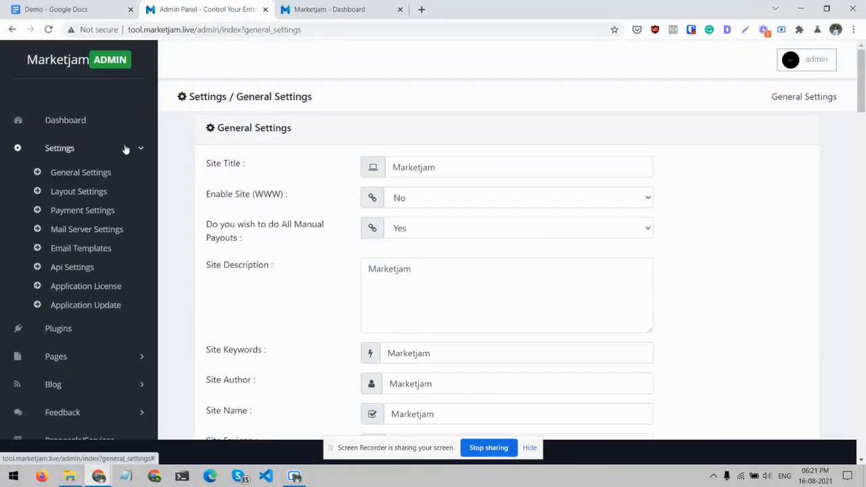
left_click(102, 210)
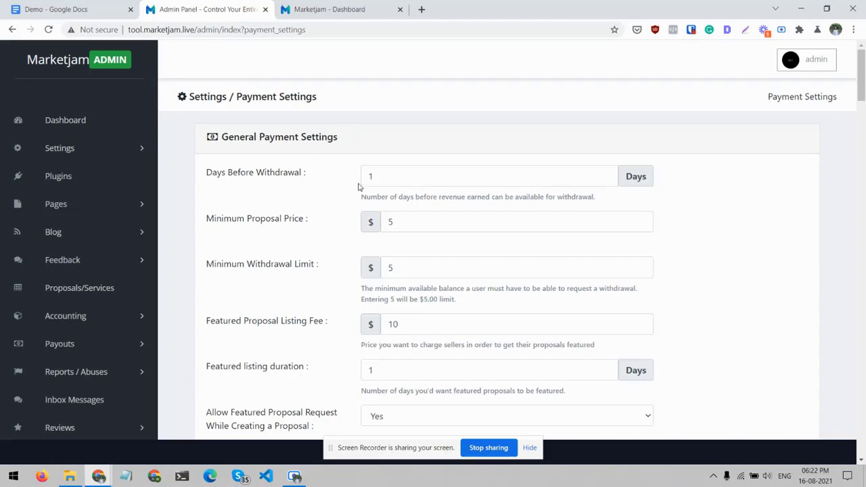
- Clear the Days Before Withdrawal value and enter 1 day again
left_click(389, 170)
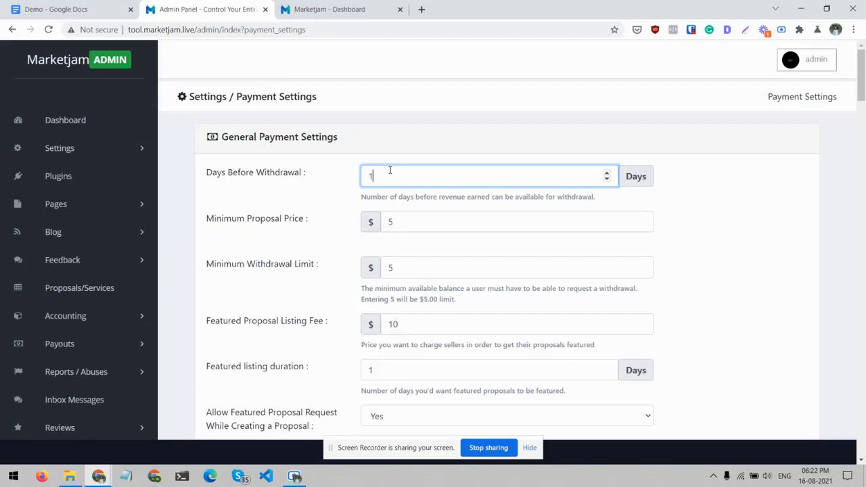
key("ctrl+a")
key("BackSpace")
left_click(329, 197)
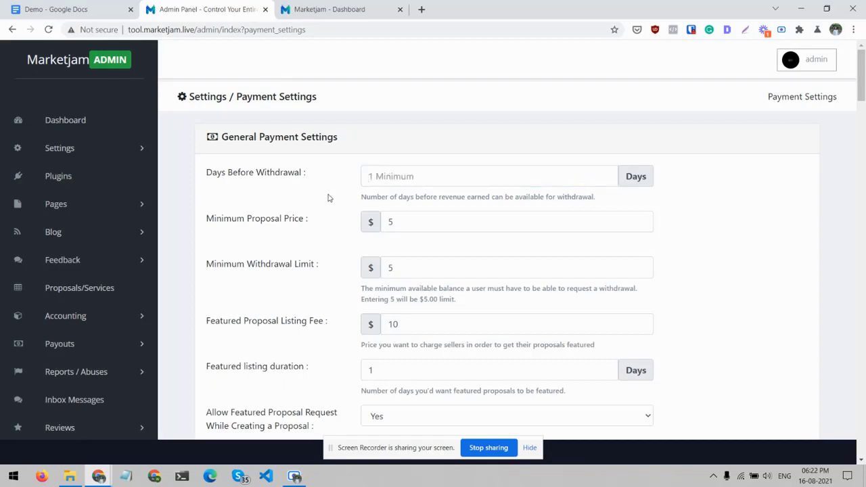
left_click(368, 179)
type("1")
left_click(308, 219)
- Try a Minimum Proposal Price of $50 and restore it to $5
scroll(308, 220, "down", 1)
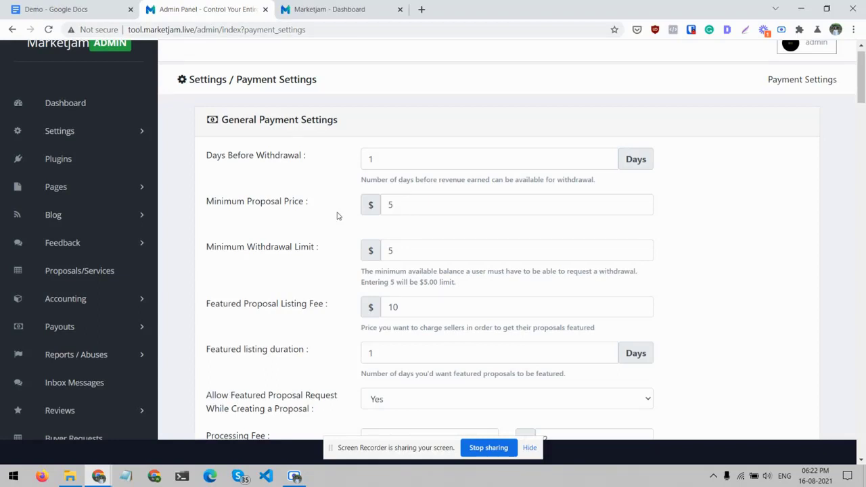
left_click(422, 210)
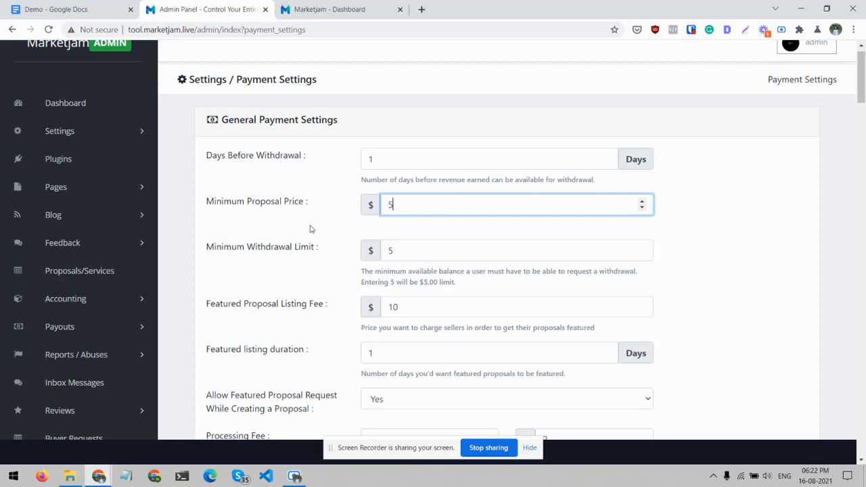
type("0")
key("BackSpace")
left_click(311, 229)
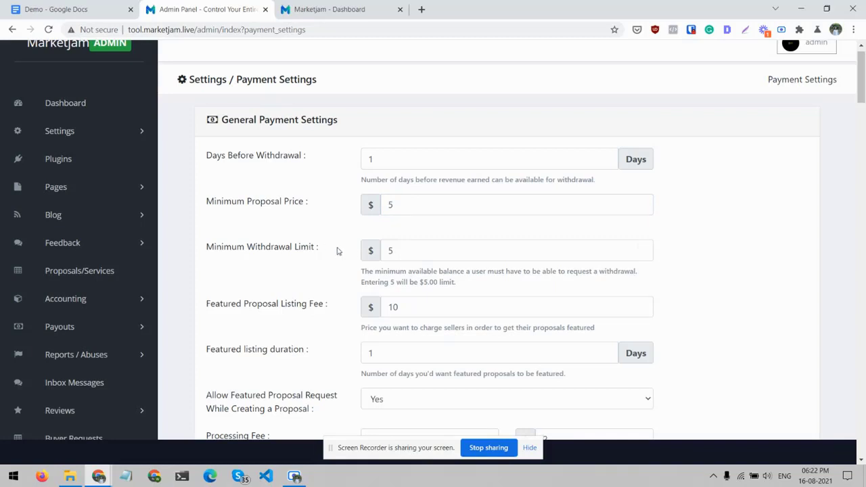
- Review the minimum withdrawal limit, featured proposal listing fee and featured listing duration settings
scroll(338, 251, "down", 3)
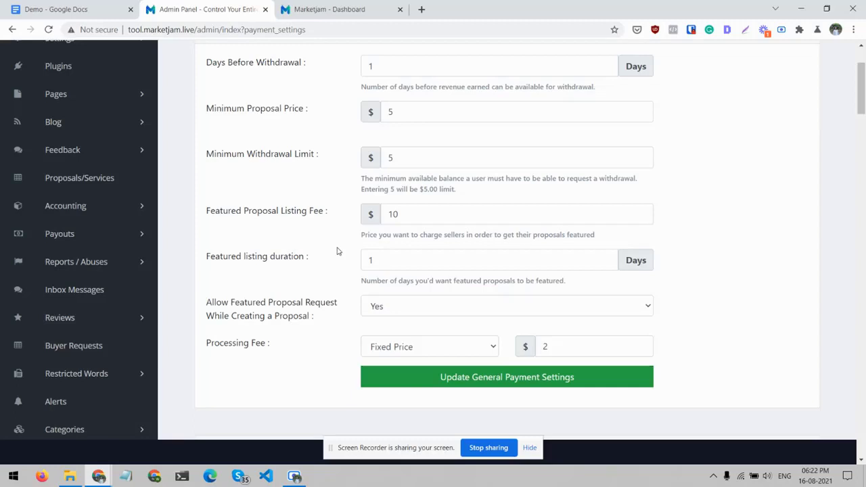
left_click(408, 215)
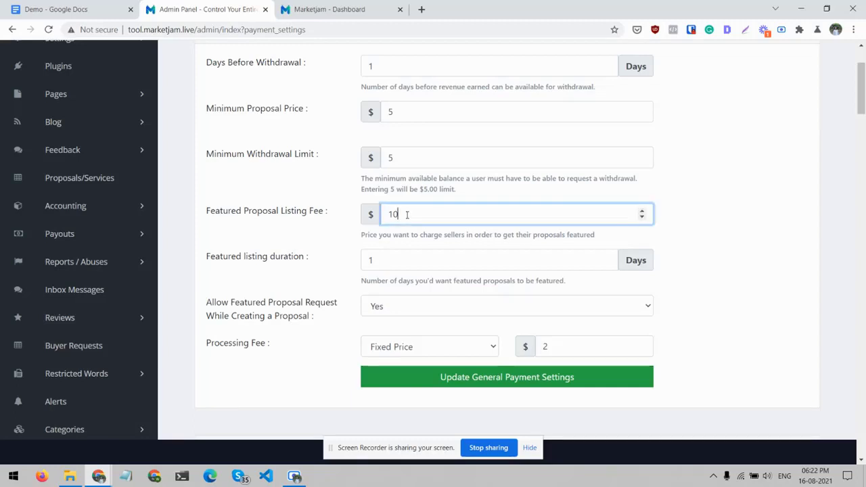
left_click(295, 234)
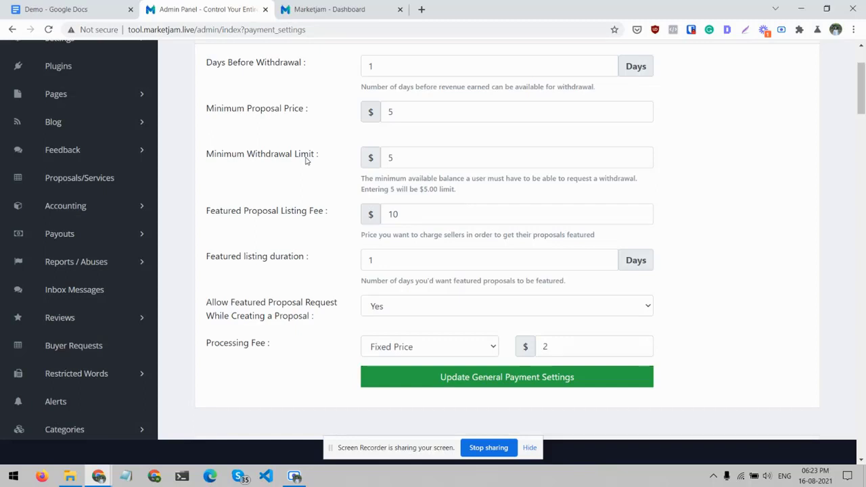
left_click(369, 259)
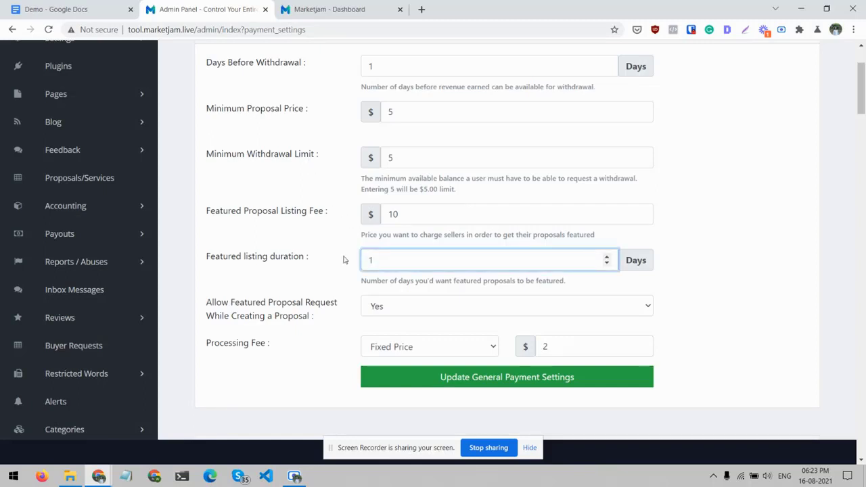
left_click(344, 258)
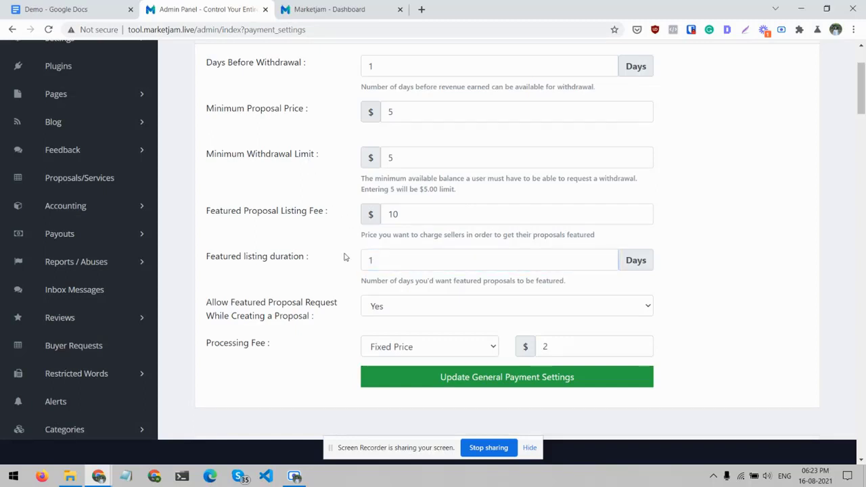
- Check the choices for allowing featured proposal requests during proposal creation and for the processing fee type
scroll(345, 258, "down", 1)
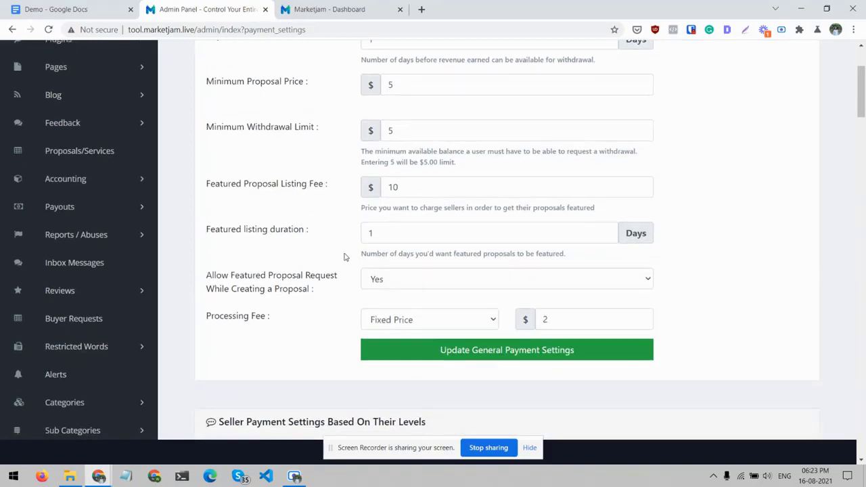
scroll(332, 255, "down", 1)
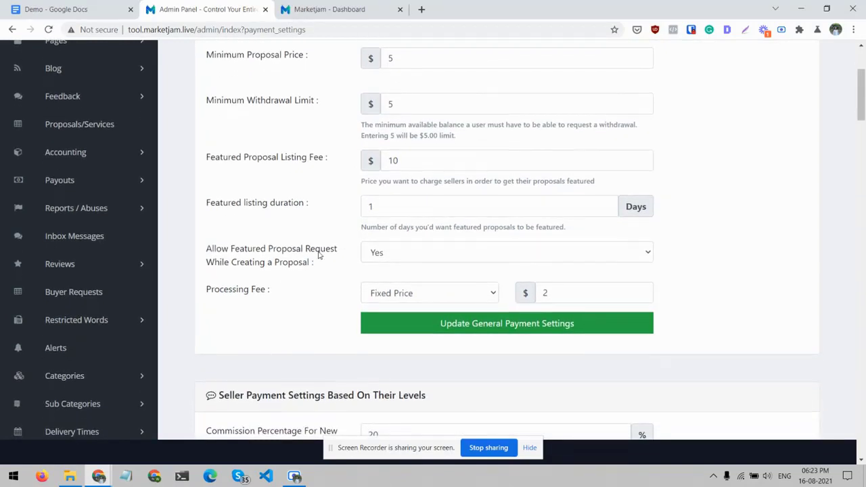
left_click(361, 253)
left_click(361, 252)
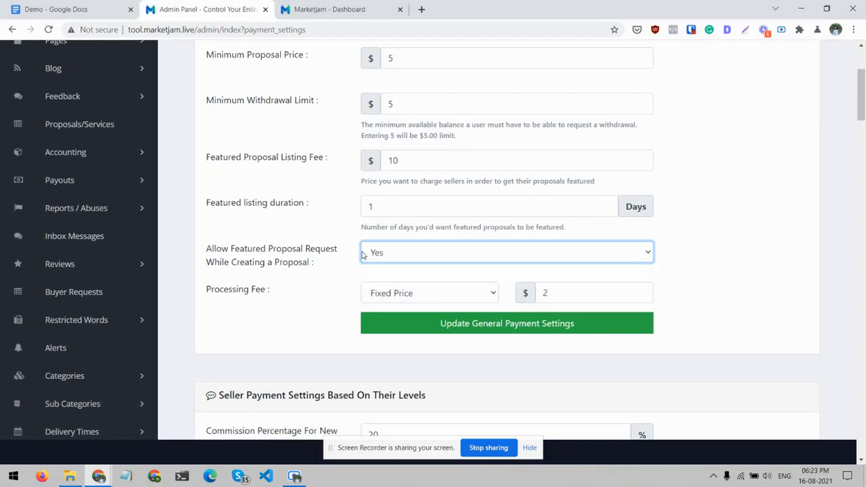
left_click(297, 250)
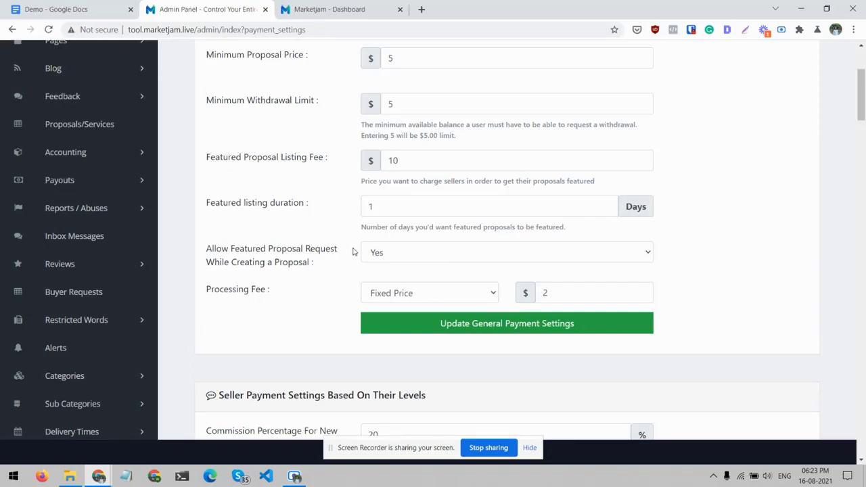
scroll(345, 251, "down", 1)
left_click(418, 255)
left_click(417, 255)
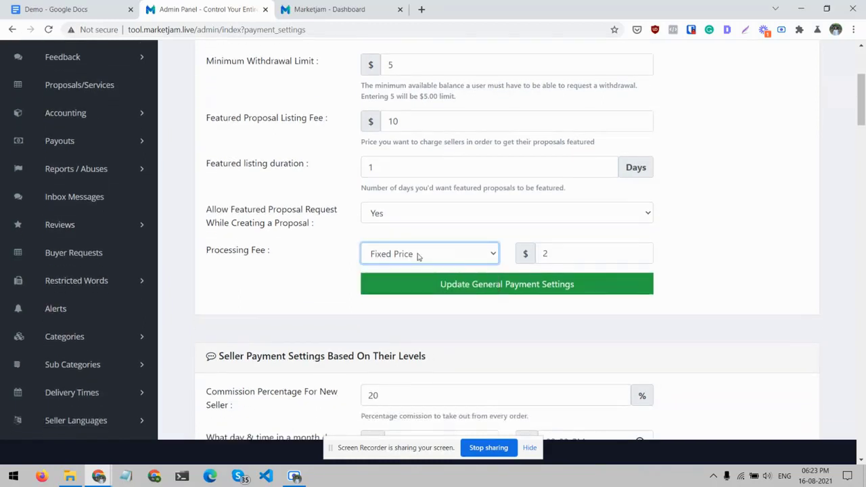
left_click(247, 257)
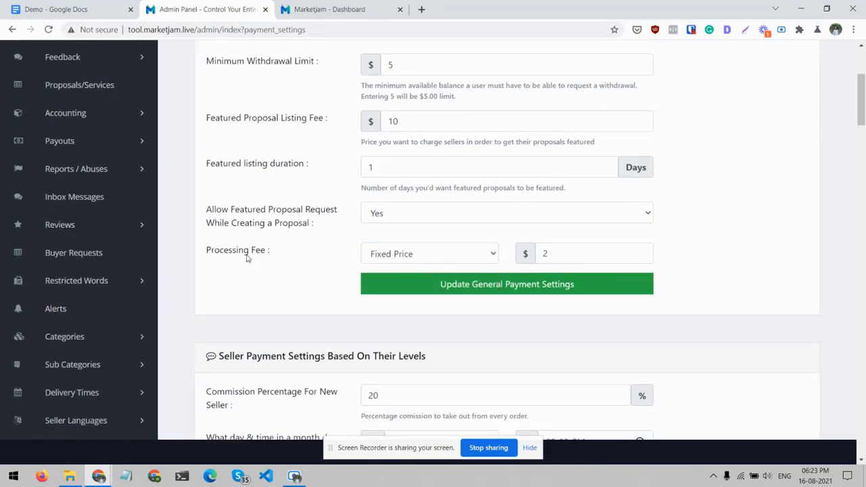
- Review the commission percentage for new sellers in the seller payment settings based on levels
scroll(247, 258, "down", 3)
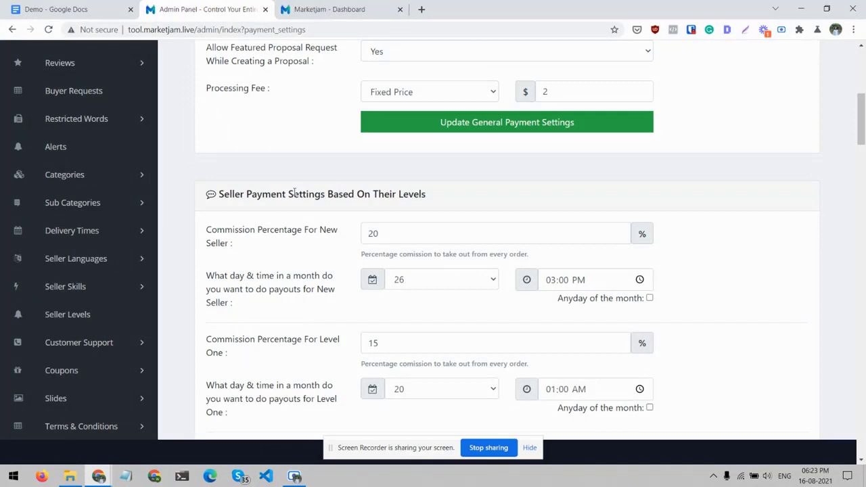
scroll(294, 192, "down", 1)
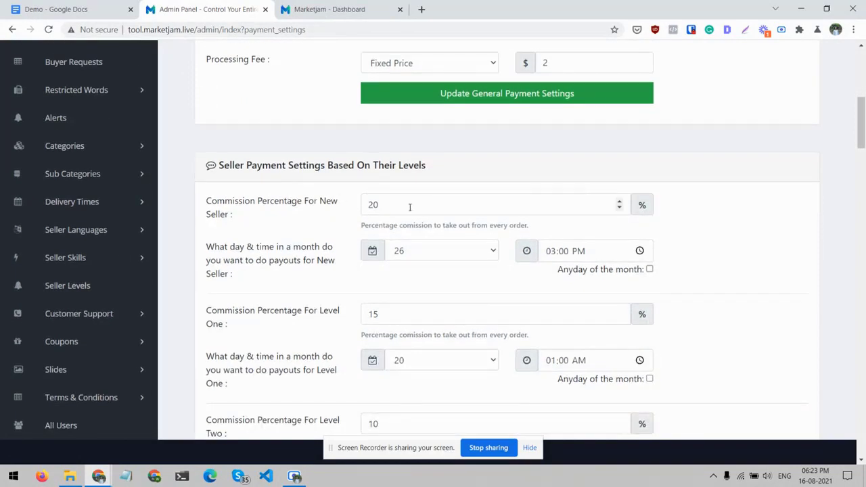
left_click(531, 198)
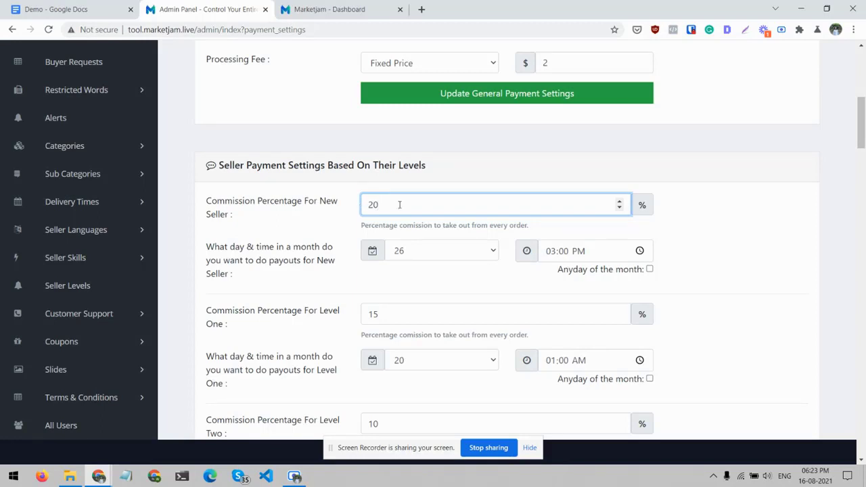
left_click_drag(399, 204, 356, 201)
left_click(292, 222)
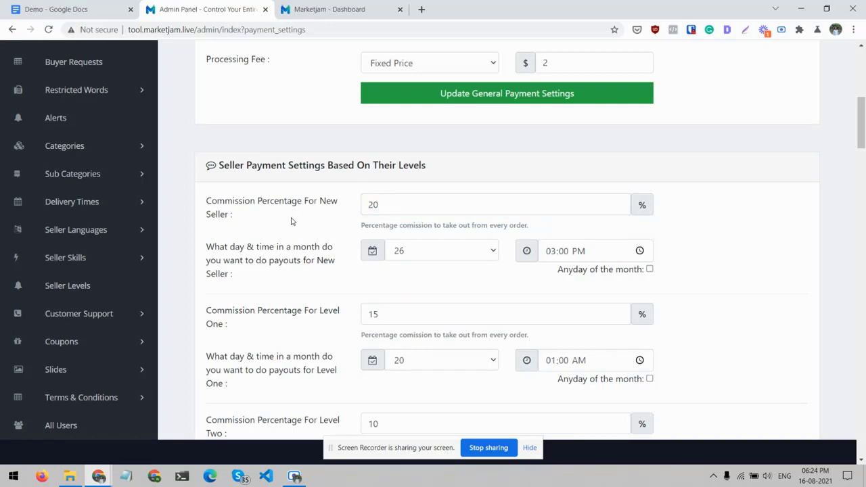
- Review the commission percentages and monthly payout days and times for the New Seller, Level One, Level Two and Top Rated levels
scroll(293, 221, "down", 1)
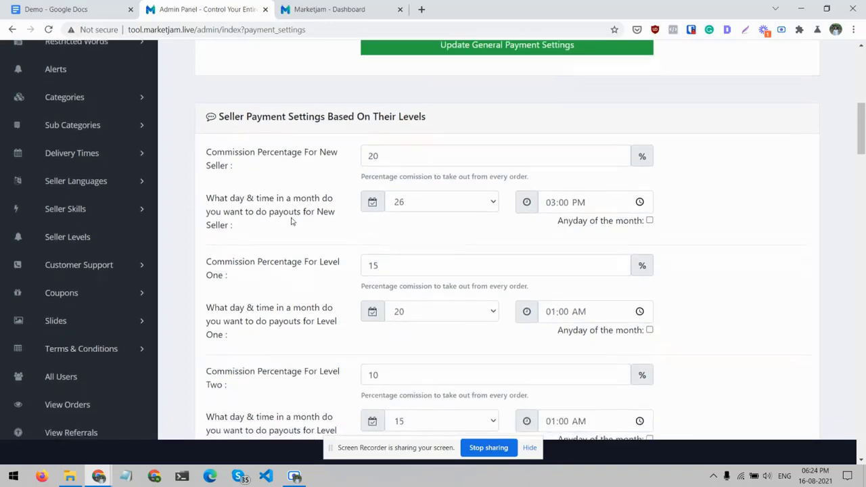
scroll(311, 285, "down", 1)
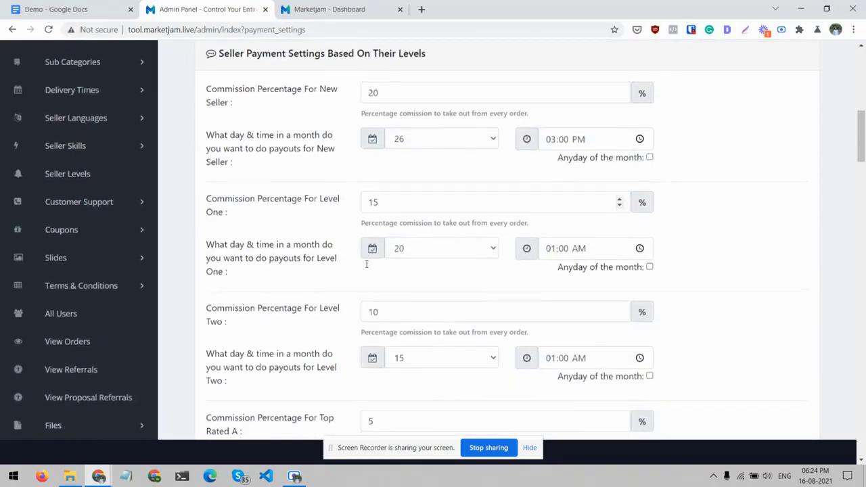
scroll(303, 306, "down", 1)
scroll(303, 305, "down", 2)
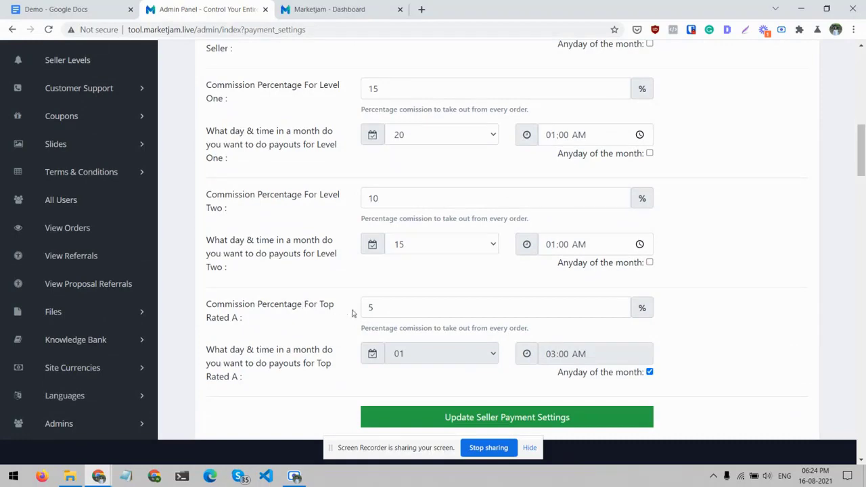
scroll(376, 306, "up", 2)
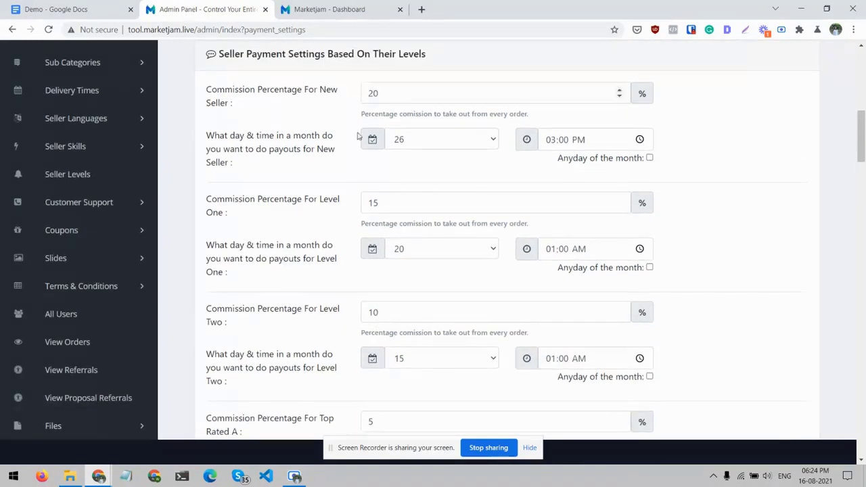
- Check the choices for enabling Payoneer and view the PayPal settings
scroll(348, 225, "down", 3)
scroll(348, 225, "down", 4)
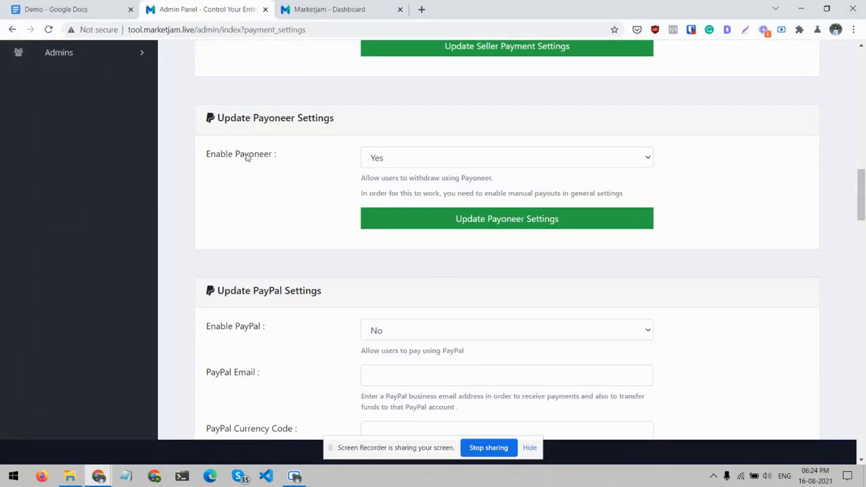
left_click(380, 164)
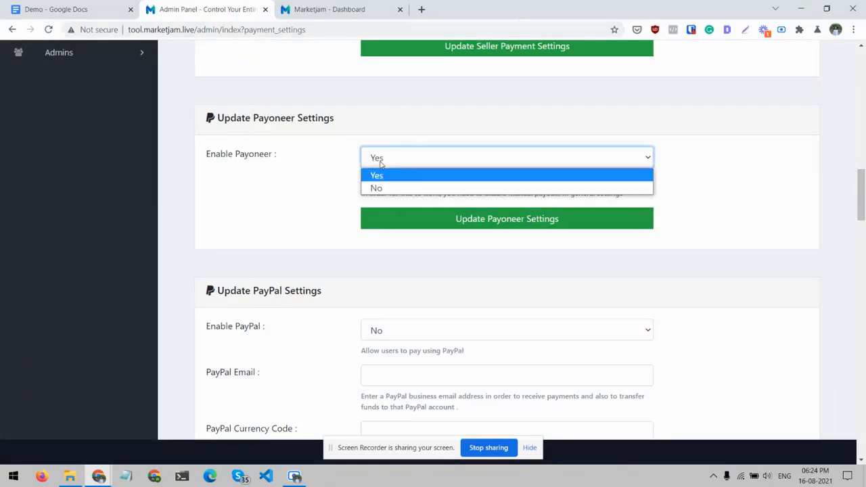
left_click(380, 164)
scroll(294, 240, "down", 2)
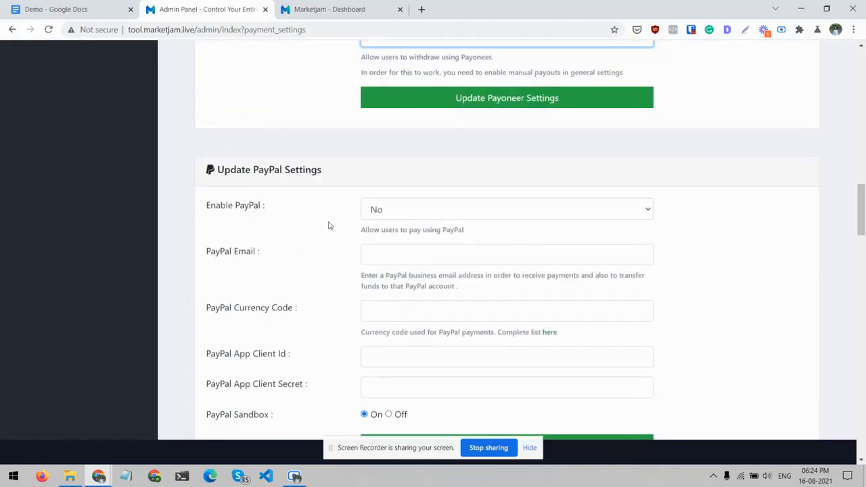
- Examine the payment gateway settings for PayPal, Stripe, Coinpayments, Mercadopago, Paystack and Dusupay on the Payment Settings page
scroll(329, 225, "down", 4)
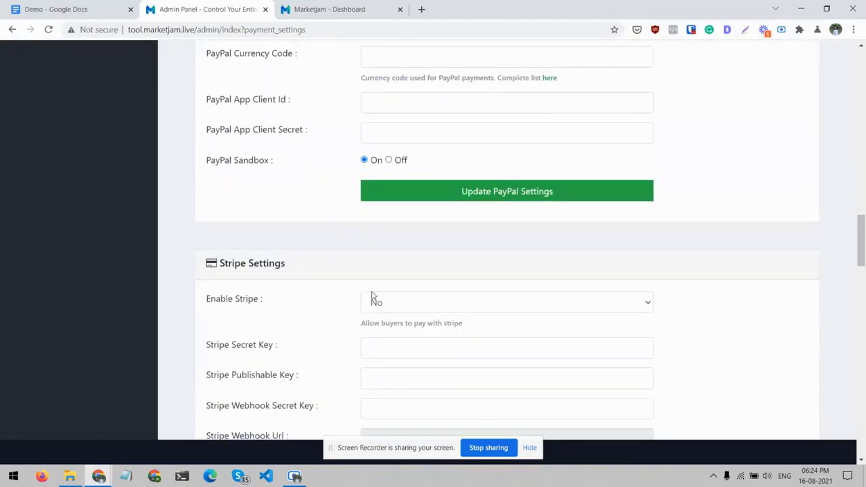
scroll(332, 292, "down", 9)
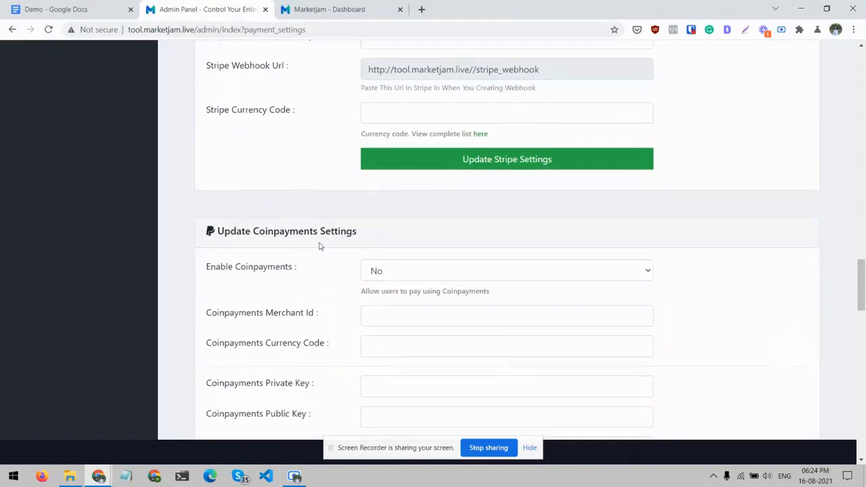
scroll(320, 246, "down", 3)
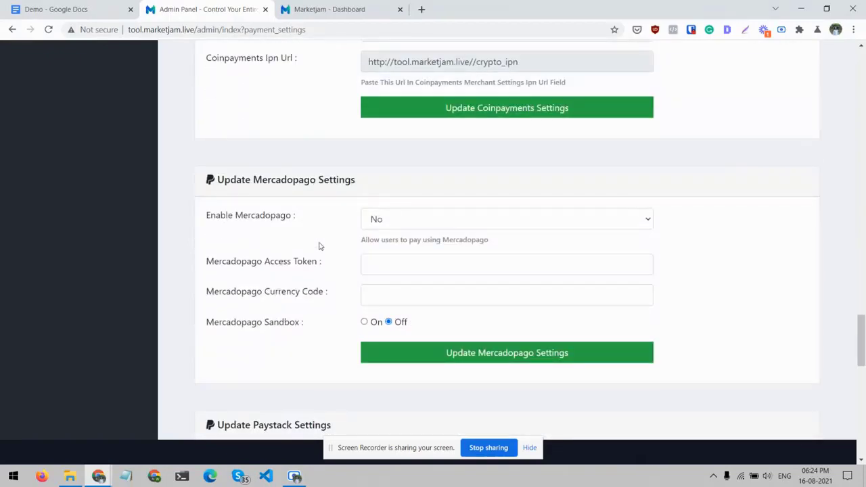
scroll(320, 246, "down", 10)
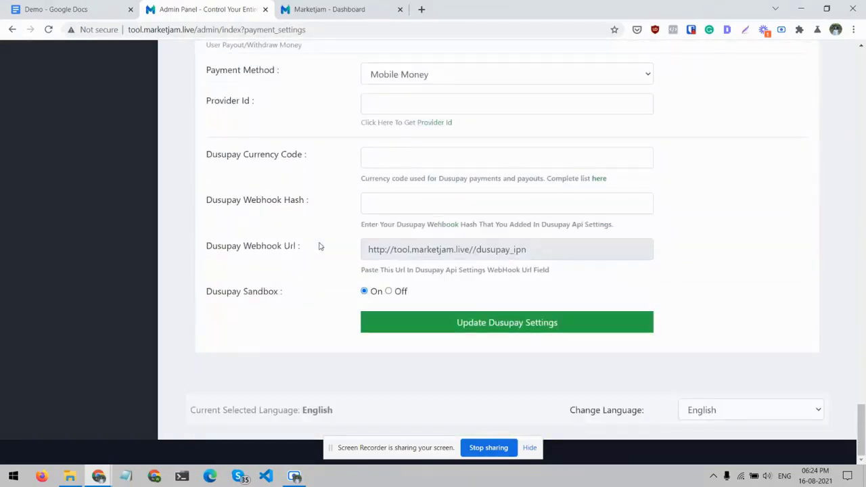
scroll(320, 246, "up", 20)
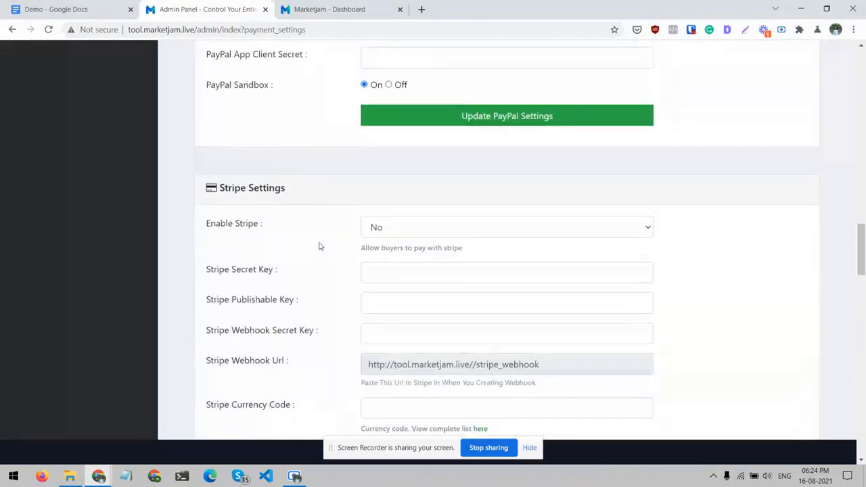
scroll(320, 246, "up", 6)
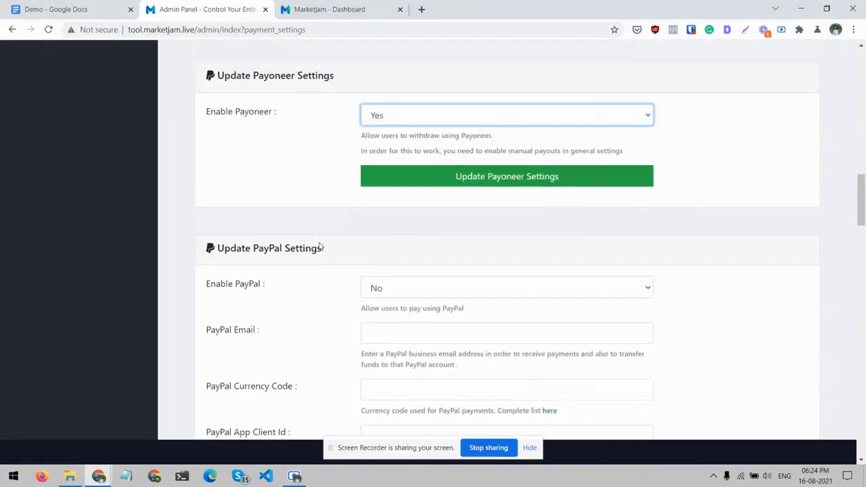
scroll(320, 246, "down", 2)
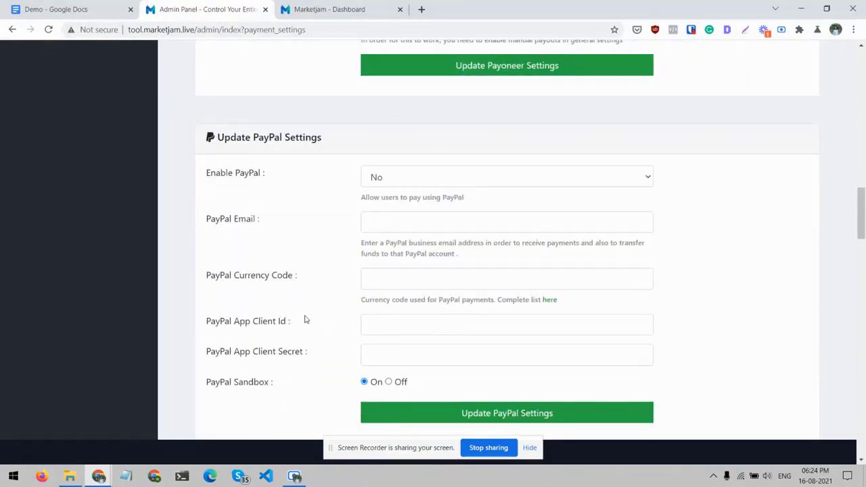
scroll(304, 319, "down", 4)
scroll(304, 319, "up", 3)
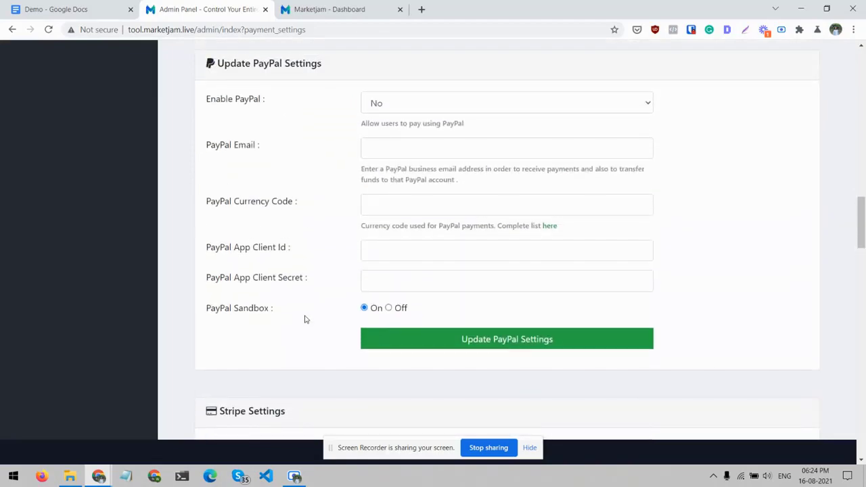
scroll(304, 319, "up", 20)
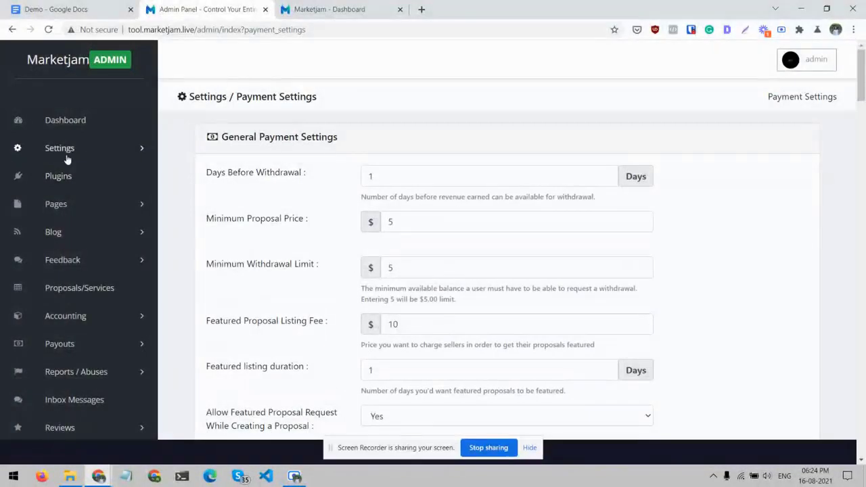
- Open the Mail Server Settings and review the mail library and SMTP fields
left_click(71, 153)
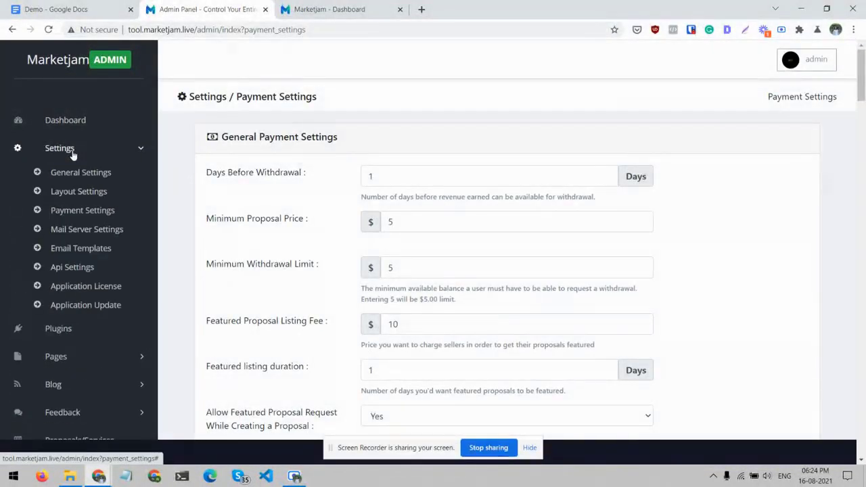
left_click(86, 229)
scroll(334, 187, "down", 1)
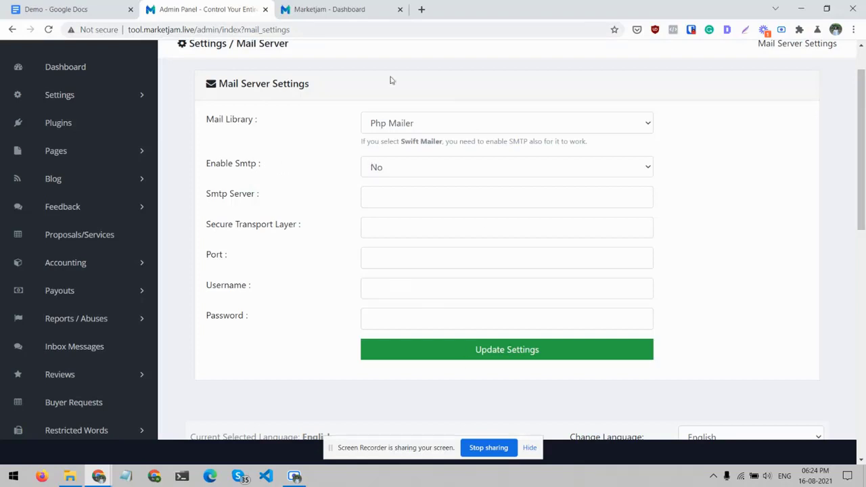
scroll(237, 111, "up", 2)
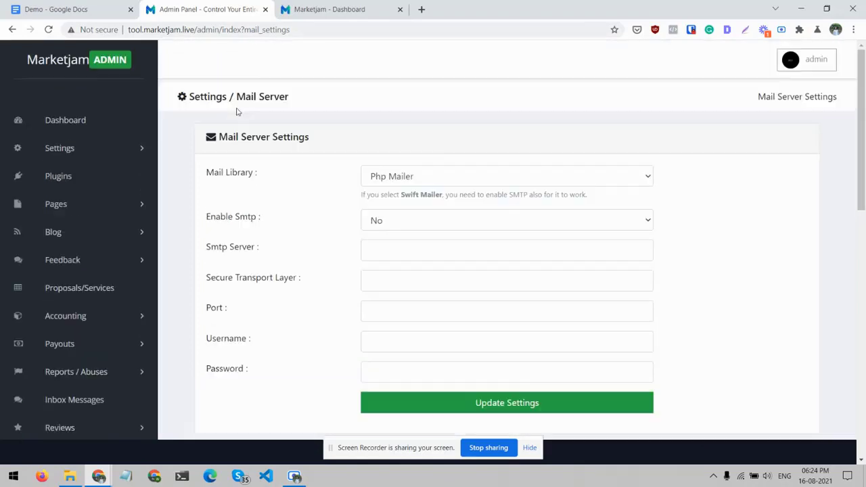
- Open the Email Templates settings and view the Email Confirmation and Inbox New Message templates
left_click(130, 150)
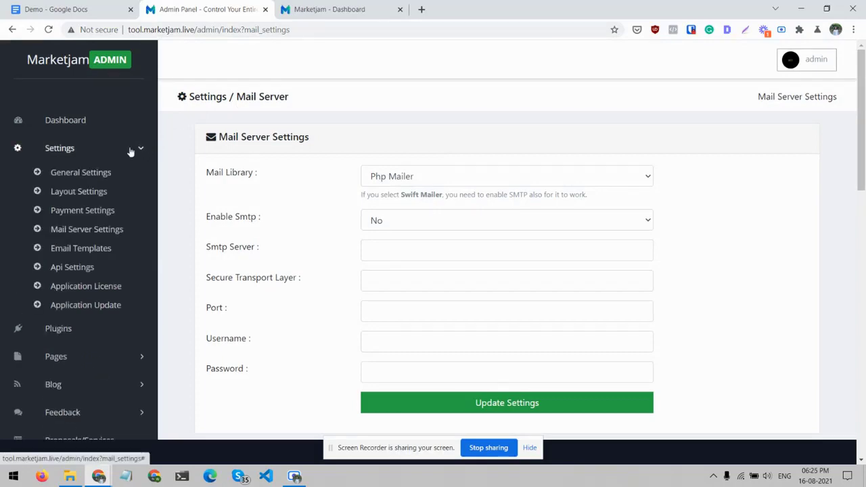
left_click(90, 248)
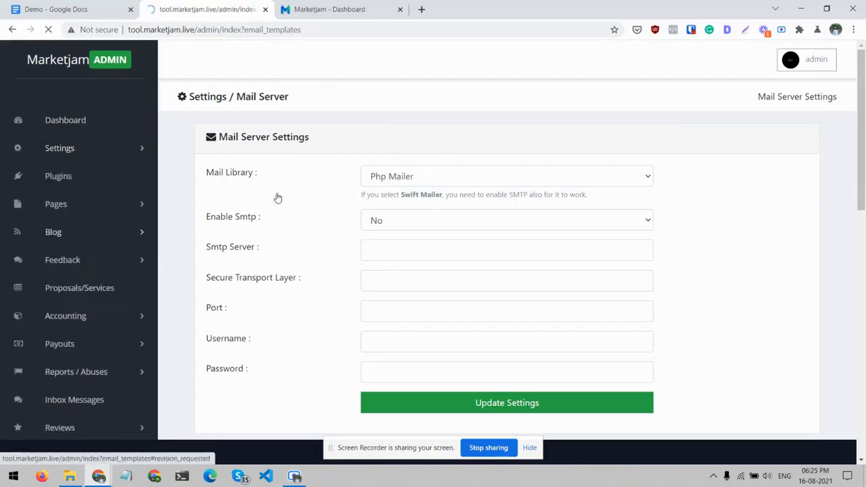
scroll(277, 197, "down", 1)
scroll(246, 188, "up", 1)
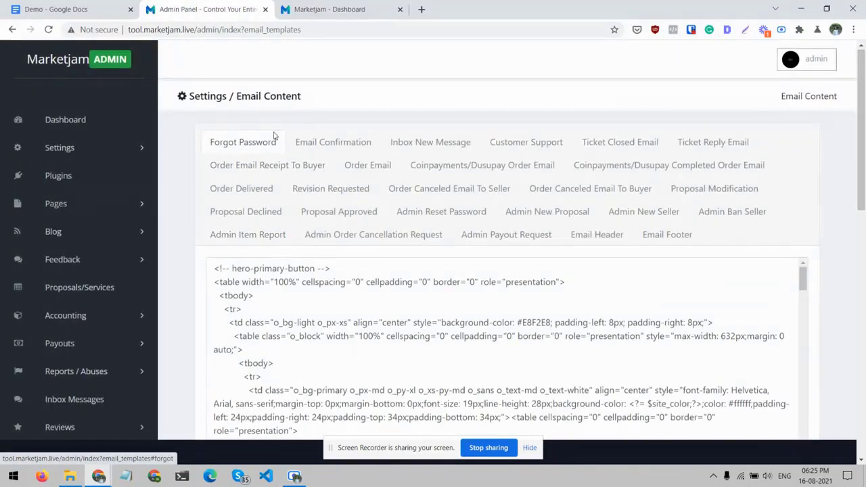
left_click(322, 146)
left_click(419, 145)
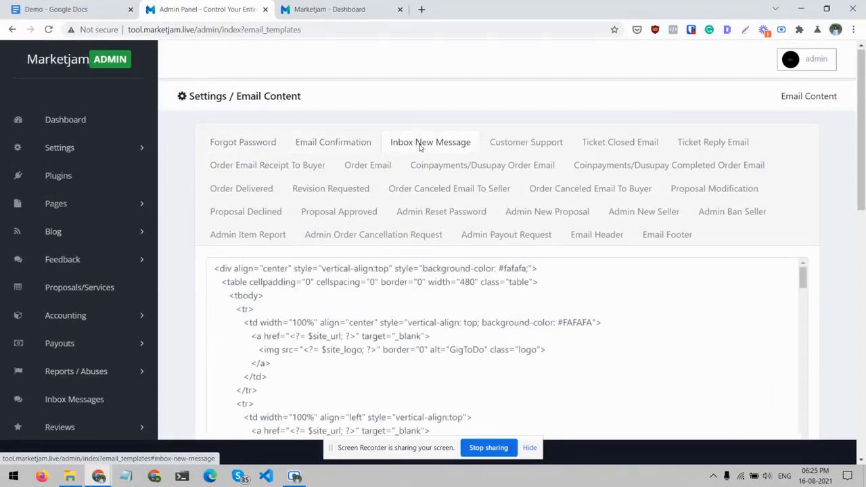
- Preview the Inbox New Message email template, then close the preview
scroll(217, 312, "down", 3)
scroll(182, 311, "down", 5)
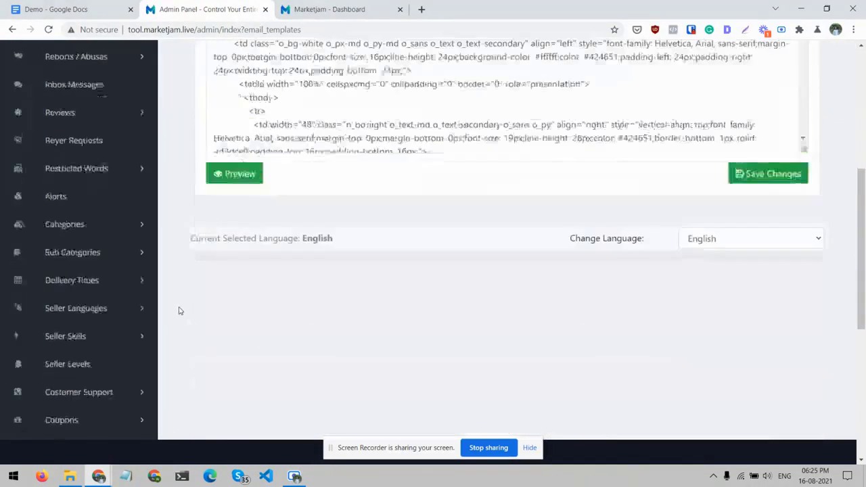
left_click(241, 125)
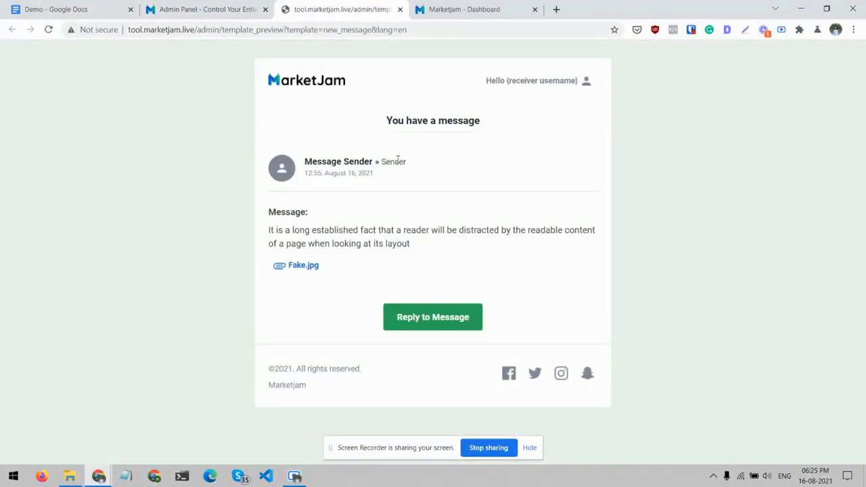
key("ctrl+w")
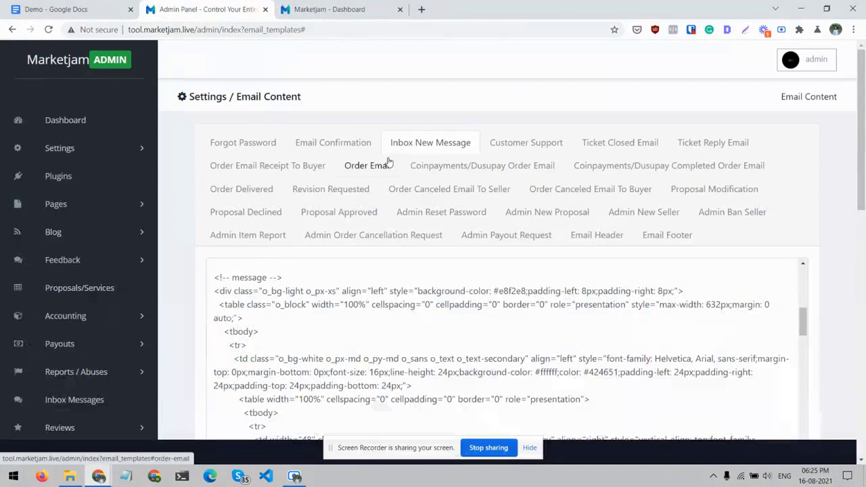
- Look over the remaining Settings entries and return to the admin dashboard
left_click(127, 156)
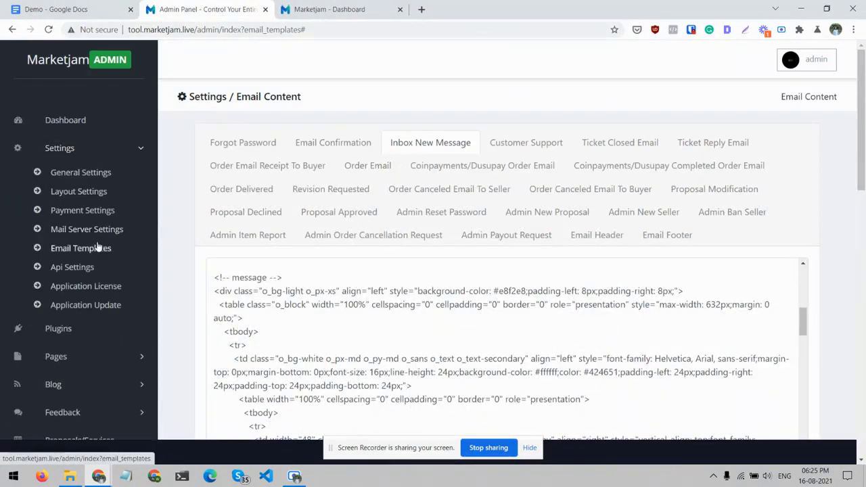
left_click(133, 150)
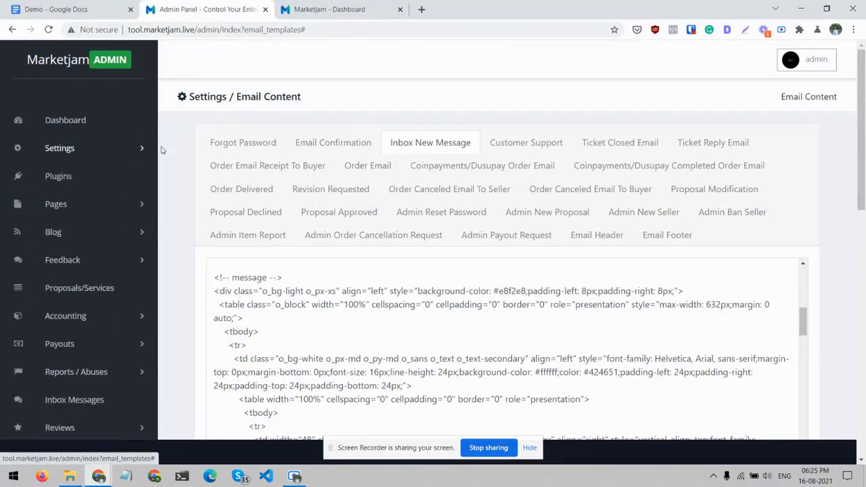
left_click(71, 120)
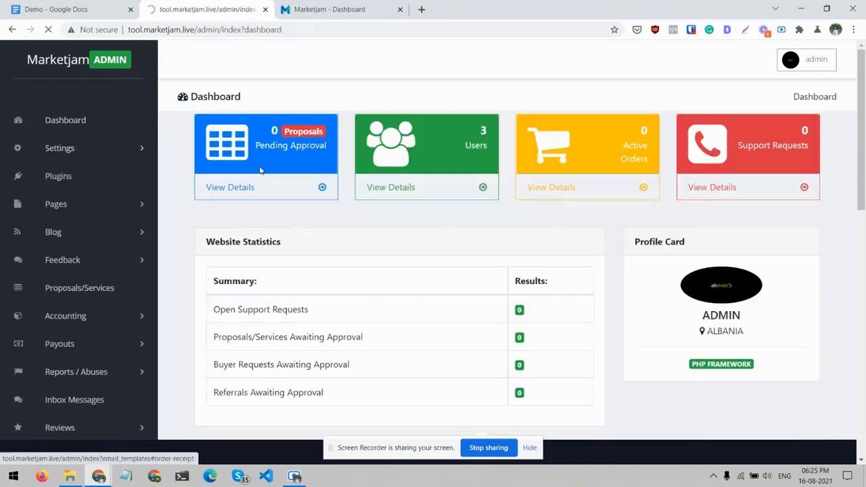
- Open the list of site pages, preview Test Page on the live site, and close the preview
left_click(139, 205)
left_click(72, 230)
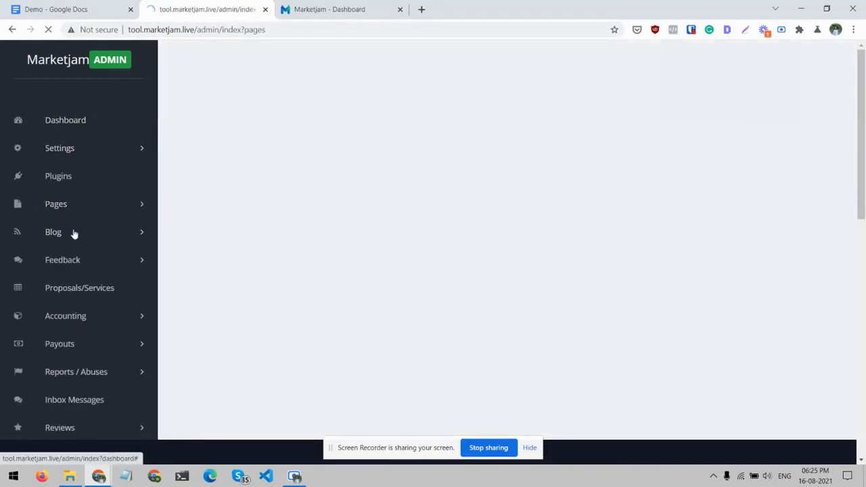
left_click(698, 215)
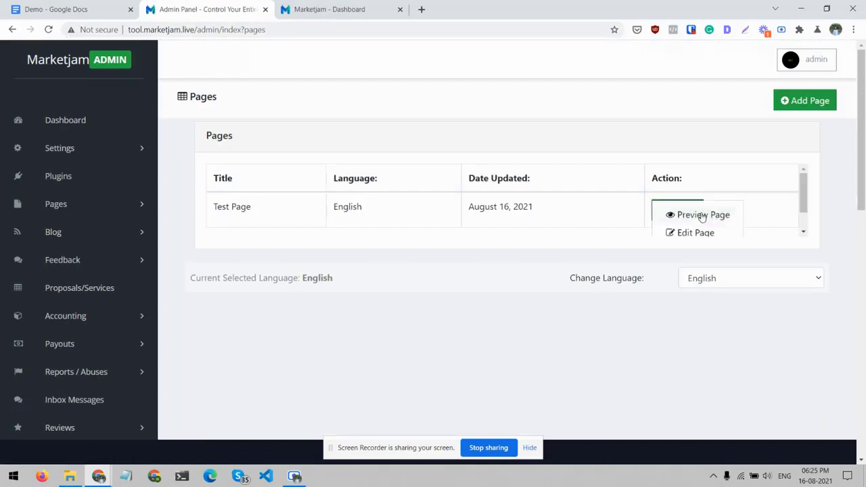
left_click(700, 215)
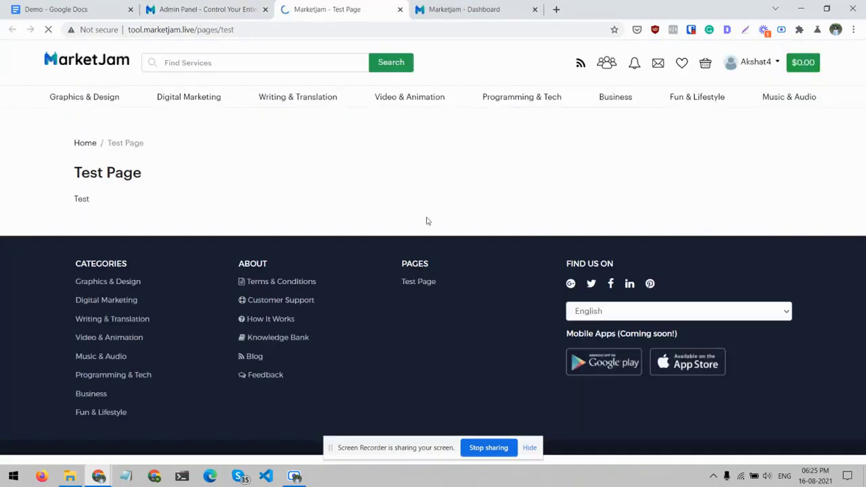
left_click_drag(75, 194, 74, 179)
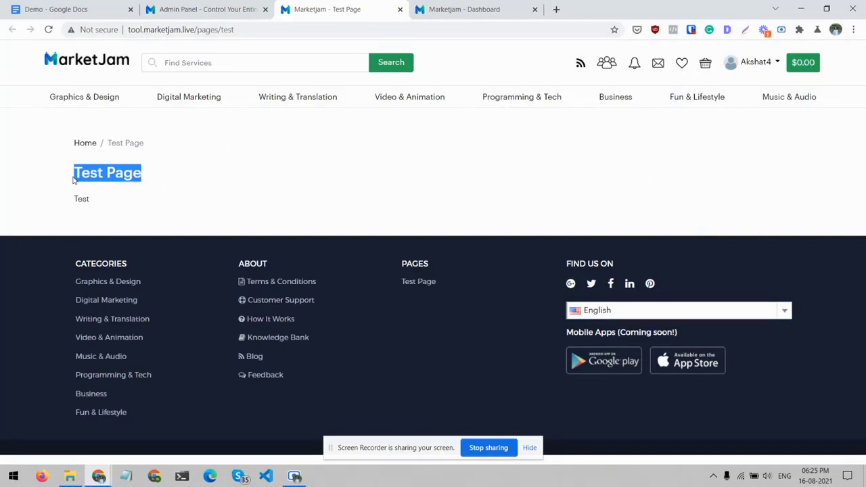
left_click(74, 186)
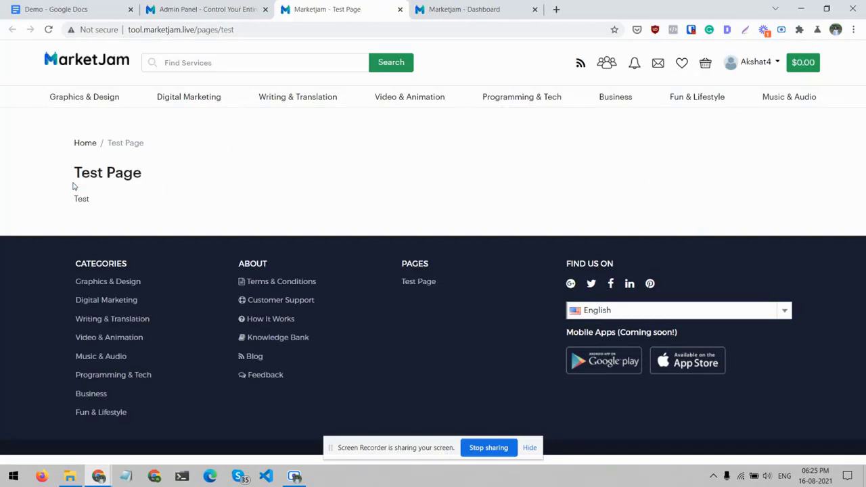
key("ctrl+w")
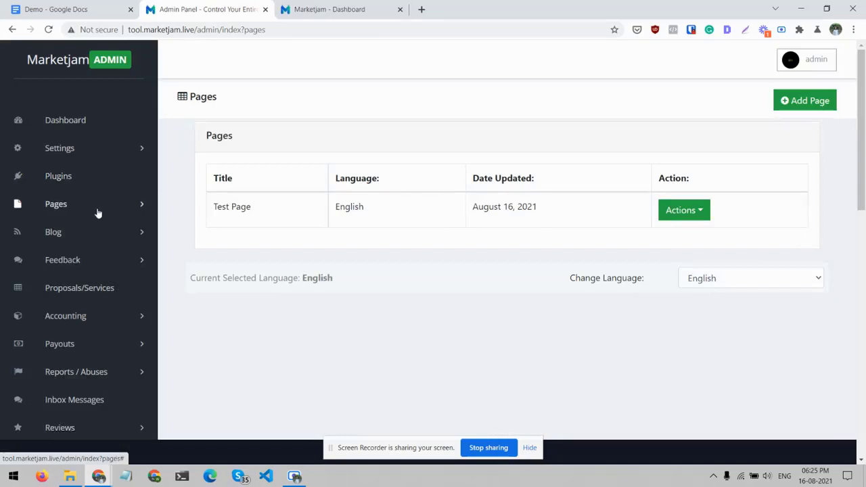
- Open the form for inserting a new page and review its title, content and URL fields
left_click(99, 211)
left_click(83, 248)
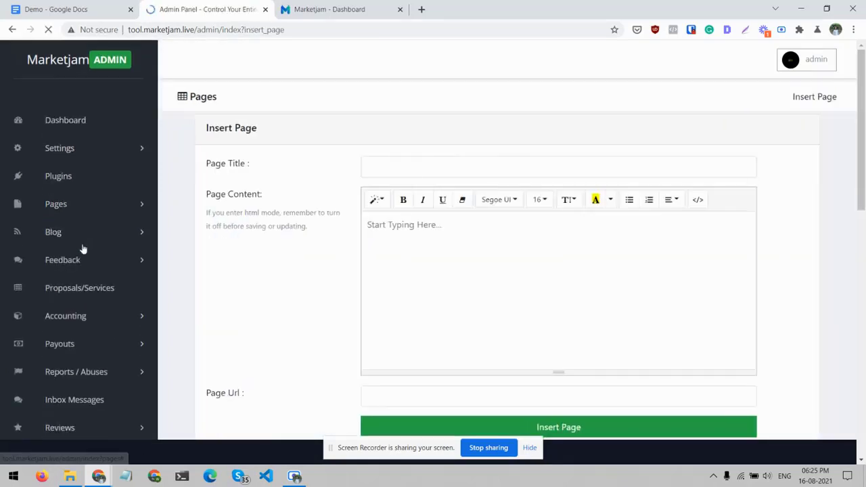
scroll(408, 161, "down", 3)
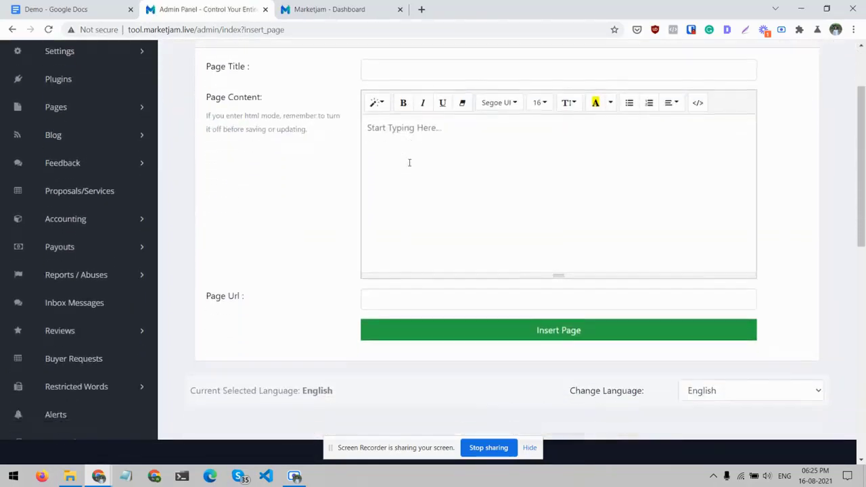
scroll(329, 212, "up", 3)
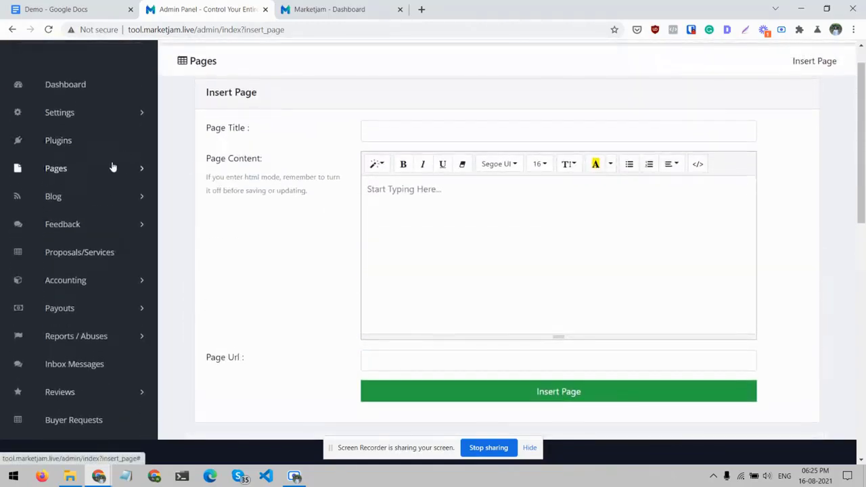
- Open the blog posts list and view the live preview of the "testings" post
left_click(141, 197)
left_click(61, 240)
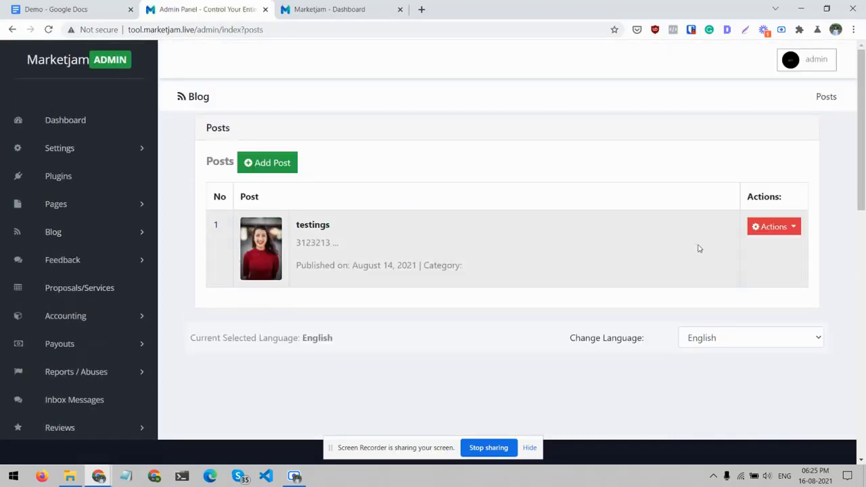
left_click(788, 229)
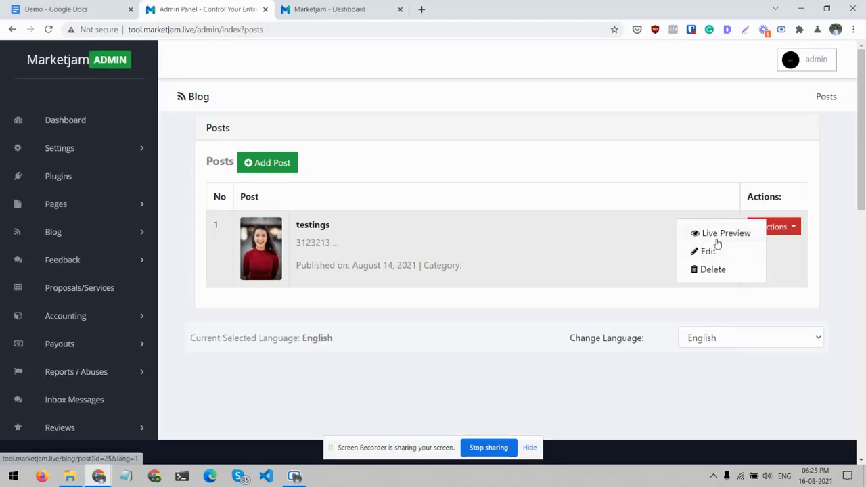
left_click(715, 235)
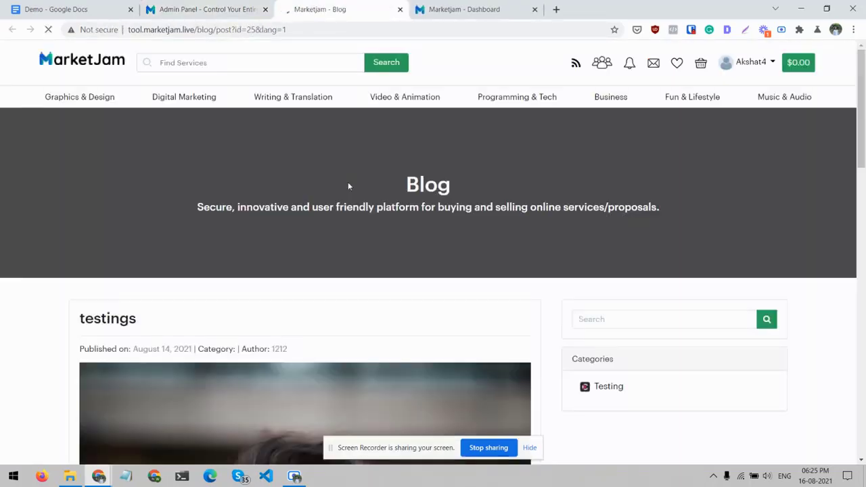
scroll(347, 186, "down", 15)
scroll(348, 185, "up", 15)
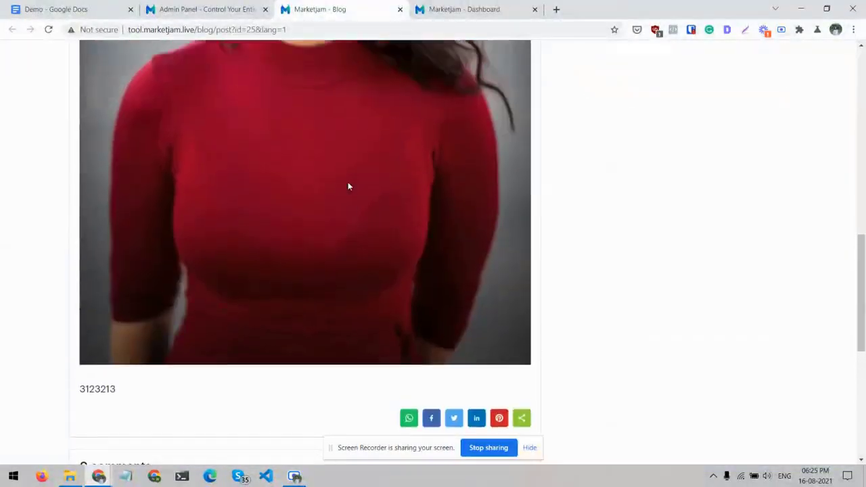
- Close the live preview of the "testings" post, view the blog comments list, and return to the posts list
scroll(348, 185, "down", 1)
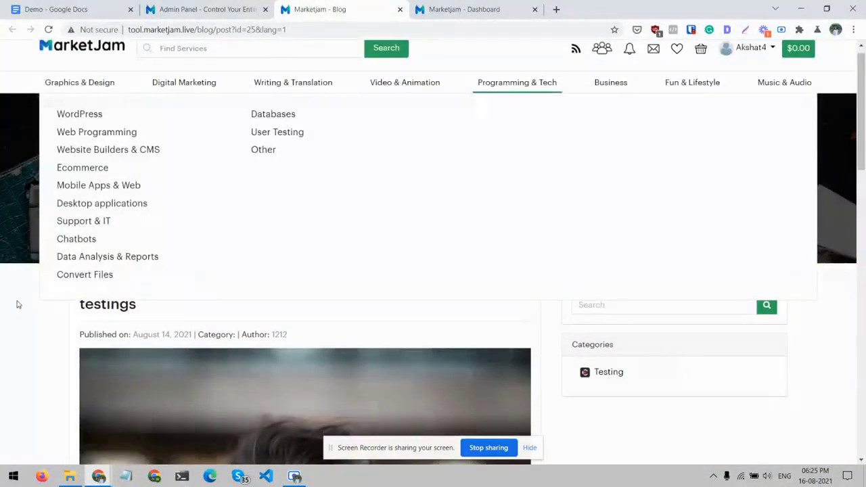
key("ctrl+w")
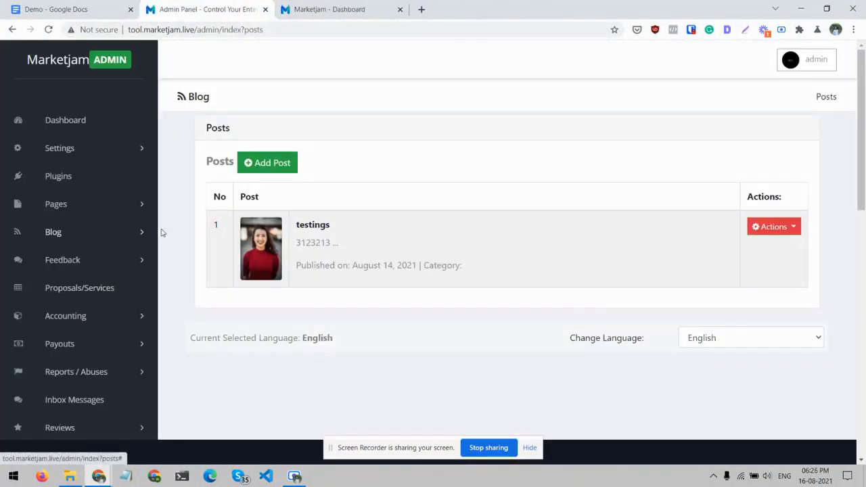
left_click(142, 232)
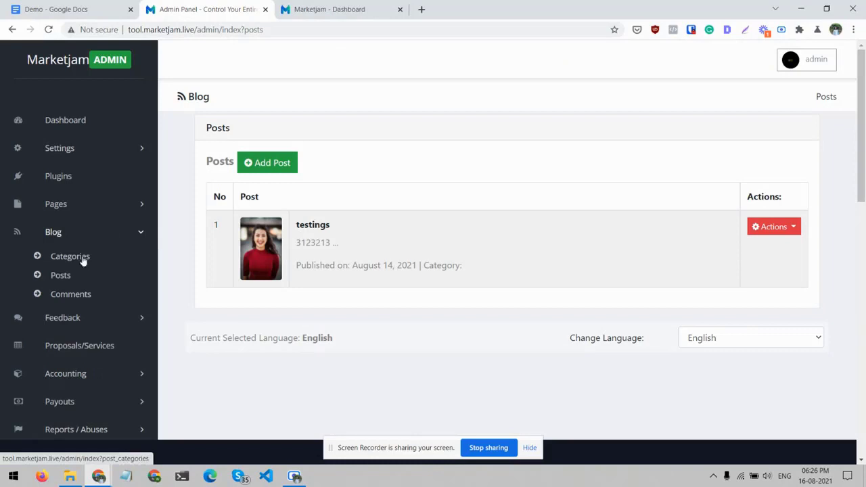
left_click(81, 295)
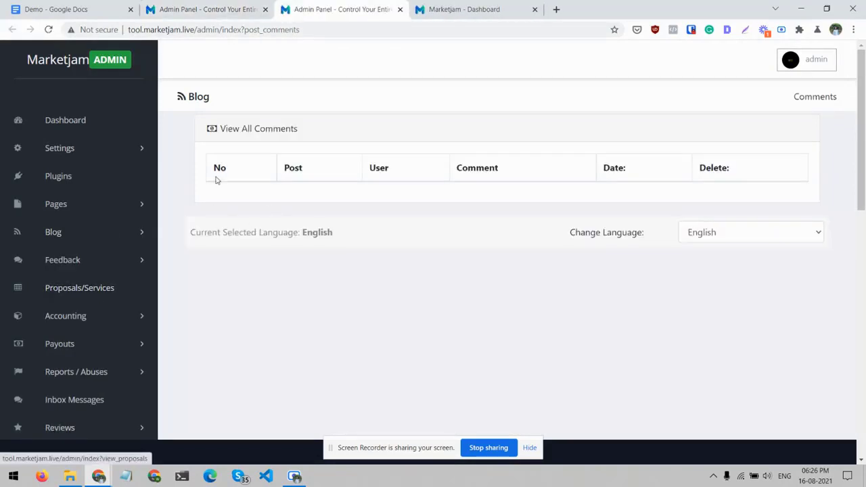
key("ctrl+w")
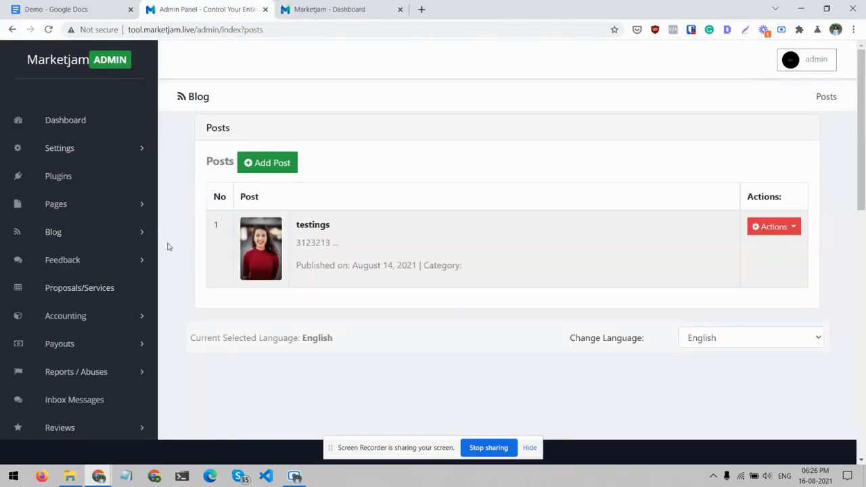
- Open the list of ideas submitted under Feedback in the admin panel
scroll(166, 242, "down", 1)
left_click(141, 250)
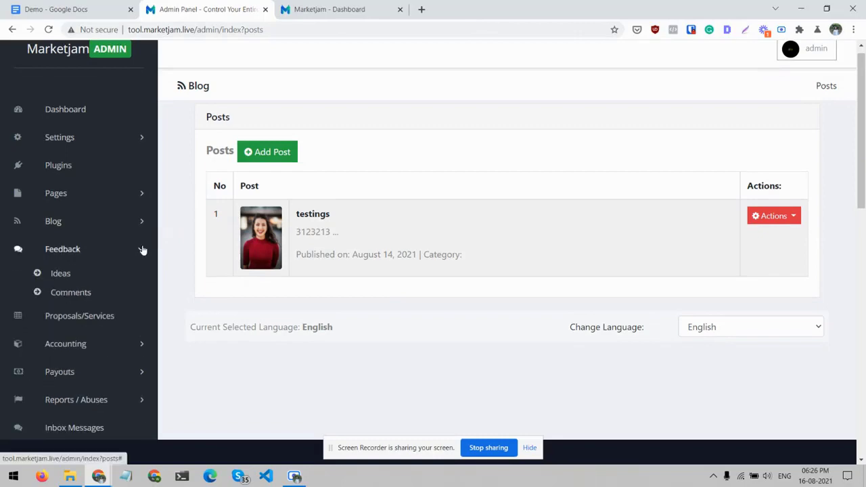
left_click(54, 273)
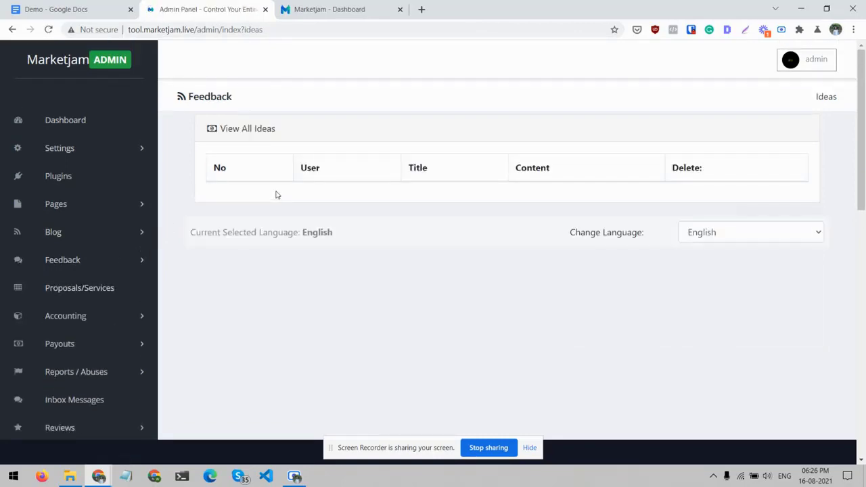
- View the live site's Feedback page and its form for posting a new idea, and return to the admin panel
left_click(334, 5)
scroll(184, 248, "down", 5)
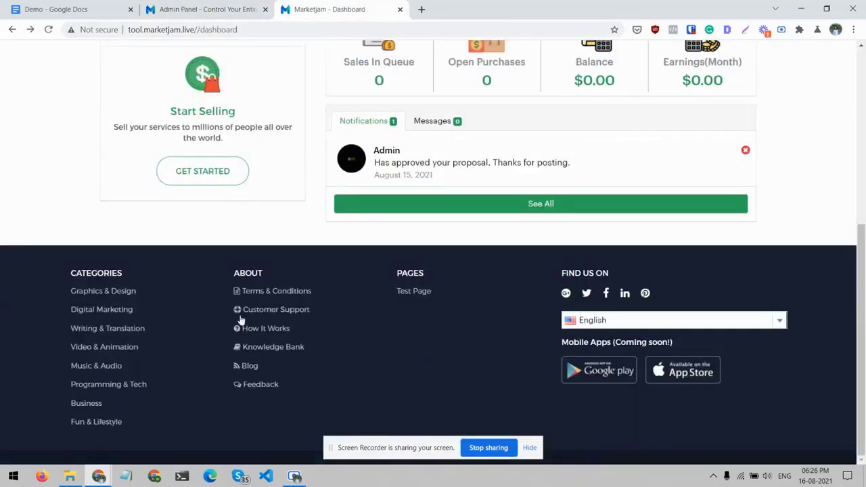
left_click(253, 385)
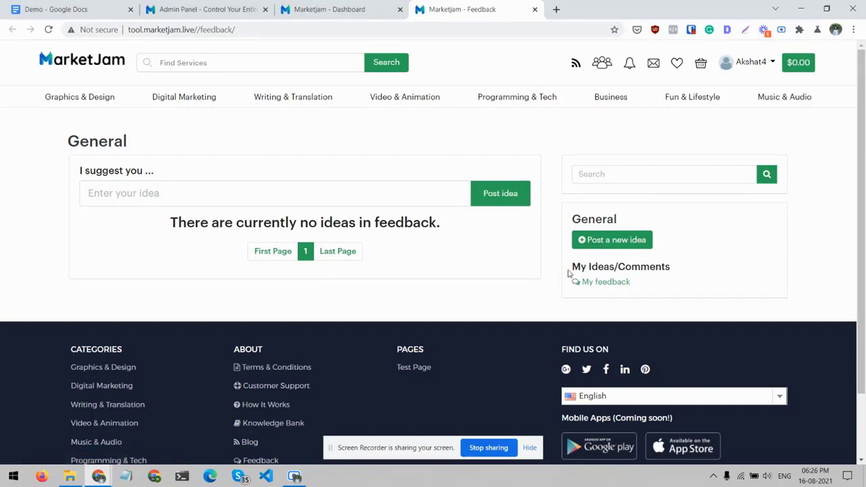
left_click(600, 242)
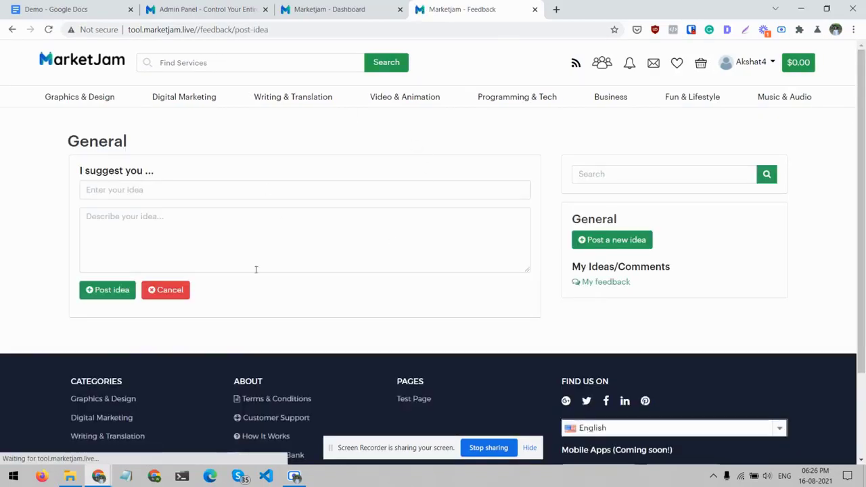
left_click(369, 8)
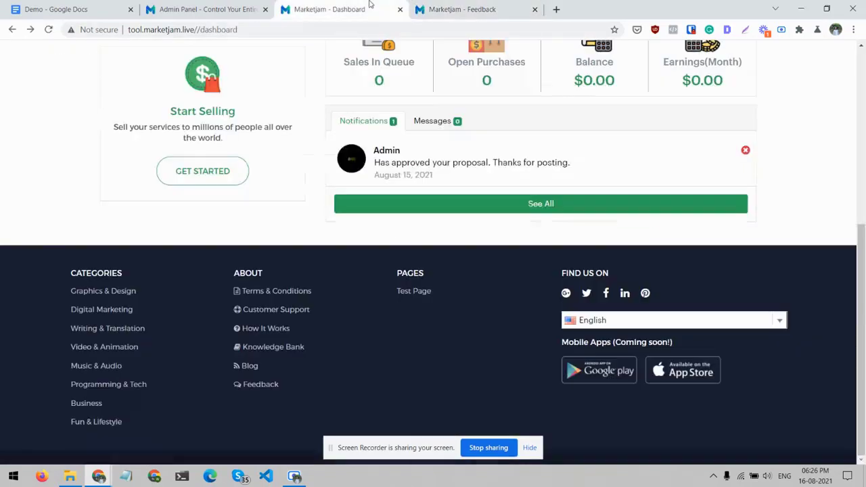
left_click(170, 8)
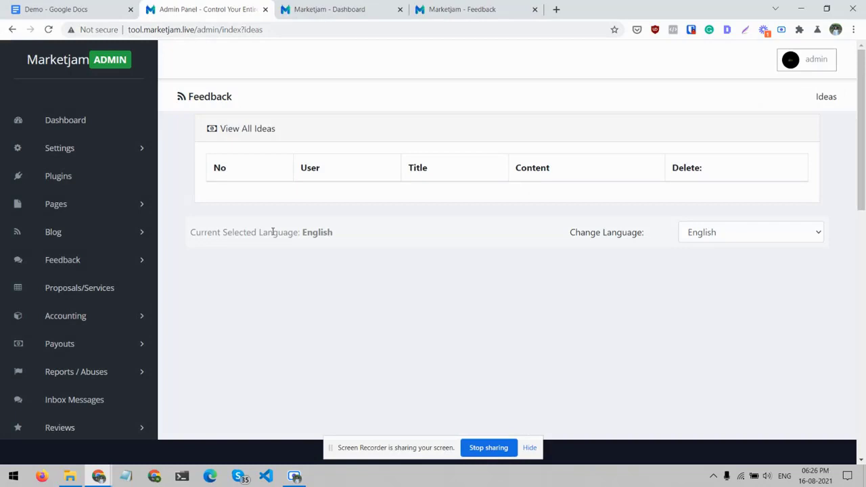
- Open the Proposals/Services list and review its filters and proposals table
scroll(273, 232, "down", 1)
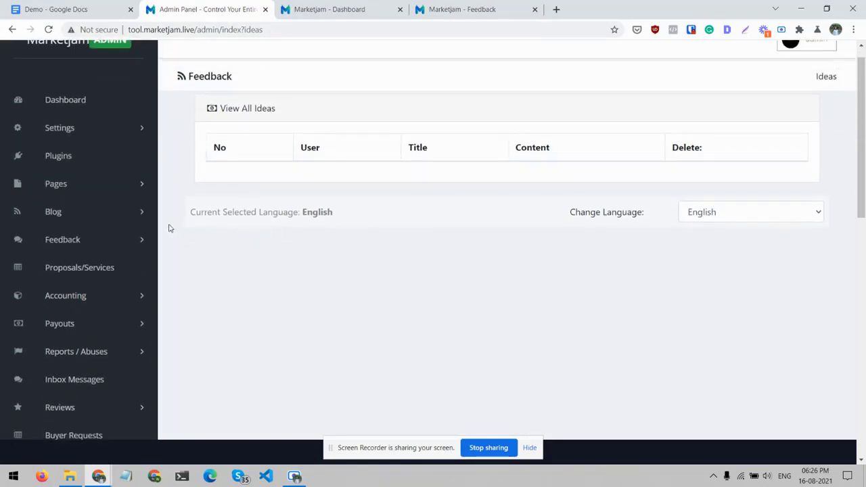
left_click(104, 271)
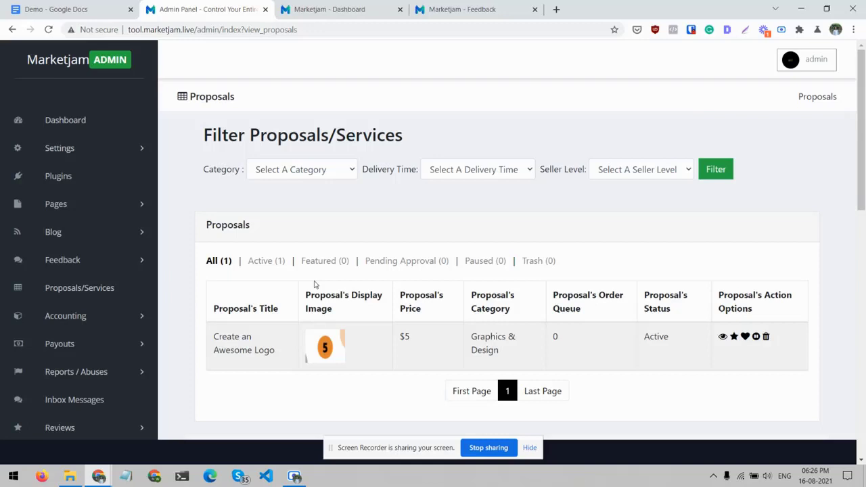
scroll(61, 217, "down", 1)
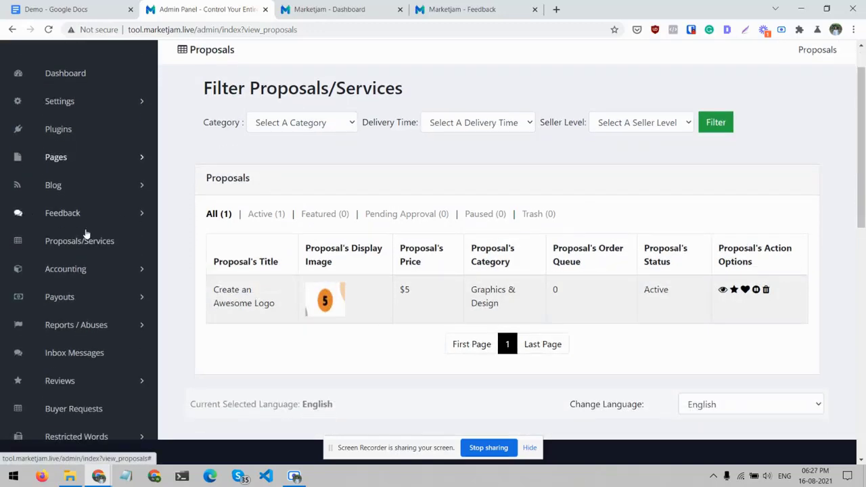
- Open the Accounting sales page and review its summary figures, date filter and sales table
left_click(142, 271)
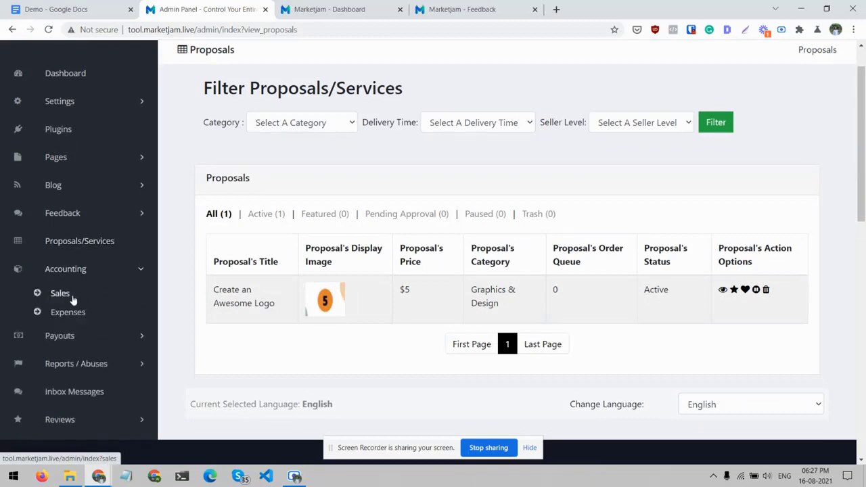
left_click(72, 294)
scroll(303, 254, "down", 2)
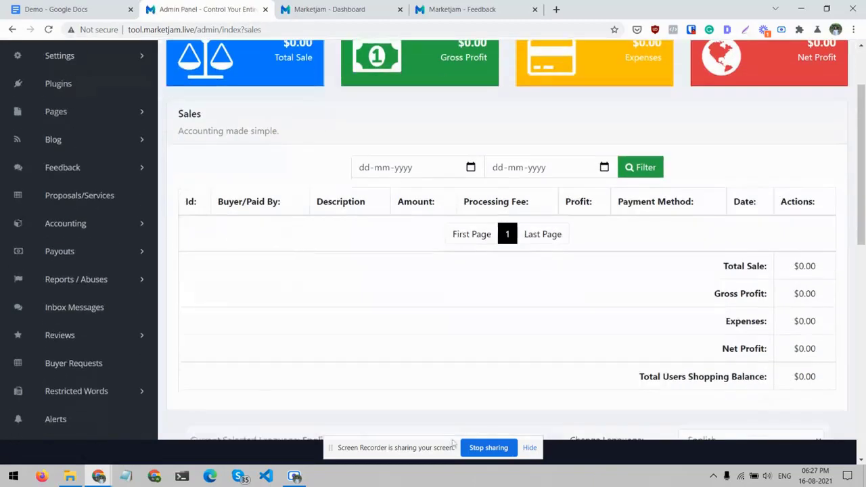
left_click(383, 167)
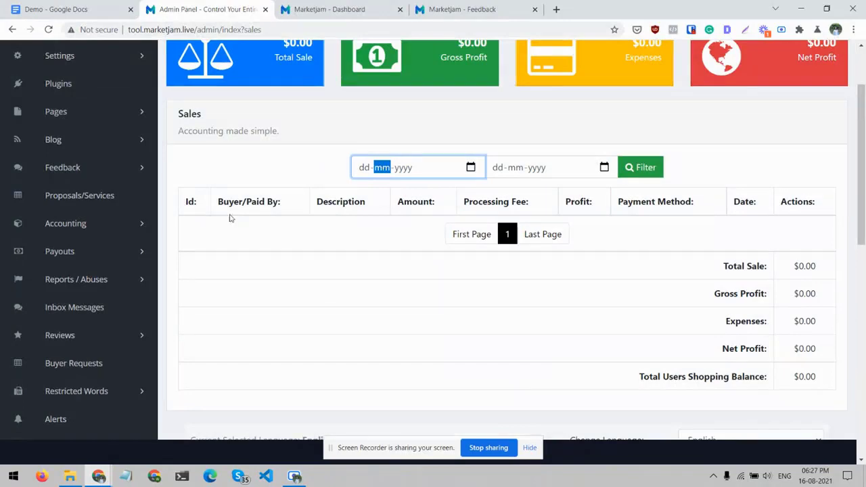
scroll(327, 205, "up", 1)
scroll(327, 205, "down", 2)
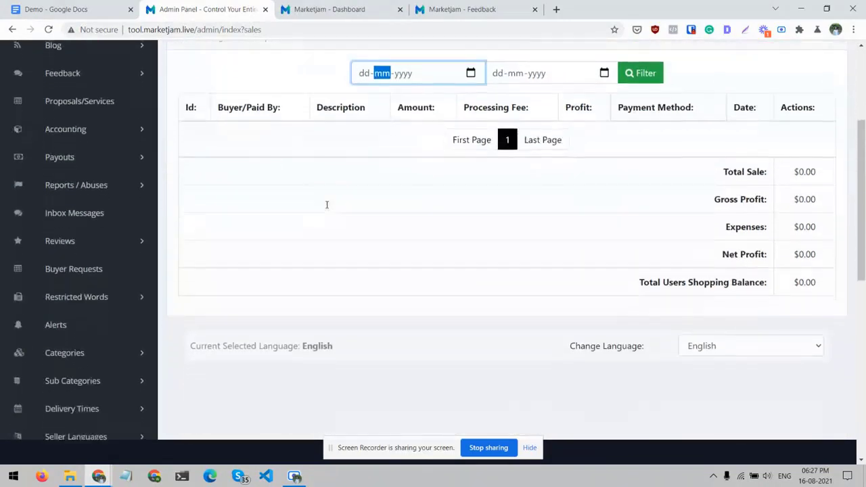
scroll(218, 193, "up", 1)
- Open the Accounting expenses page and review the form for adding an expense
left_click(139, 209)
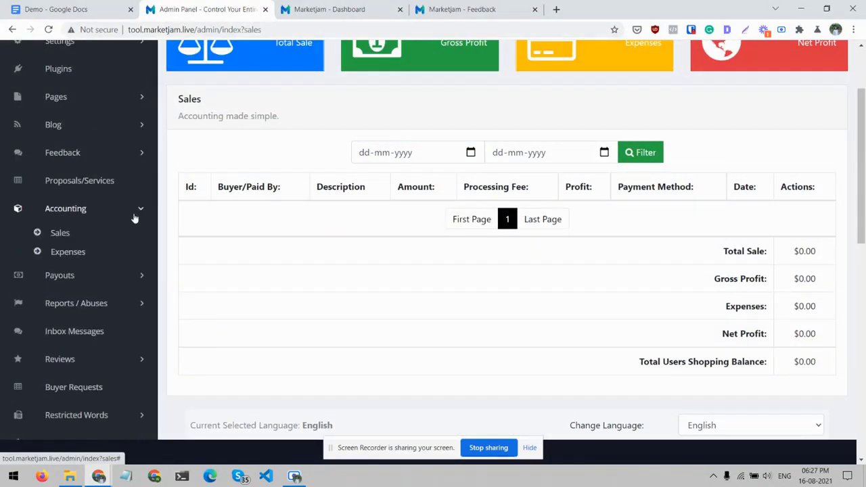
left_click(78, 253)
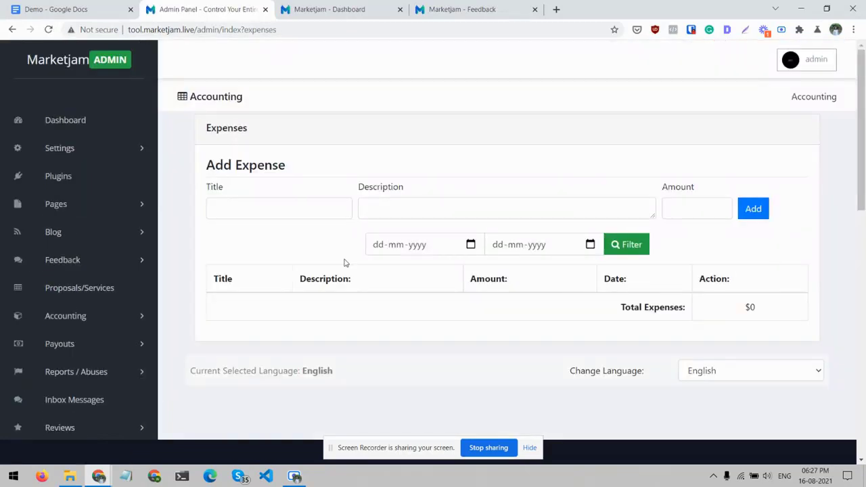
scroll(346, 159, "down", 1)
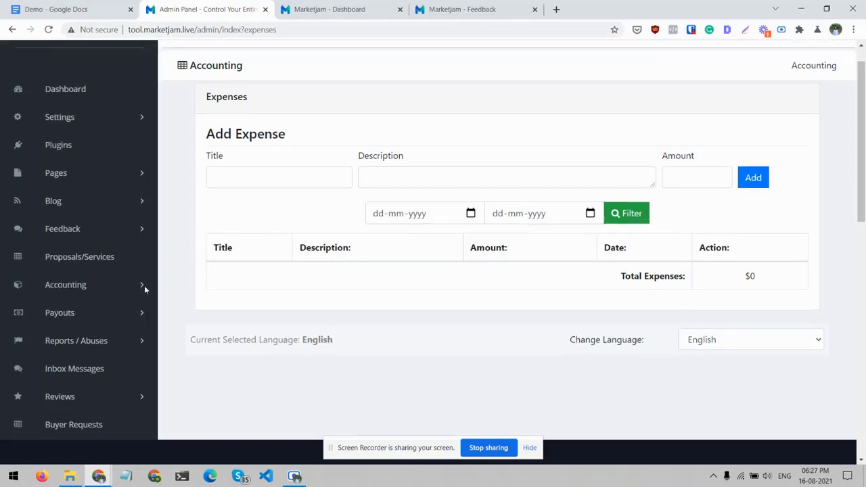
- Open the pending payouts list and review its reference number search and table
scroll(144, 288, "down", 1)
left_click(138, 304)
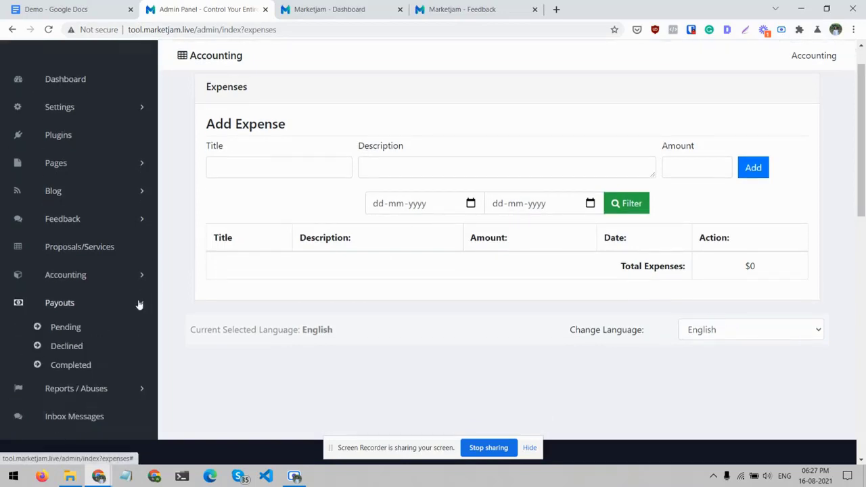
left_click(67, 328)
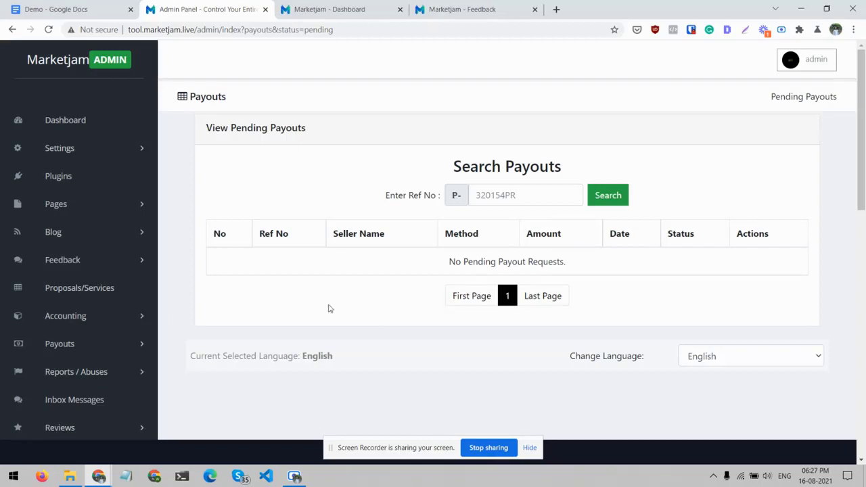
scroll(311, 304, "down", 2)
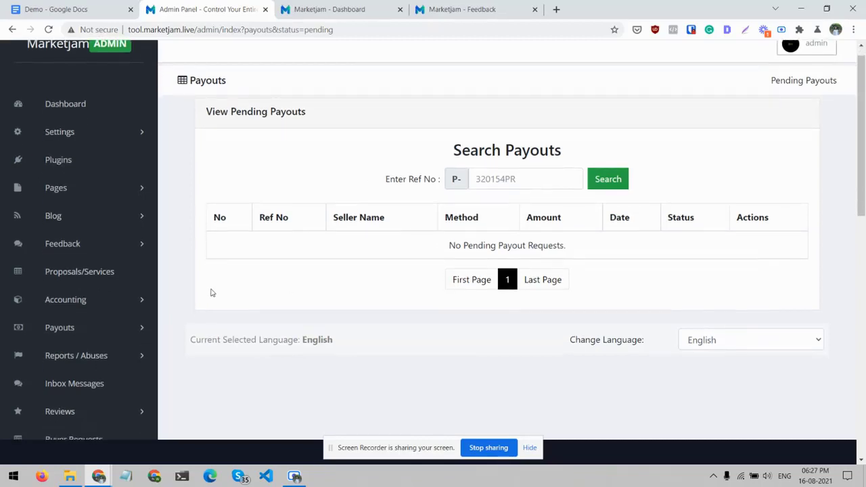
- Open the order reports list under Reports / Abuses and look it over
left_click(134, 302)
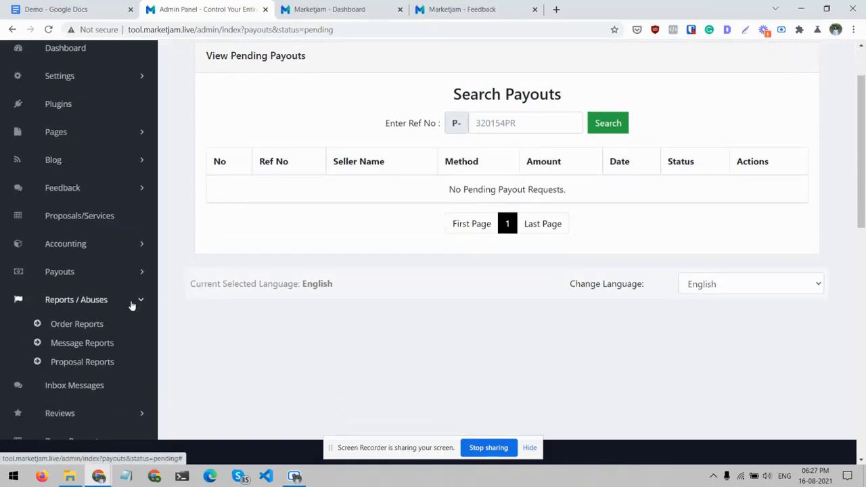
left_click(75, 324)
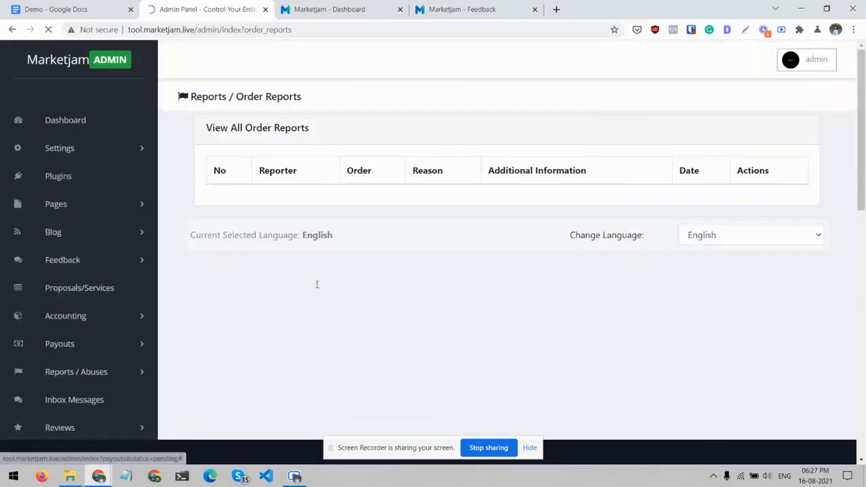
scroll(317, 284, "down", 2)
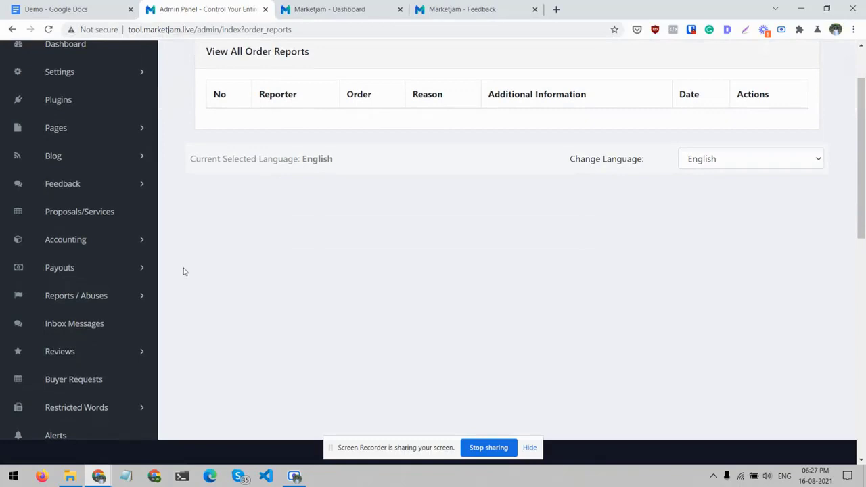
scroll(183, 271, "up", 1)
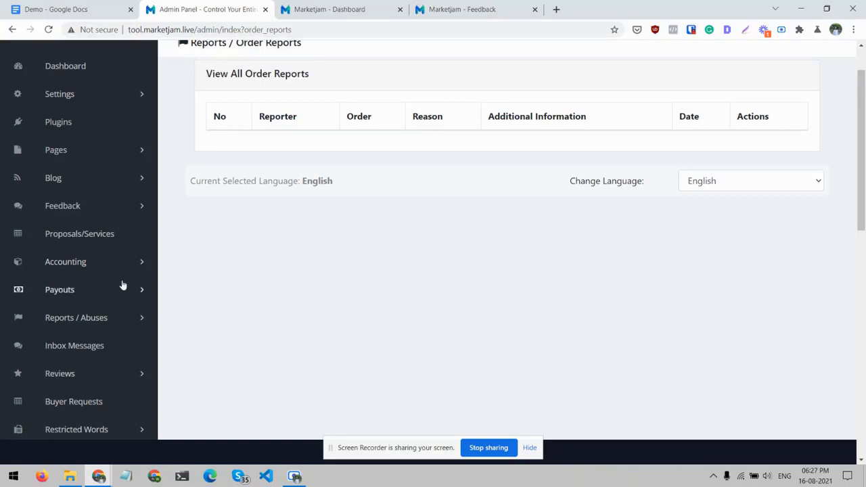
- Open the Inbox Messages page and review the table of all messages
scroll(149, 316, "down", 1)
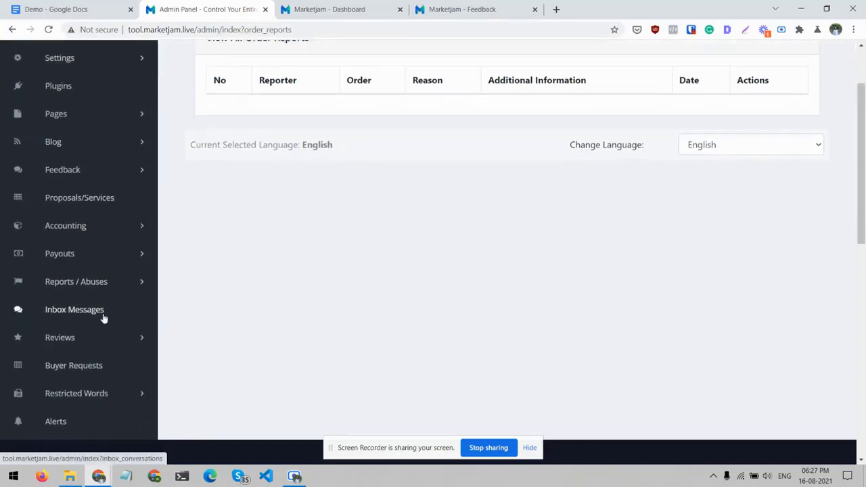
left_click(102, 316)
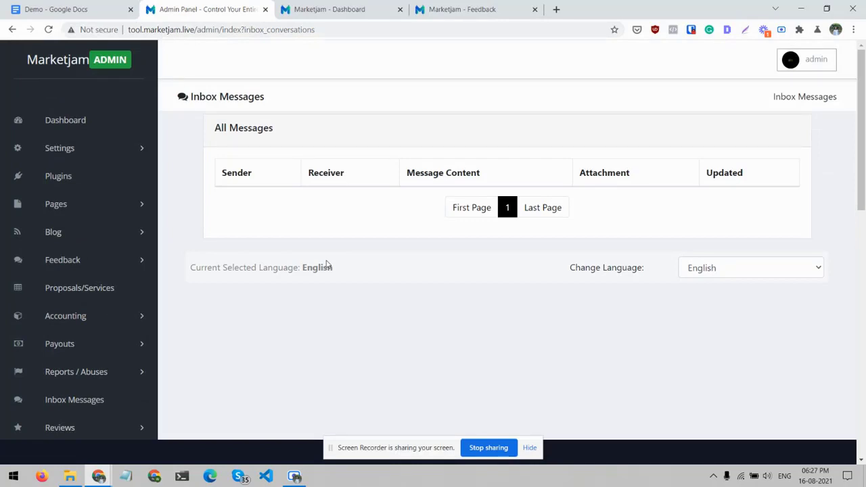
scroll(327, 265, "down", 1)
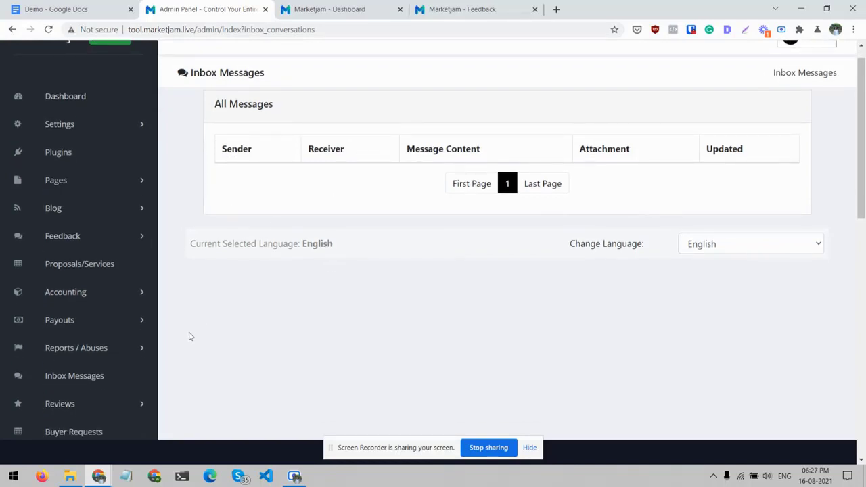
- Open the Insert Review form and choose the proposal Create an Awesome Logo and the first listed seller
scroll(190, 336, "down", 2)
left_click(141, 356)
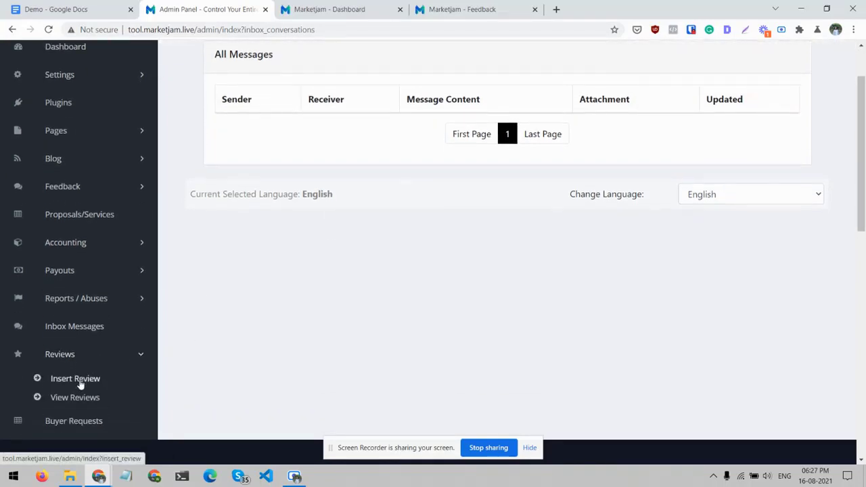
left_click(75, 379)
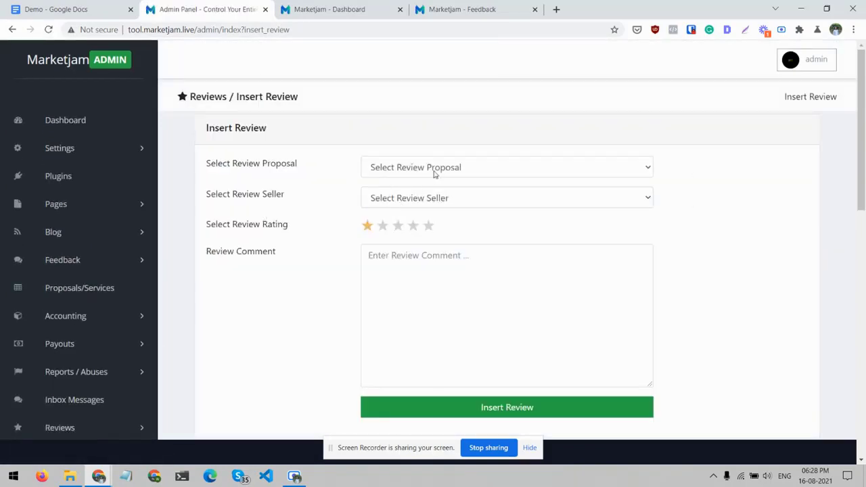
left_click(434, 170)
left_click(429, 196)
left_click(456, 206)
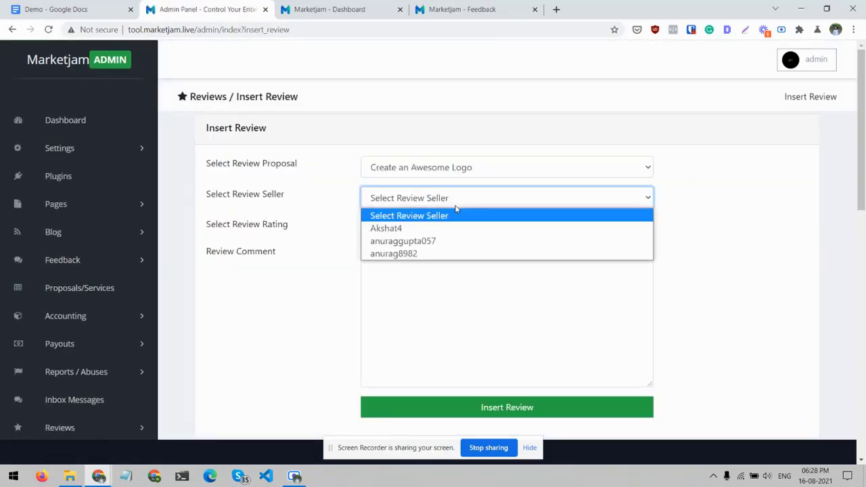
left_click(416, 235)
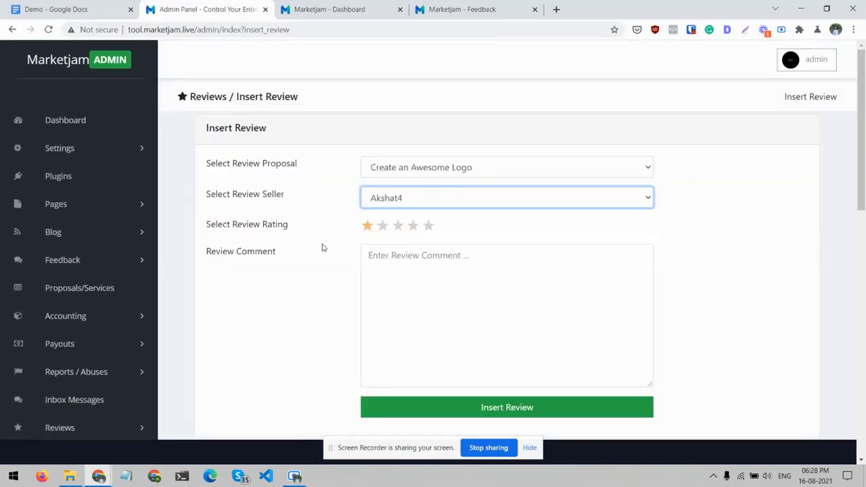
- Open the list of all buyer reviews under Reviews and look over its table
scroll(323, 247, "down", 1)
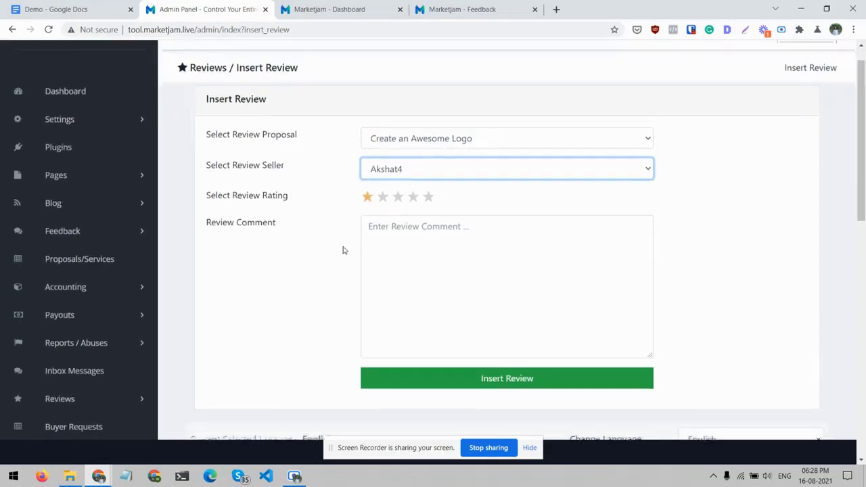
scroll(343, 249, "down", 3)
scroll(263, 278, "up", 1)
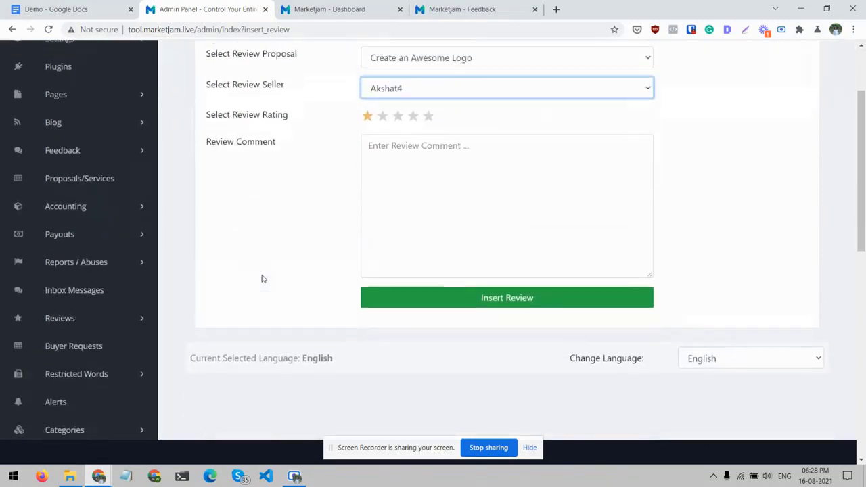
left_click(129, 322)
left_click(74, 361)
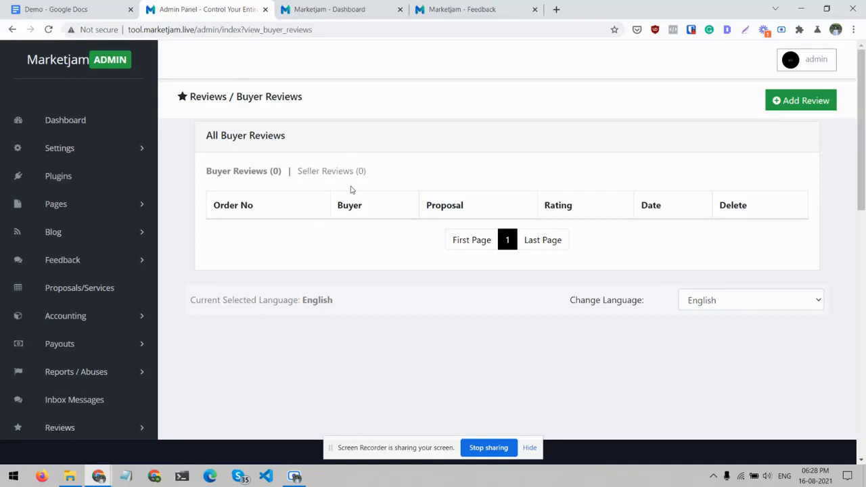
- Open the list of all categories in the admin panel
scroll(350, 190, "down", 3)
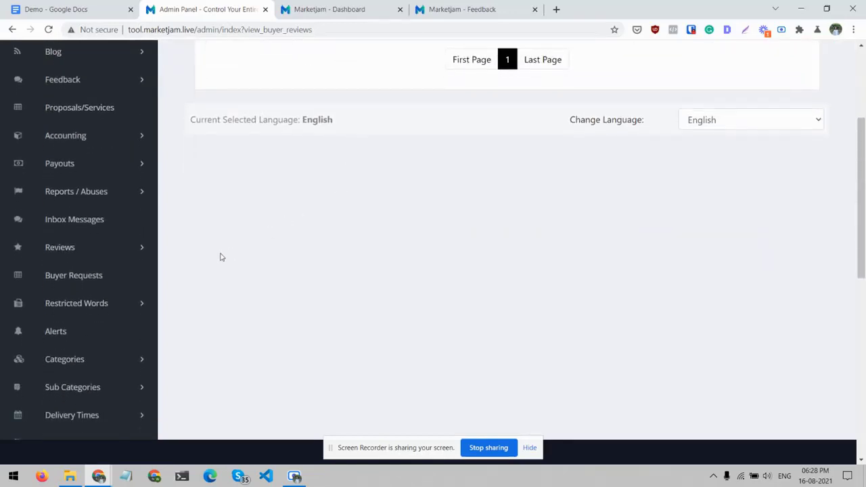
scroll(138, 328, "down", 1)
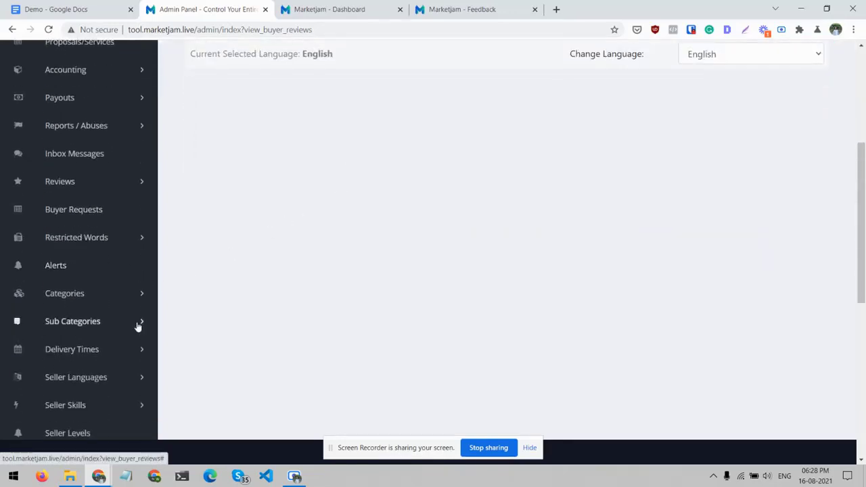
left_click(139, 295)
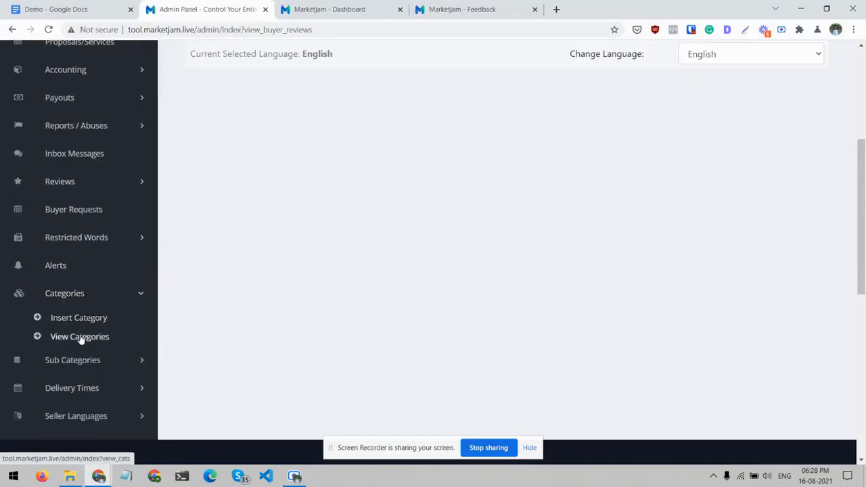
left_click(79, 337)
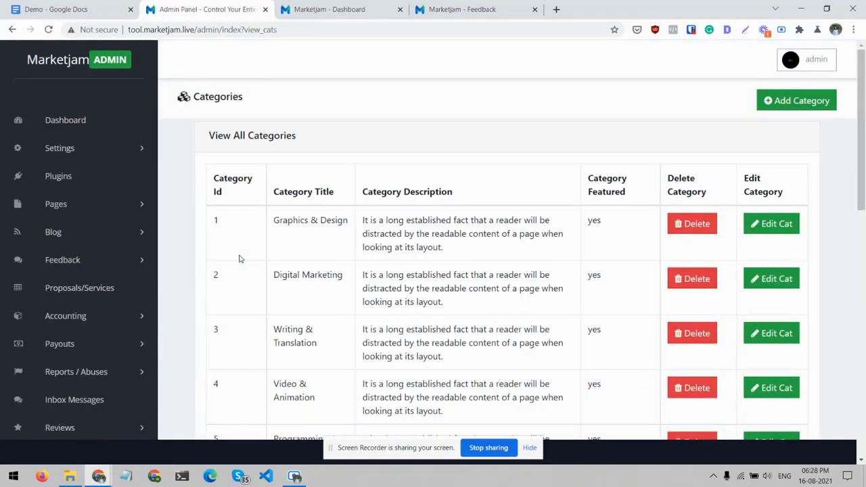
- On the Marketjam storefront, look through the subcategories of the main categories from Graphics & Design to Programming & Tech
left_click(420, 7)
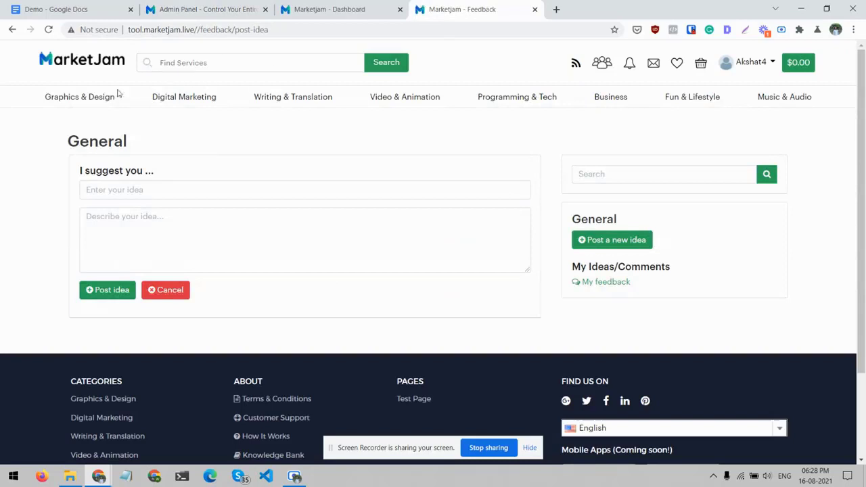
mouse_move(78, 100)
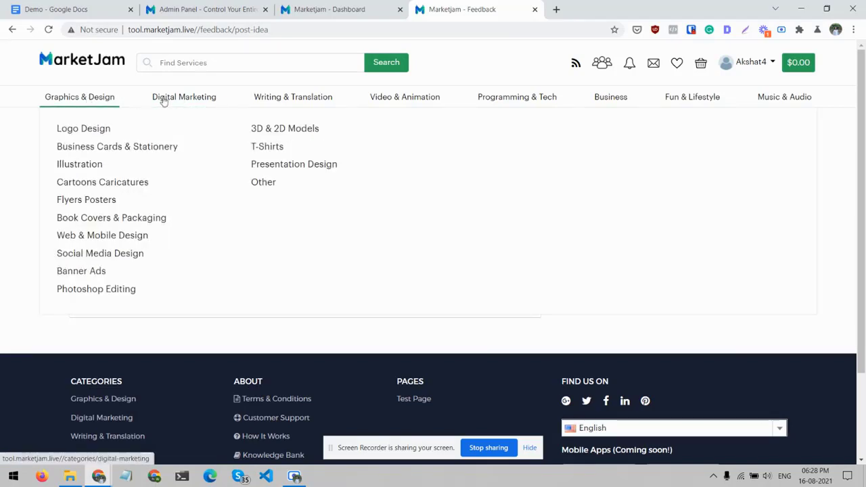
mouse_move(271, 99)
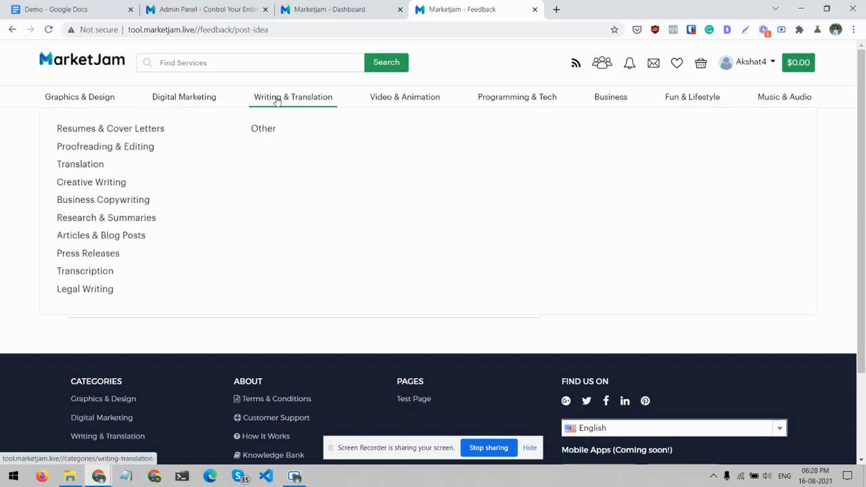
mouse_move(433, 103)
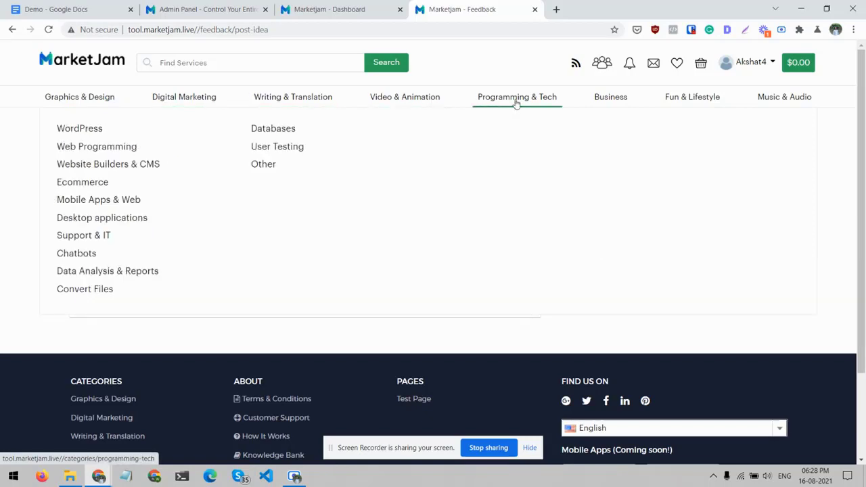
- Return to the admin categories list and review the categories with their delete and edit options
left_click(372, 7)
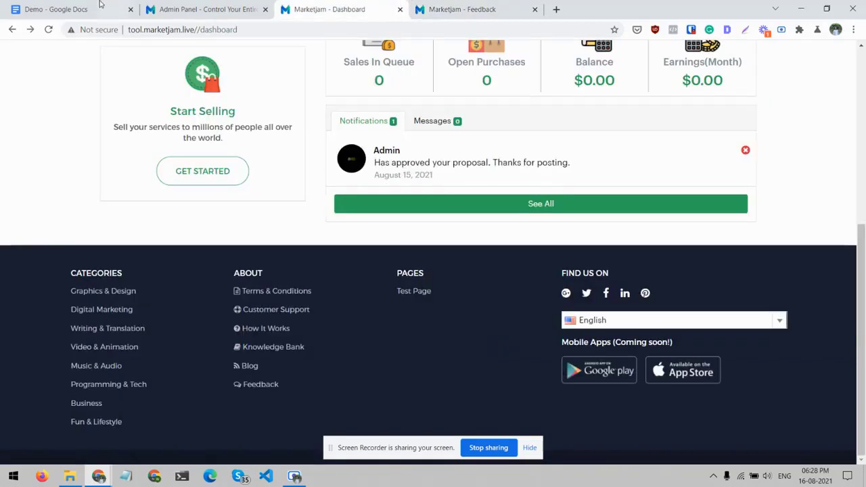
left_click(101, 7)
left_click(181, 7)
scroll(318, 264, "down", 3)
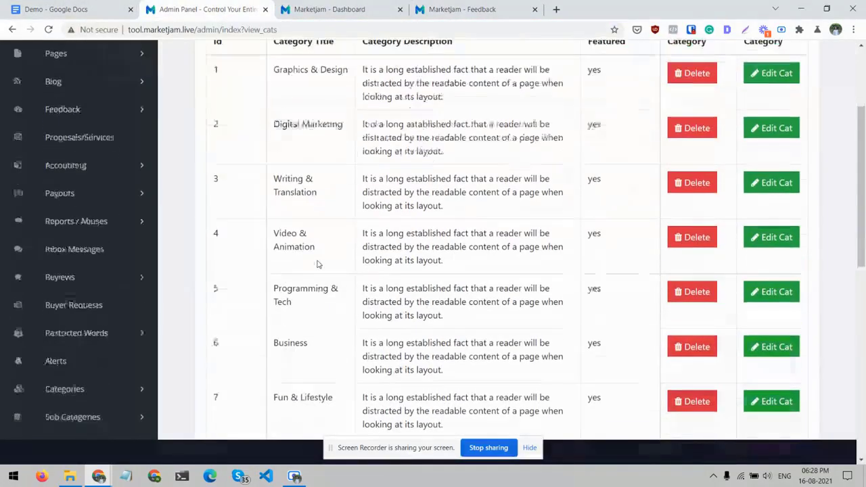
scroll(695, 192, "up", 1)
scroll(695, 189, "up", 1)
scroll(623, 207, "down", 4)
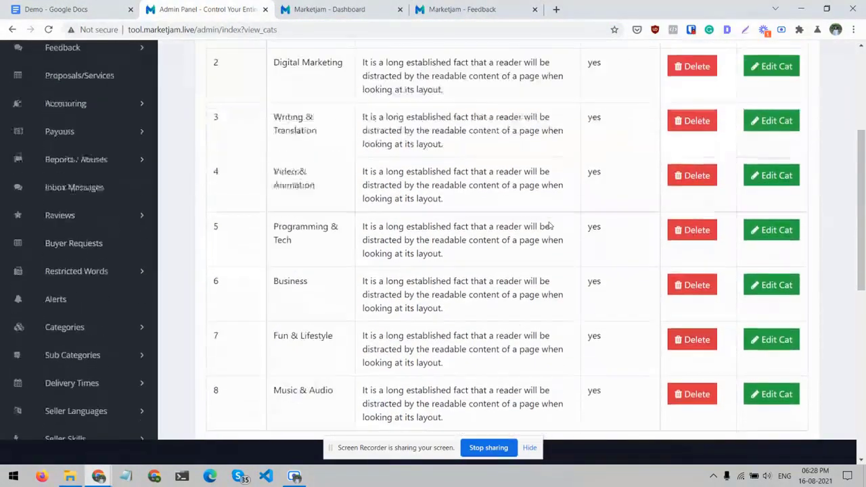
scroll(549, 220, "up", 1)
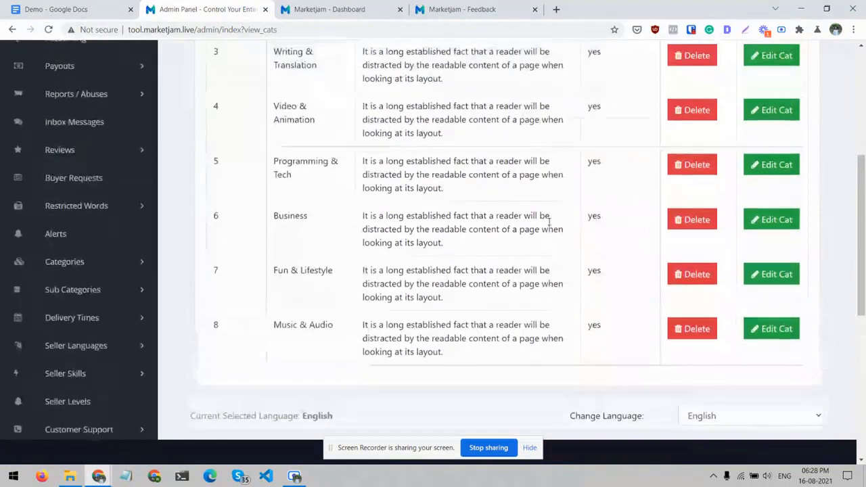
- Delete the Business category together with its sub-categories
left_click(687, 217)
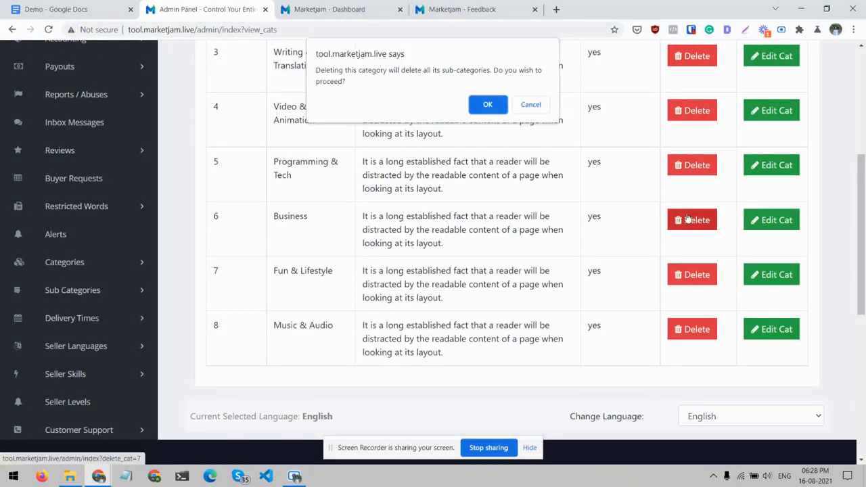
left_click(492, 103)
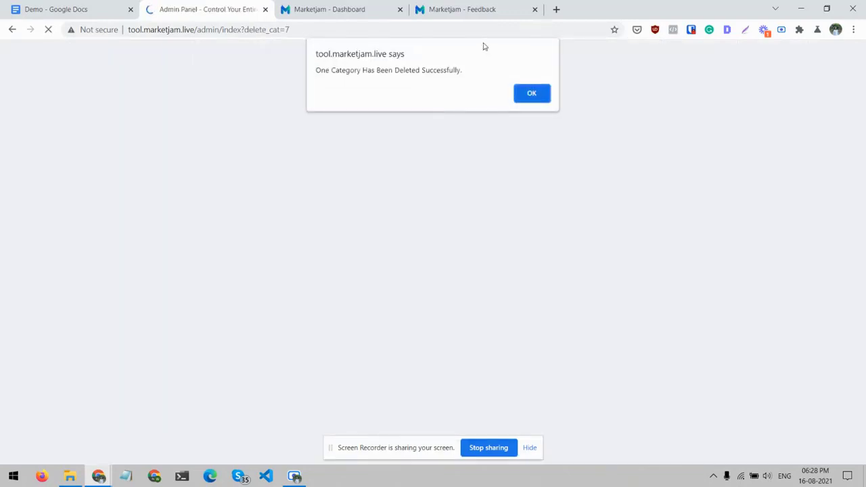
left_click(532, 92)
- Reload the storefront feedback page to check the main category navigation
left_click(492, 7)
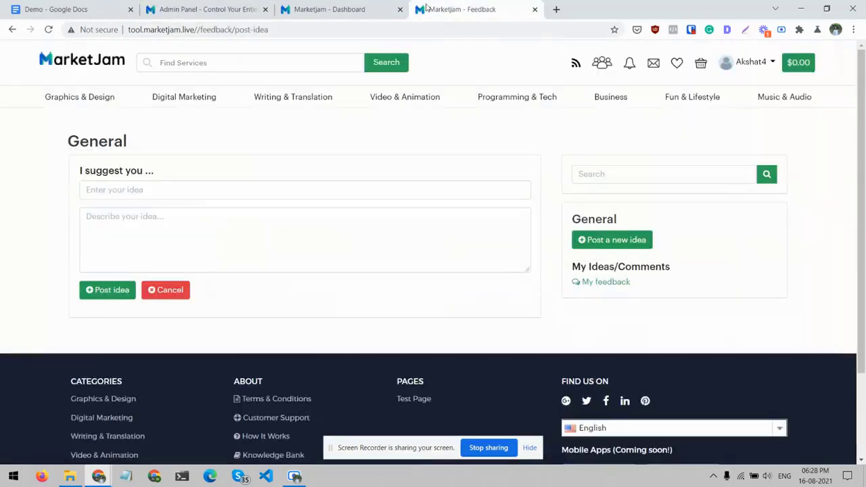
left_click(366, 7)
left_click(474, 9)
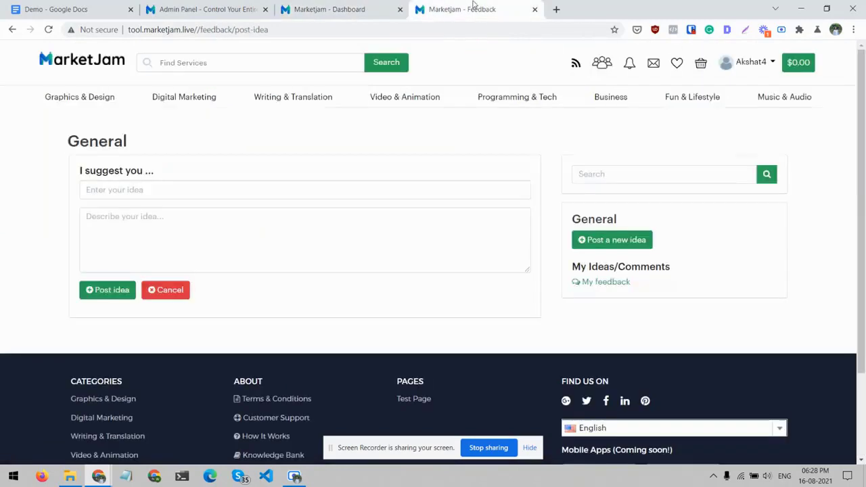
key("F5")
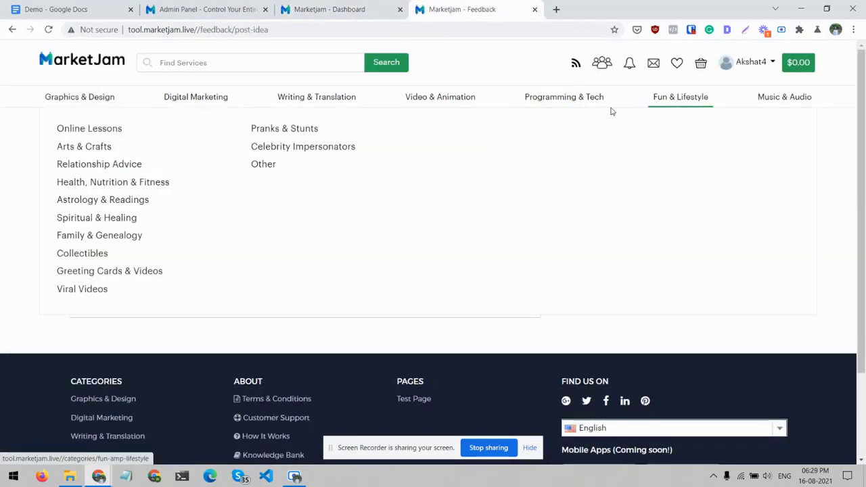
- Look over the admin categories list again and open the list of all sub categories
left_click(183, 8)
scroll(393, 257, "down", 3)
scroll(393, 257, "up", 3)
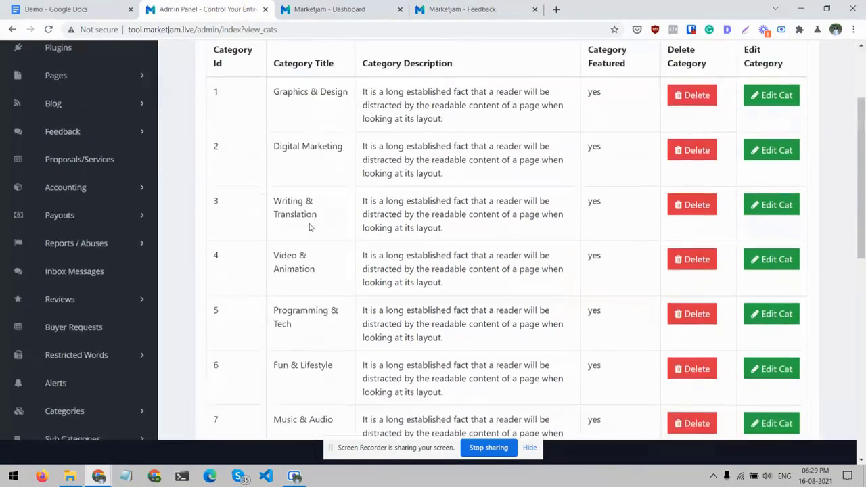
scroll(198, 237, "down", 3)
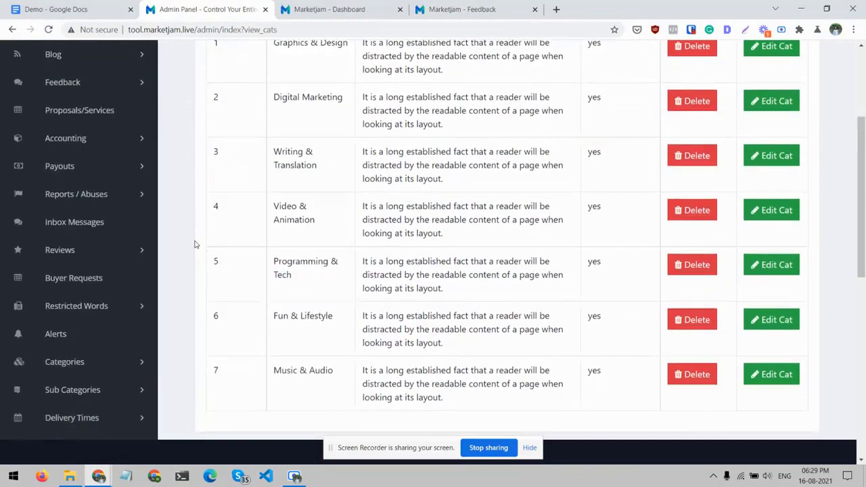
left_click(143, 328)
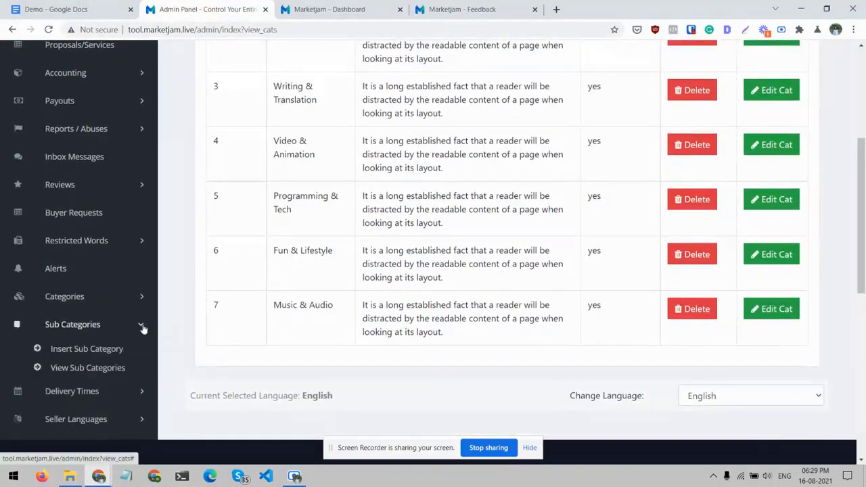
left_click(102, 367)
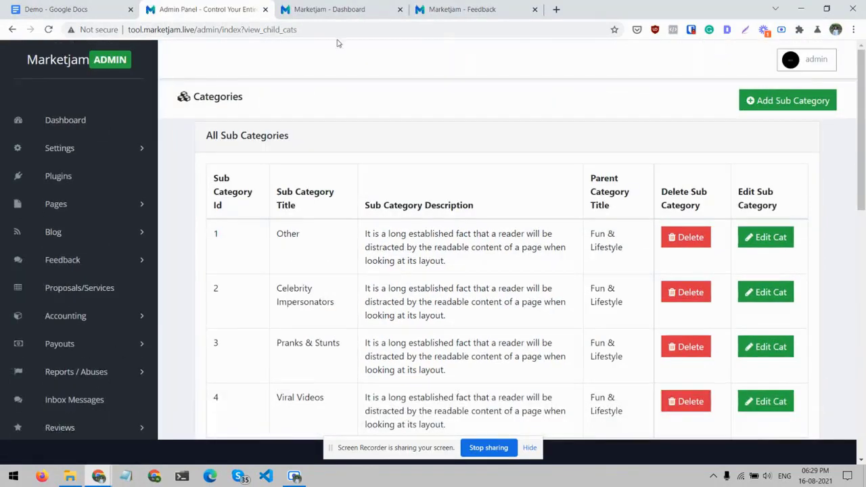
- On the storefront, open the Logo Design subcategory of Graphics & Design and view its proposals
left_click(450, 8)
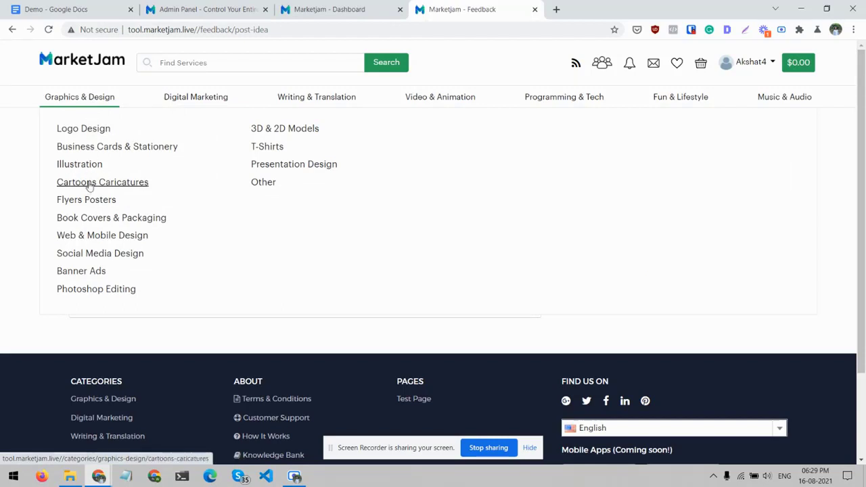
left_click(80, 129)
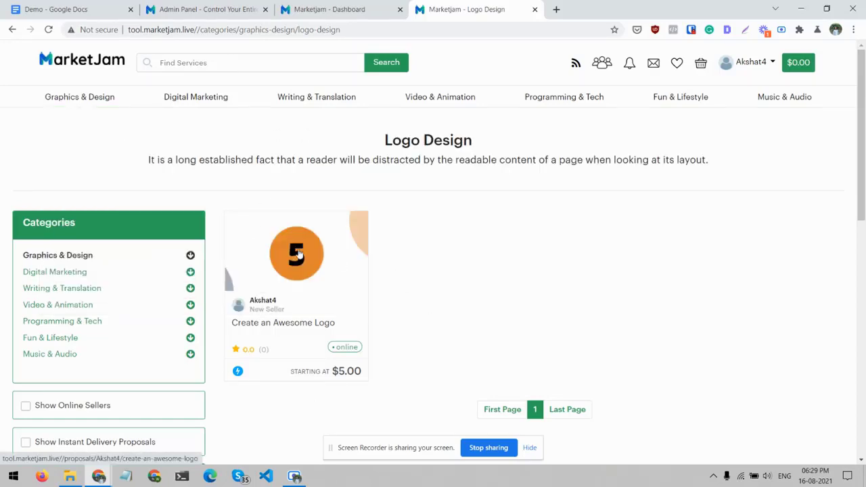
- Return to the admin panel, open the Seller Levels page and review the level titles
left_click(203, 10)
scroll(308, 251, "down", 2)
scroll(308, 251, "down", 4)
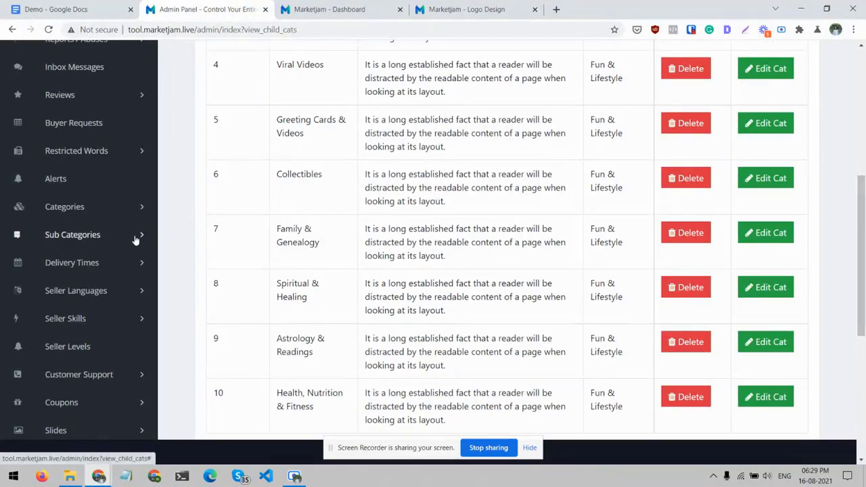
scroll(138, 241, "down", 1)
scroll(144, 302, "down", 2)
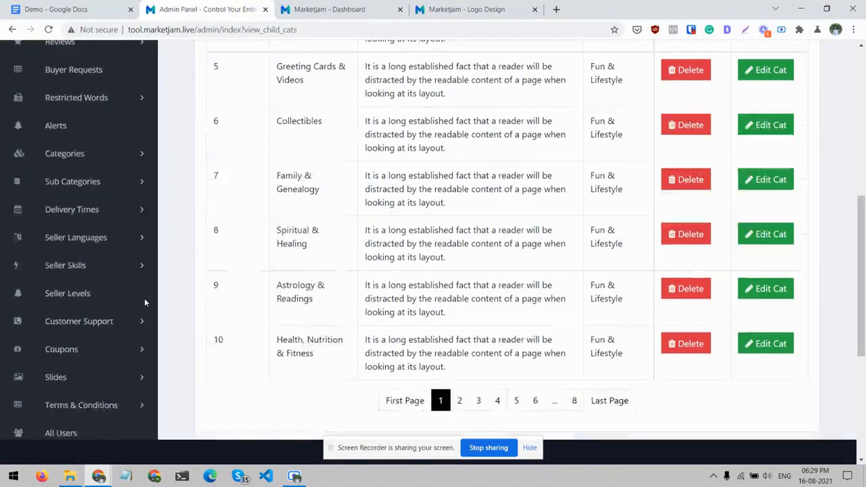
left_click(81, 293)
scroll(285, 229, "down", 1)
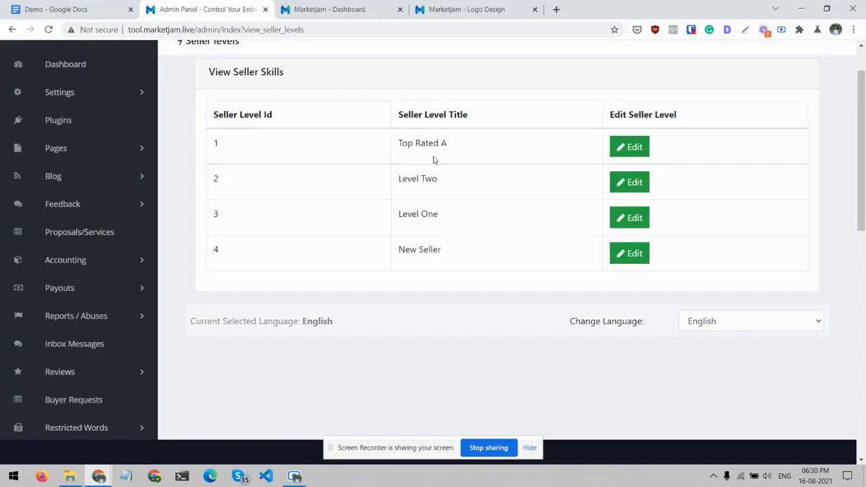
- Open the Customer Support settings page and look over the reply email, page heading and short description fields
scroll(72, 303, "down", 1)
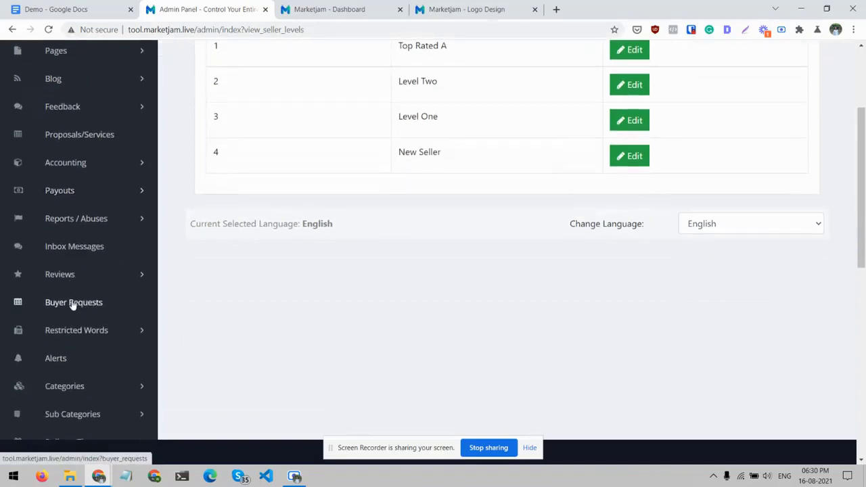
scroll(72, 305, "down", 1)
scroll(72, 305, "down", 2)
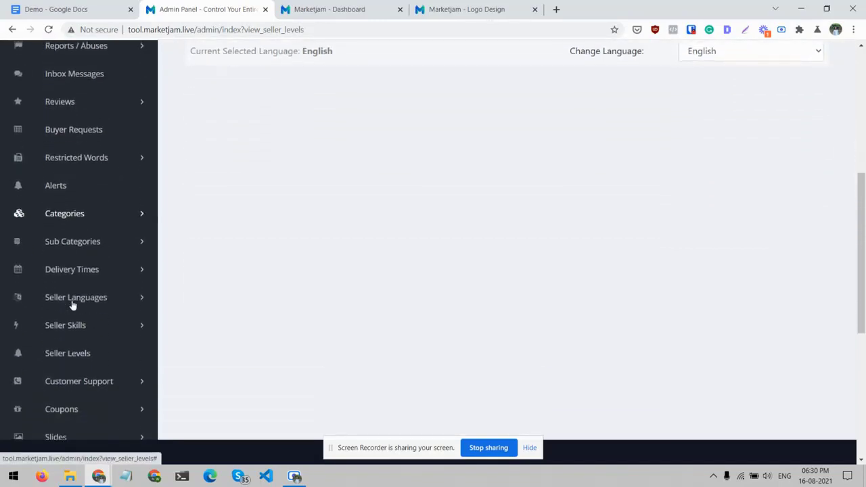
scroll(72, 305, "down", 1)
left_click(143, 290)
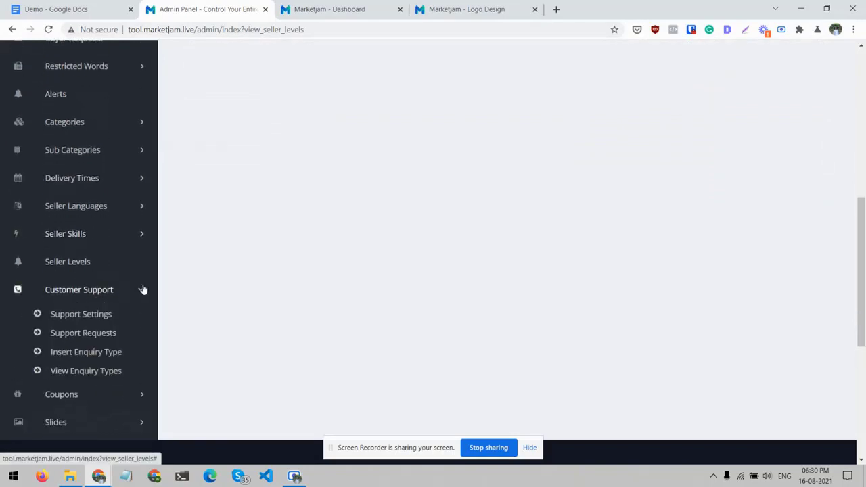
left_click(101, 315)
scroll(274, 289, "down", 5)
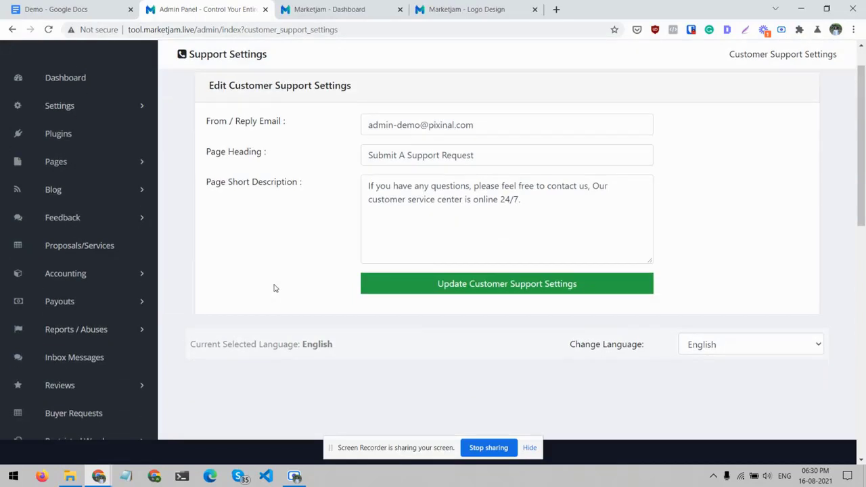
- Open the customer support requests page to view the ticket list
scroll(150, 213, "down", 1)
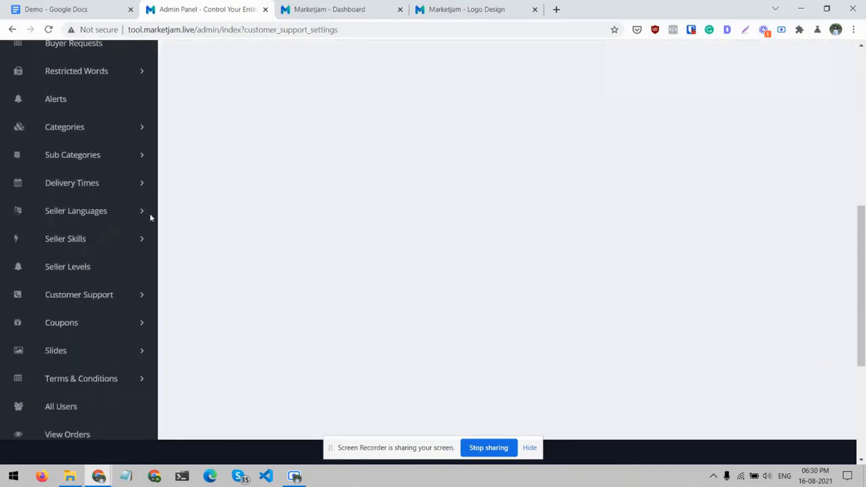
left_click(137, 296)
left_click(84, 338)
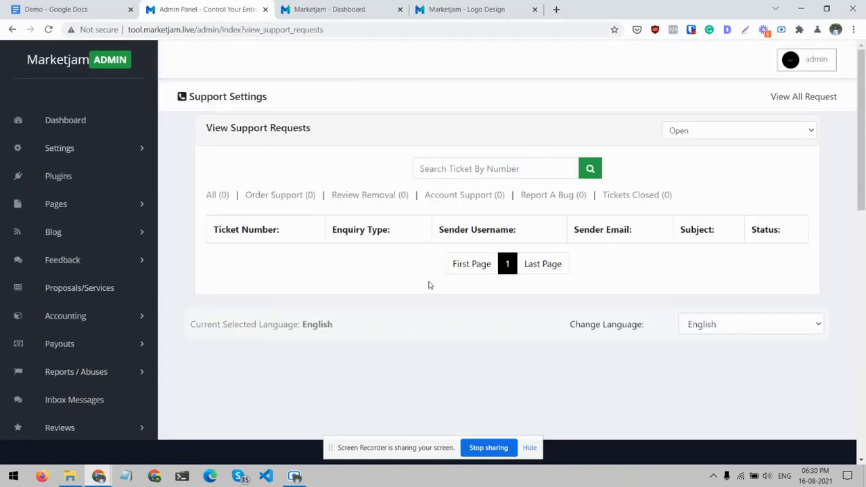
- Show the Files options and the Knowledge Bank options of the admin panel
scroll(329, 224, "down", 10)
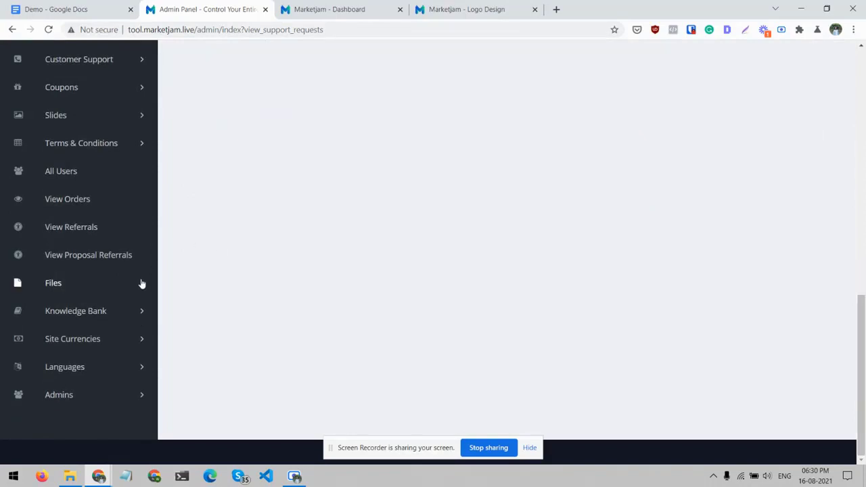
left_click(141, 283)
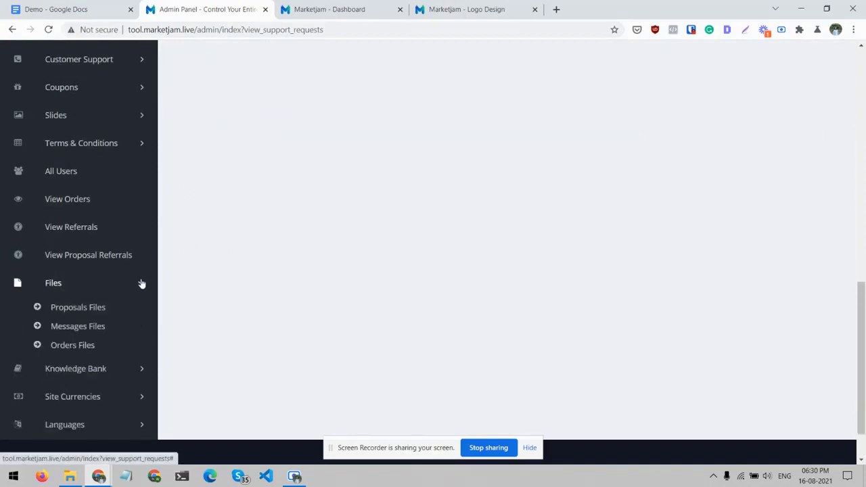
scroll(142, 283, "down", 1)
left_click(142, 336)
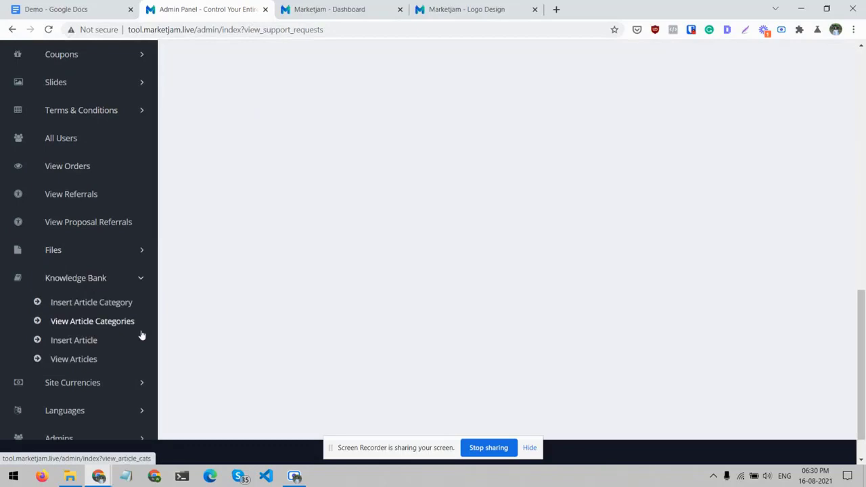
- Switch to the storefront's Logo Design page and open the Knowledge Bank from its footer
left_click(472, 5)
scroll(503, 298, "down", 9)
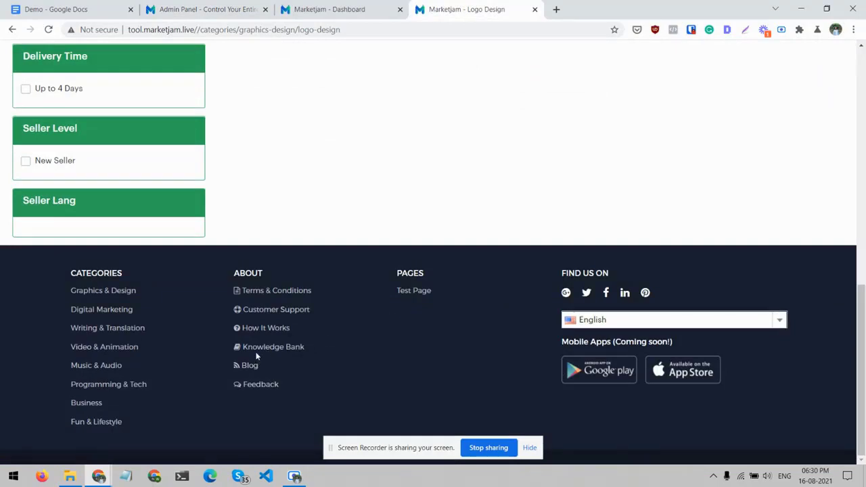
left_click(263, 349)
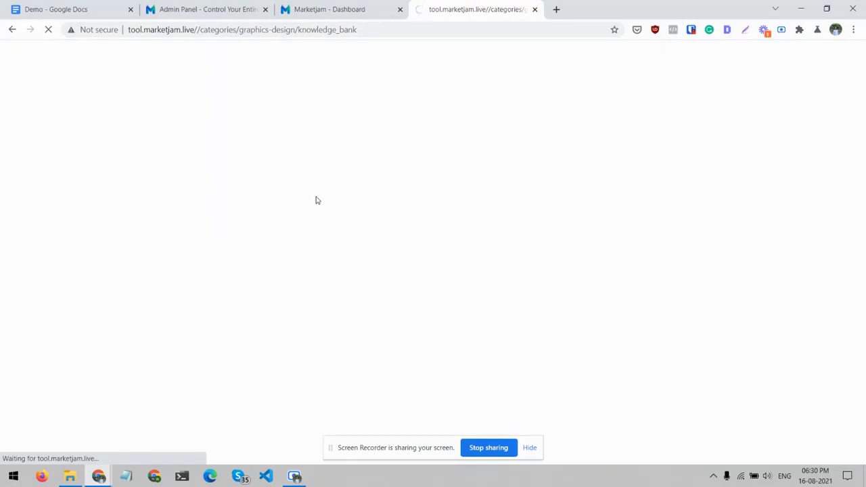
- Return to the admin panel and view the list of site currencies
left_click(222, 7)
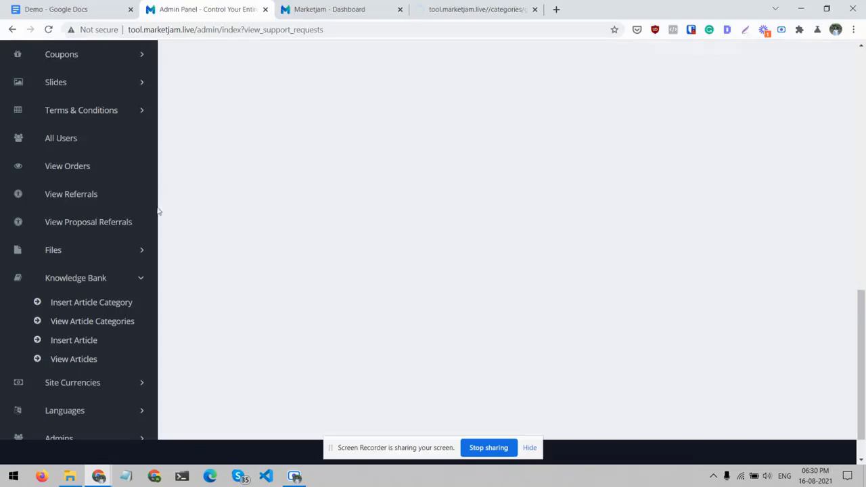
scroll(135, 284, "down", 1)
left_click(142, 344)
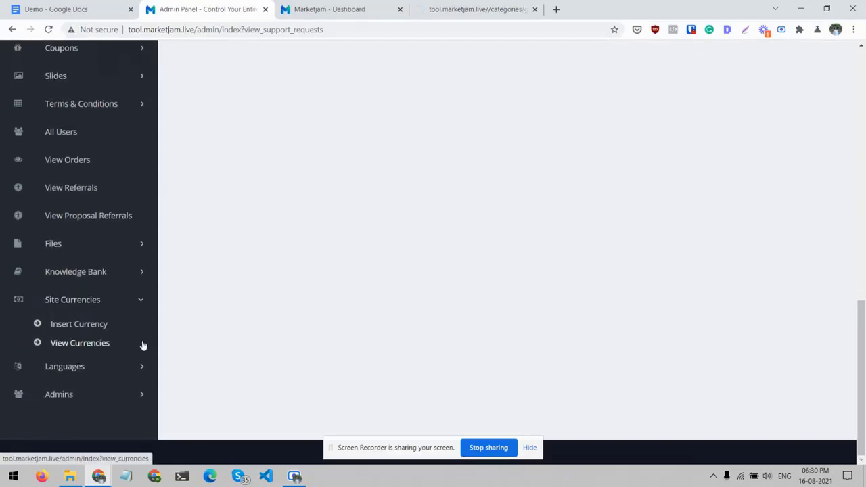
left_click(91, 348)
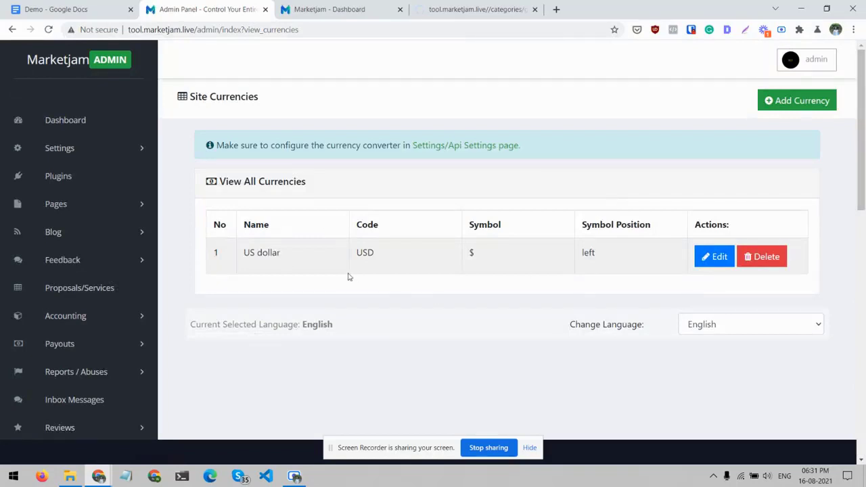
- View the admin Orders page and the Referrals page
scroll(349, 277, "down", 10)
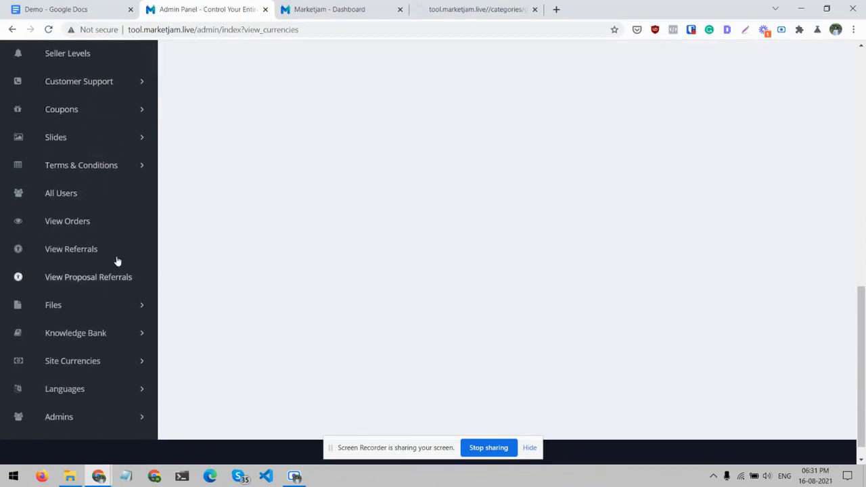
left_click(76, 224)
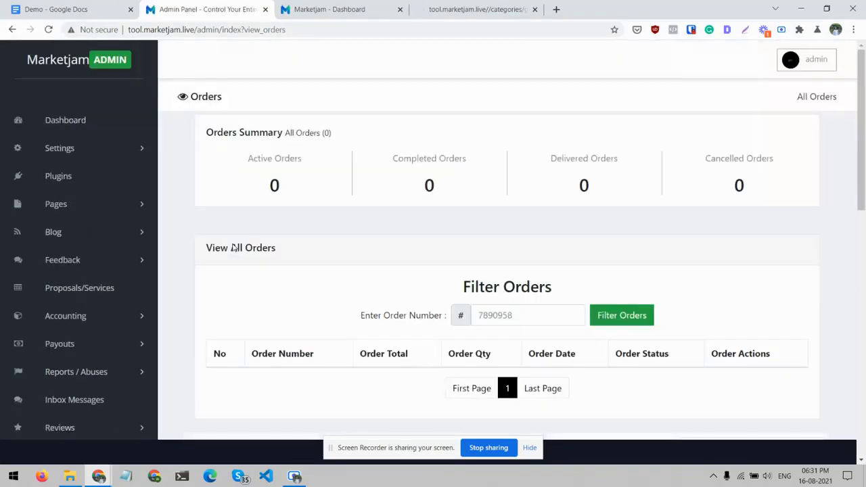
scroll(233, 247, "down", 8)
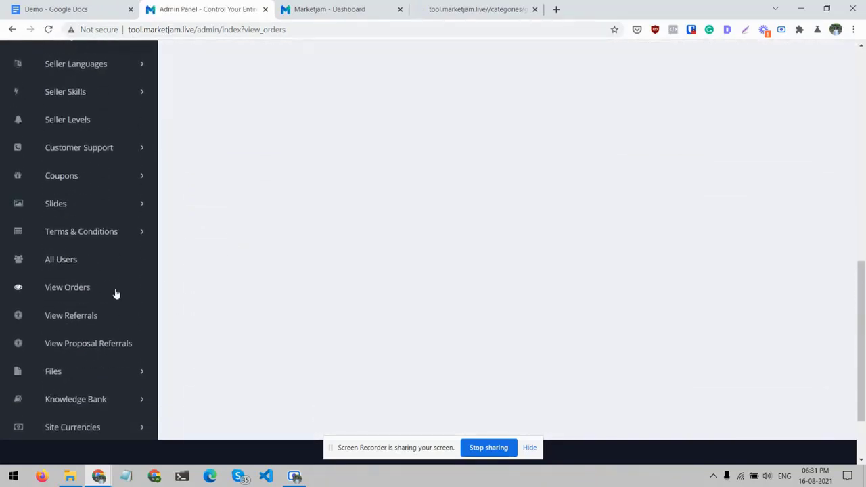
left_click(85, 315)
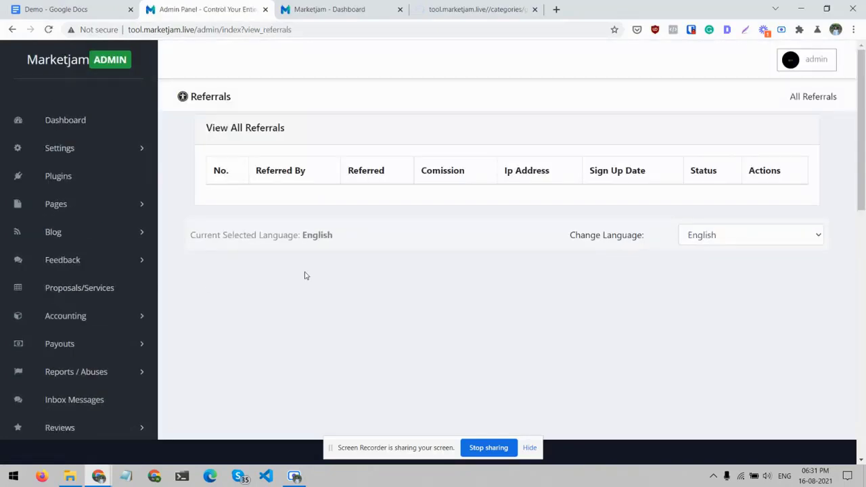
- Open the list of all admins from the Admins section
scroll(116, 305, "down", 10)
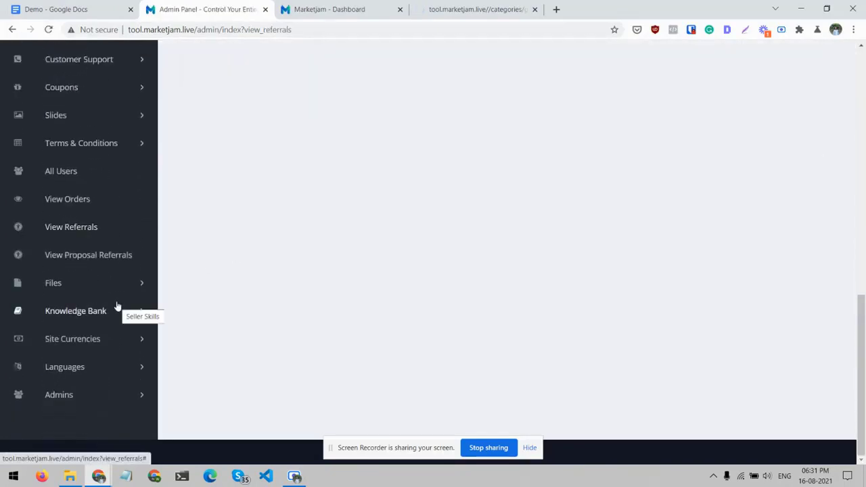
left_click(135, 397)
scroll(77, 416, "down", 1)
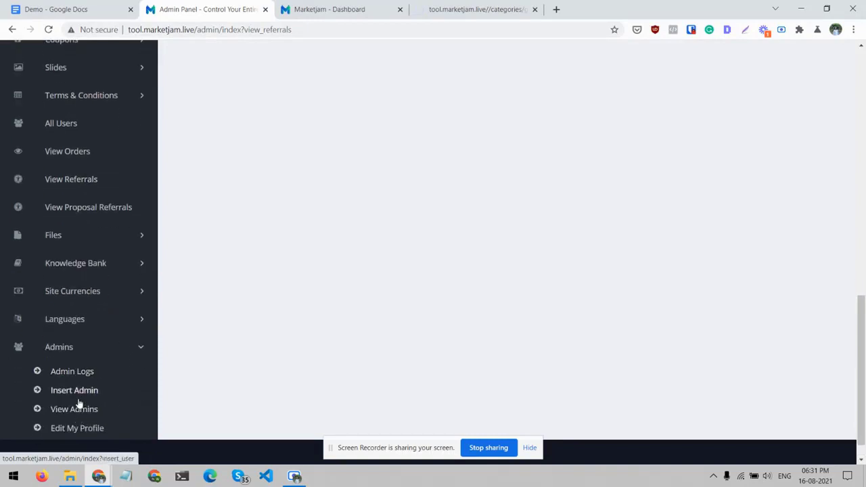
left_click(78, 408)
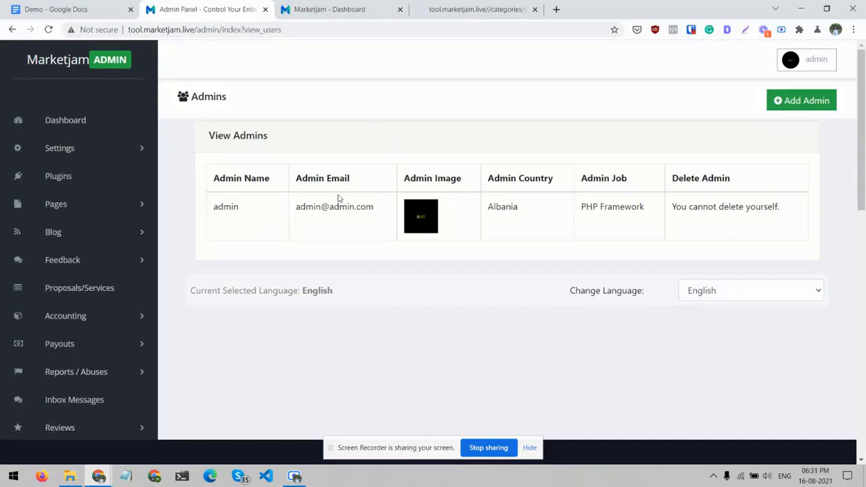
- Show the Admins section's options again to review admin logs, inserting admins and profile editing
scroll(141, 304, "down", 10)
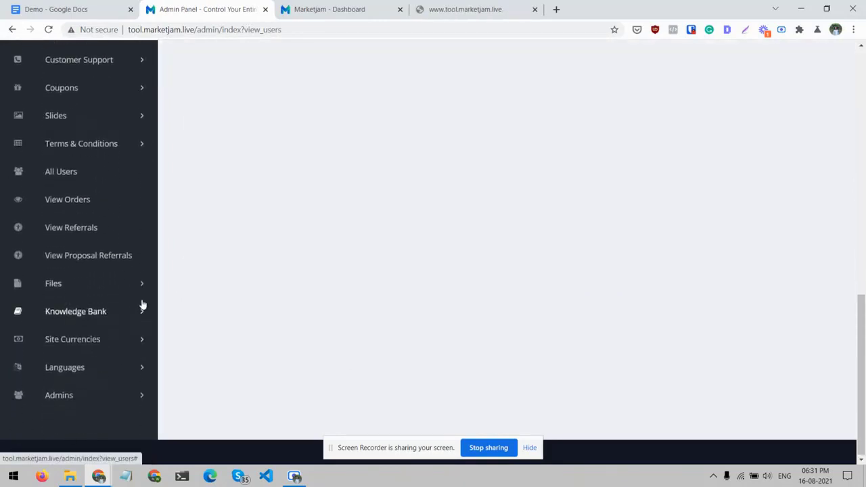
scroll(141, 291, "up", 1)
scroll(143, 367, "down", 1)
left_click(142, 396)
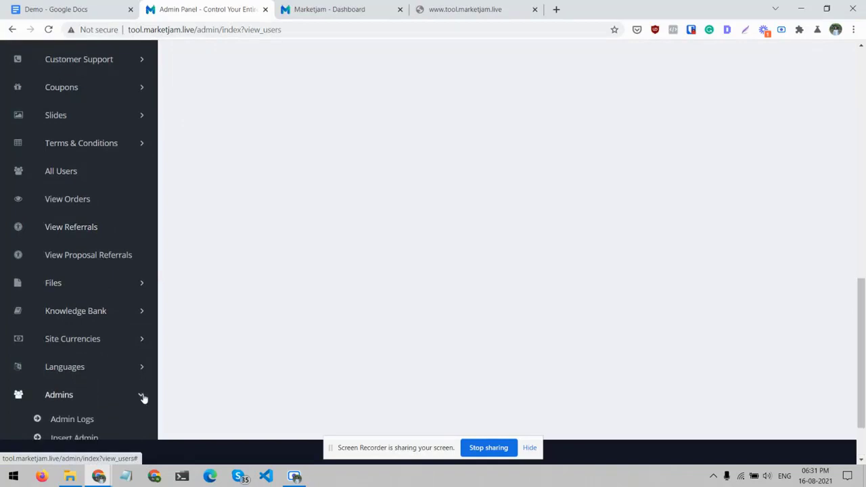
scroll(144, 399, "down", 1)
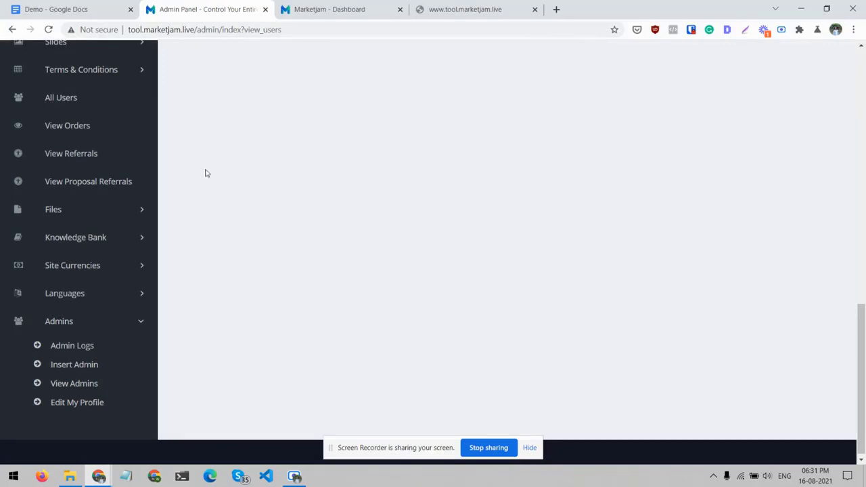
- Close the storefront Knowledge Bank page and return to the start of the admin panel's admins list
left_click(452, 8)
key("ctrl+w")
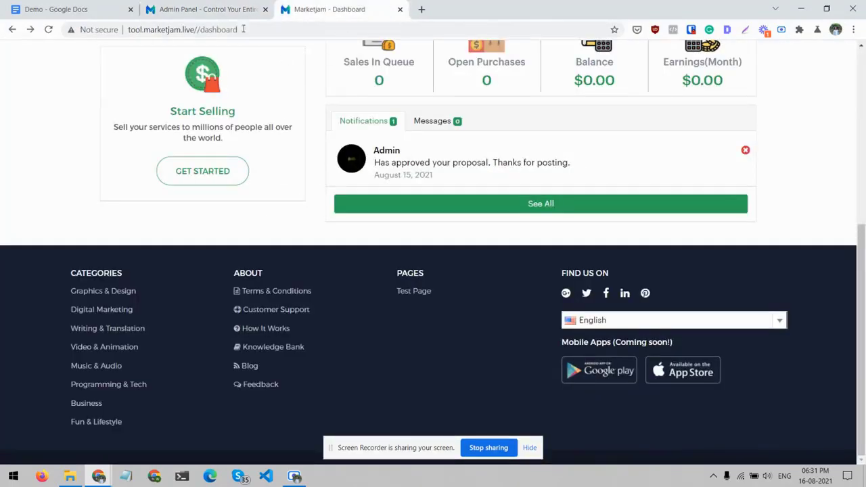
left_click(196, 9)
scroll(124, 187, "up", 5)
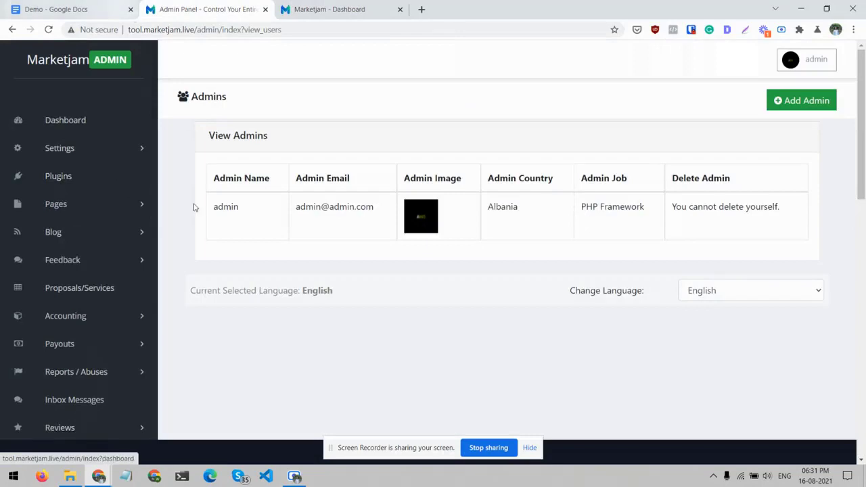
- Look over the storefront user dashboard, including the My Sellers and My Buyers contacts, order statistics and notifications
left_click(323, 7)
scroll(138, 146, "up", 5)
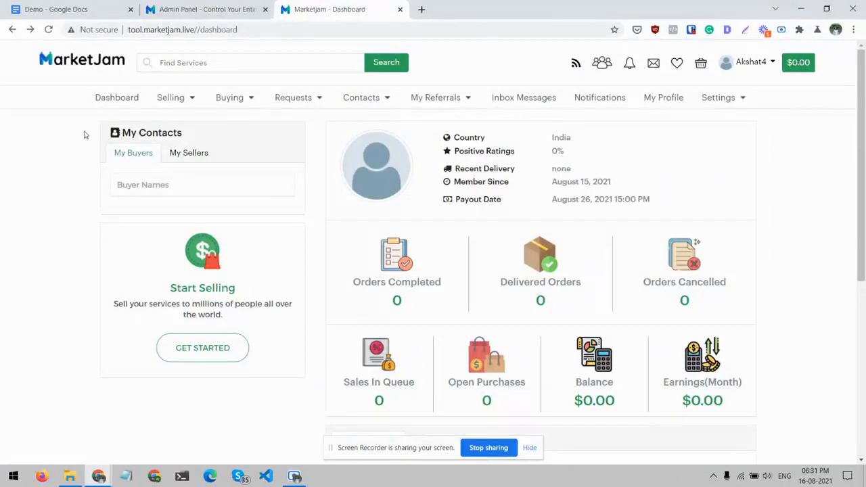
left_click(195, 165)
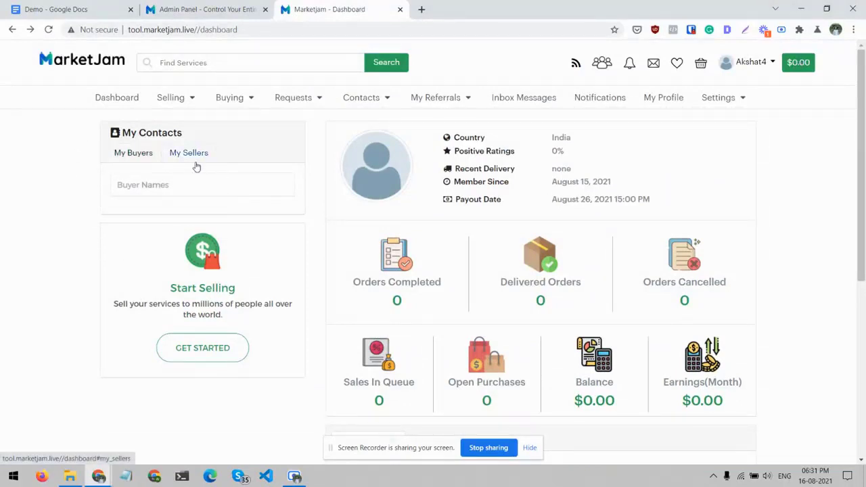
left_click(140, 161)
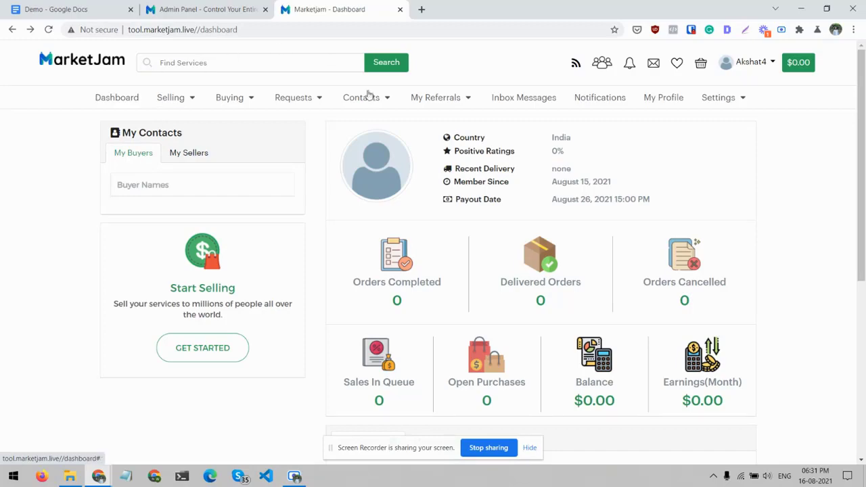
scroll(383, 162, "down", 1)
scroll(383, 162, "down", 2)
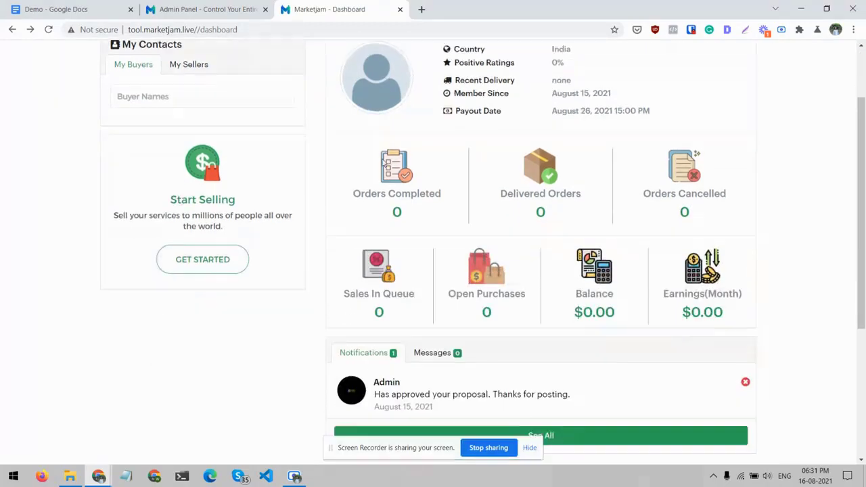
scroll(383, 162, "up", 3)
- Open the seller's My Proposals page and start adding a new proposal
left_click(223, 100)
left_click(182, 101)
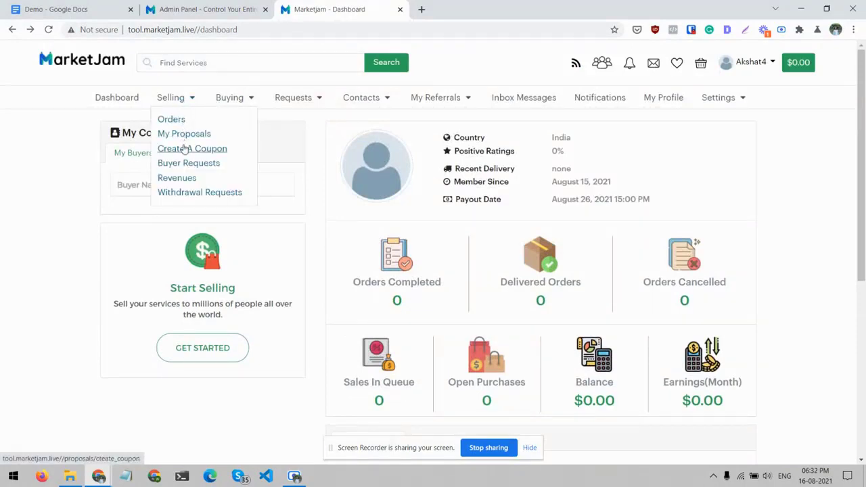
left_click(182, 134)
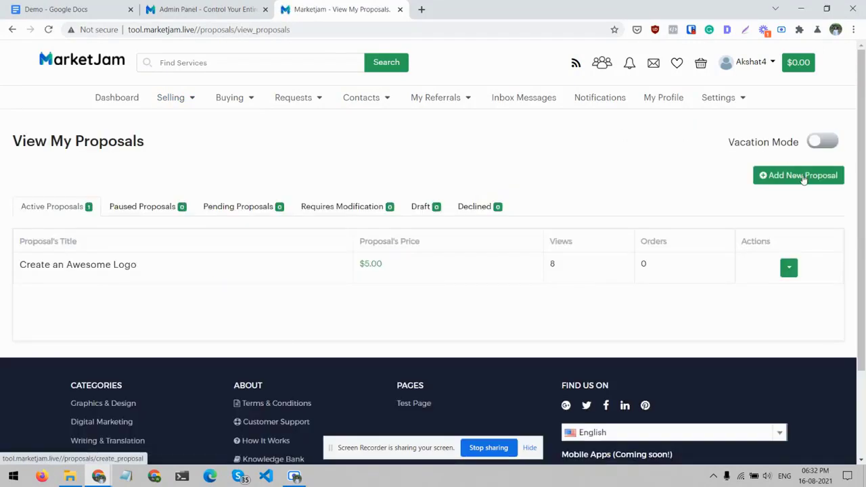
left_click(803, 178)
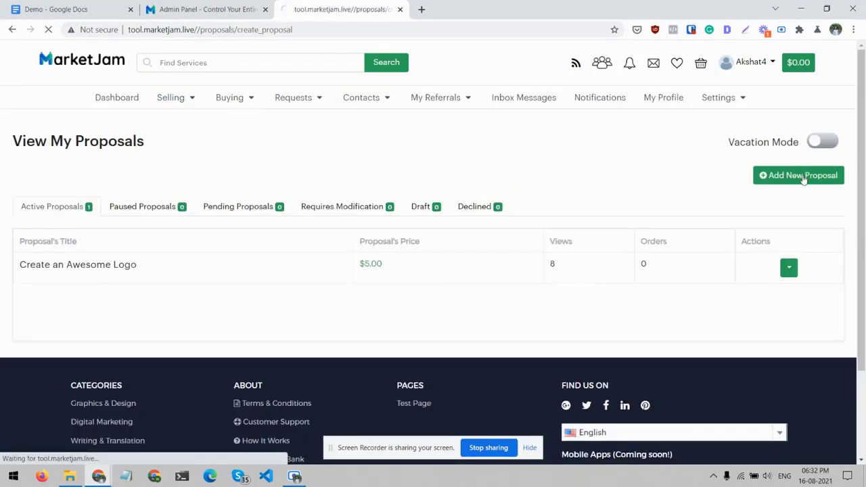
- Copy the title "I will design stunning mobile UI with wireframe and animation" from the Demo Google Docs document into the Proposal Title
left_click(271, 209)
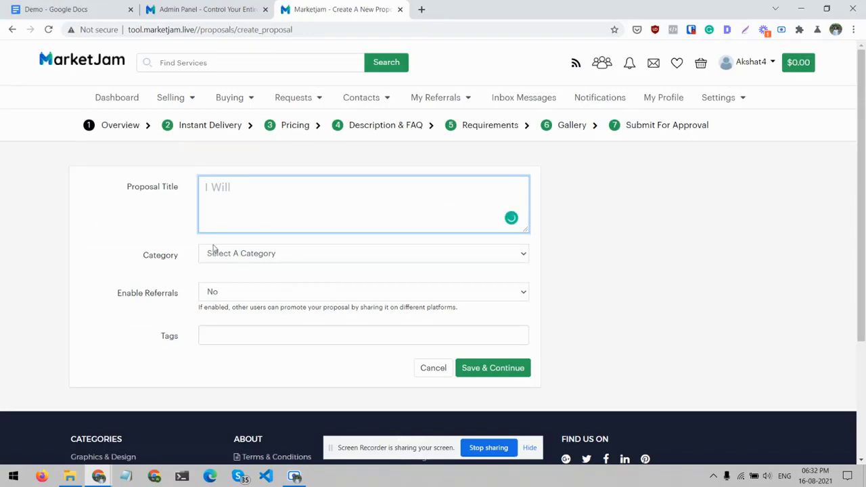
left_click(84, 6)
scroll(327, 212, "up", 18)
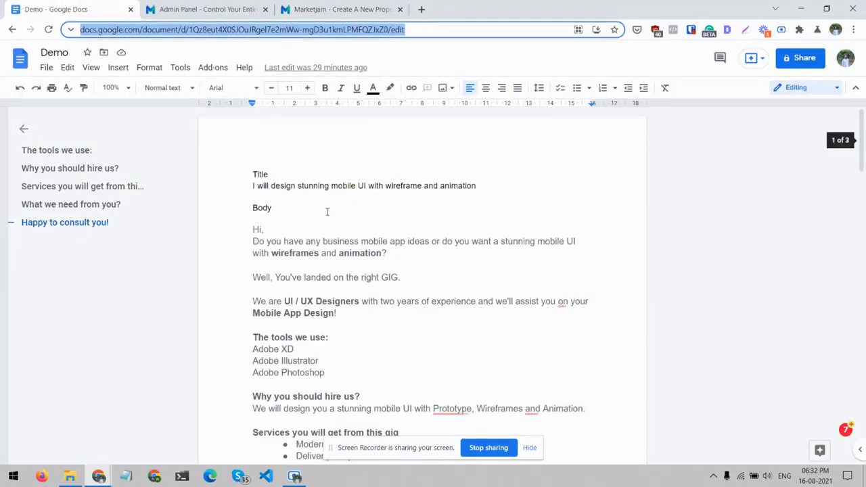
left_click_drag(254, 185, 476, 185)
key("ctrl+c")
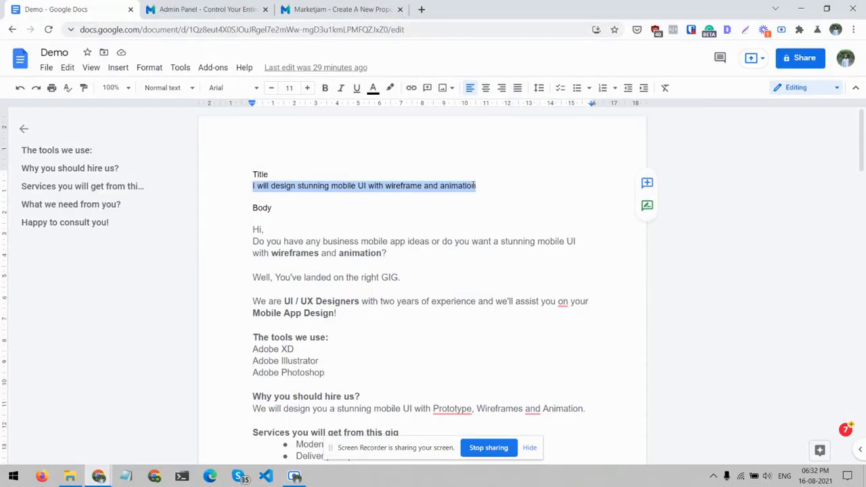
left_click(240, 8)
left_click(338, 9)
key("ctrl+v")
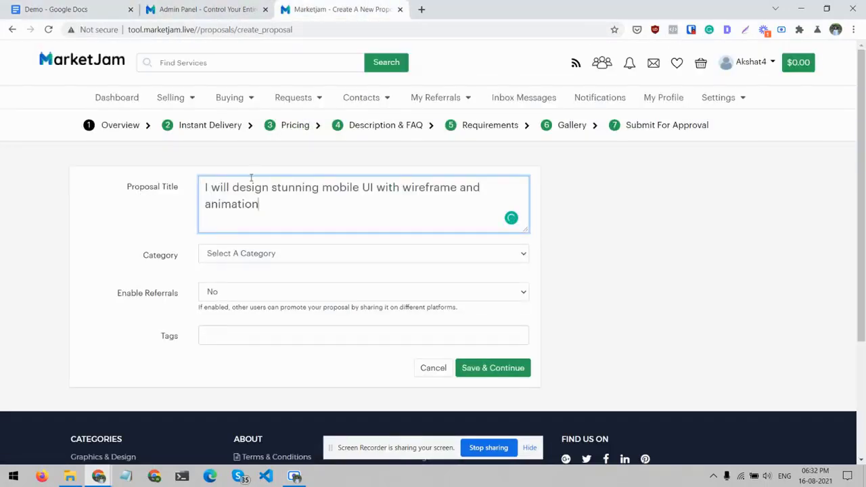
- Set the proposal's category to Graphics & Design with the sub category Web & Mobile Design
left_click(267, 253)
left_click(266, 280)
left_click(266, 281)
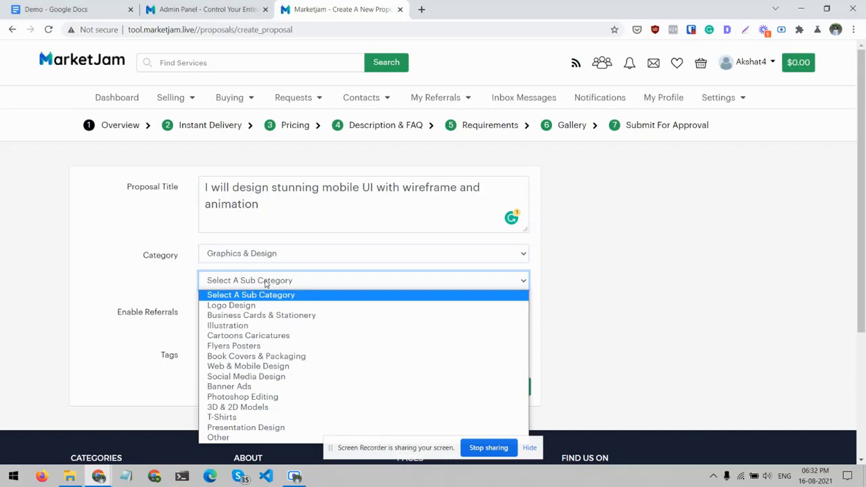
left_click(264, 366)
- Set Enable Referrals to Yes to show the Proposal Commission field, and set it back to No
scroll(174, 299, "down", 1)
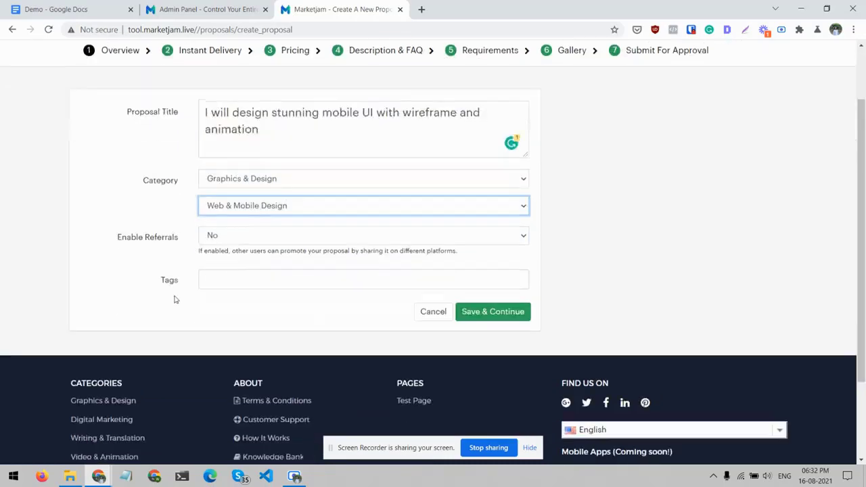
left_click(261, 241)
left_click(259, 247)
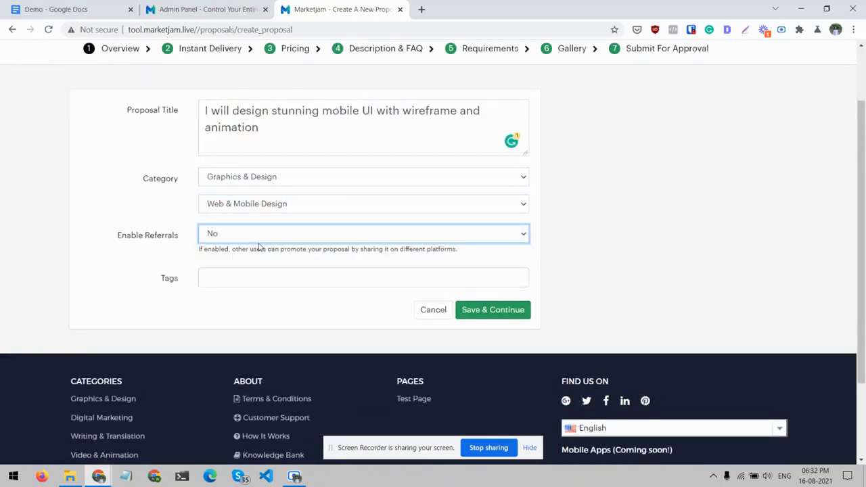
left_click(268, 240)
left_click(262, 258)
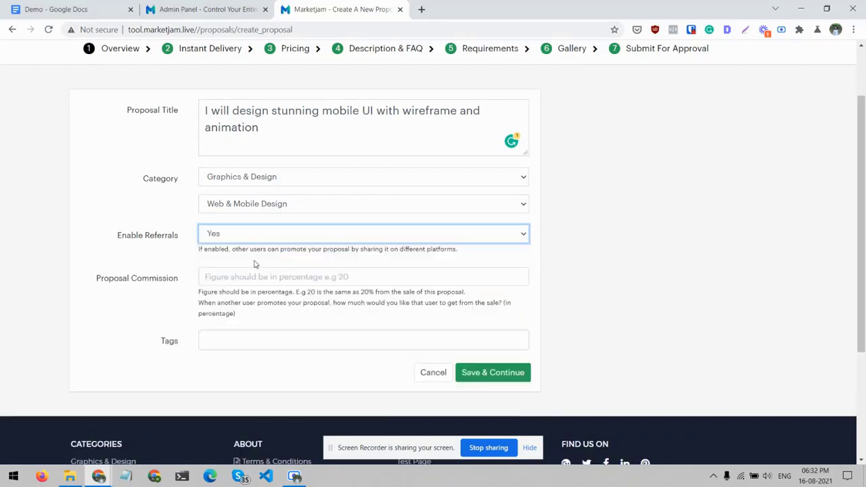
scroll(173, 262, "down", 1)
left_click(226, 248)
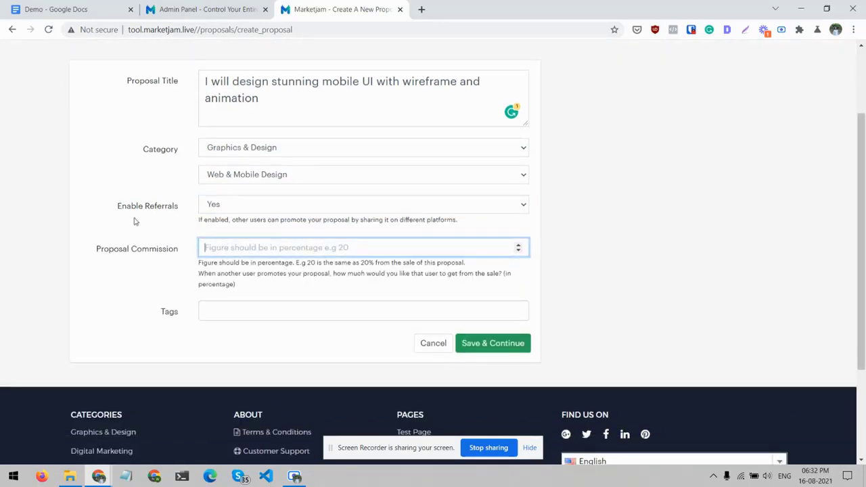
left_click(274, 203)
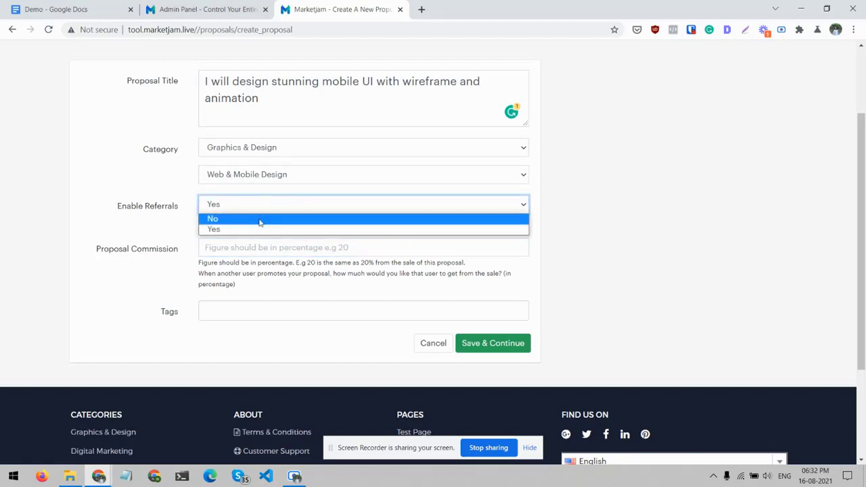
left_click(260, 219)
left_click(143, 236)
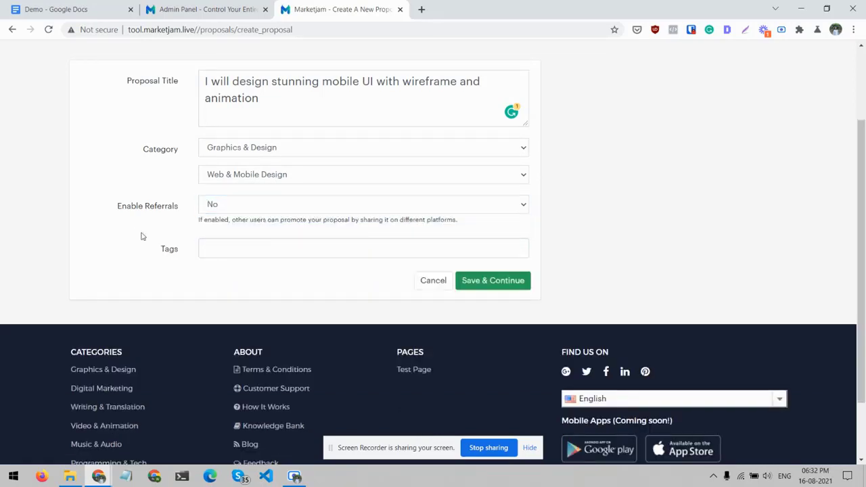
- Try to save the proposal overview, add the tag ui/ux, and try saving again
scroll(217, 253, "up", 1)
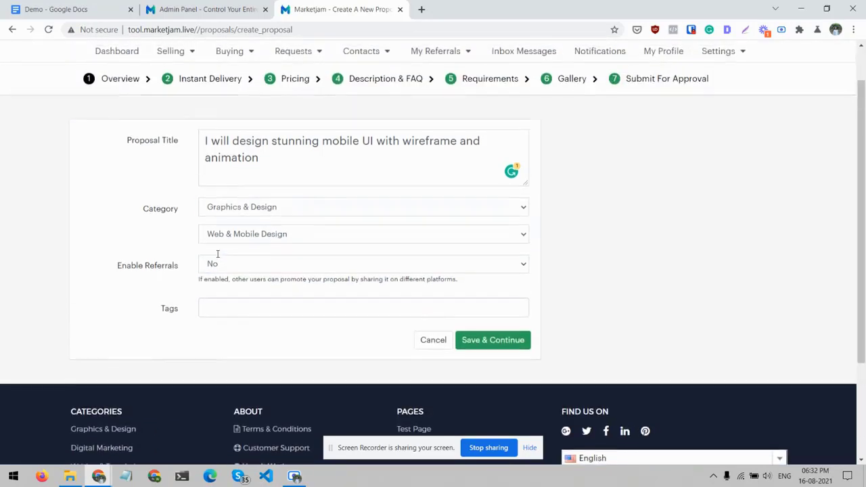
left_click(485, 341)
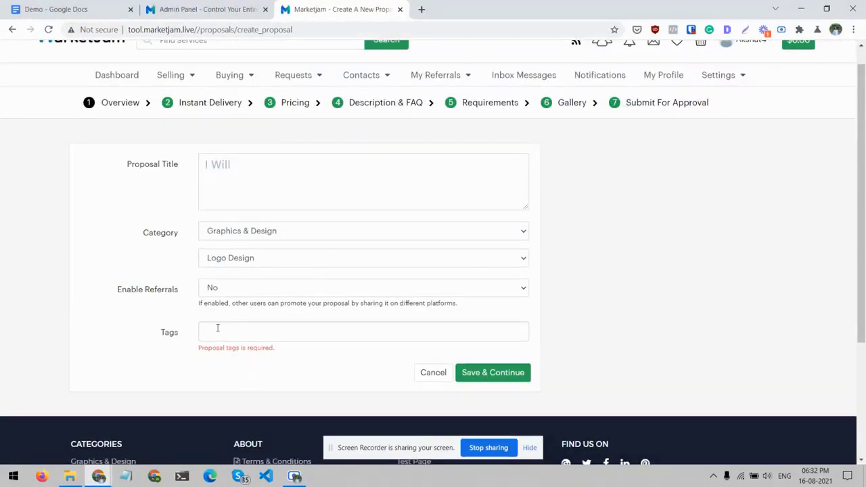
key("BackSpace")
left_click(469, 372)
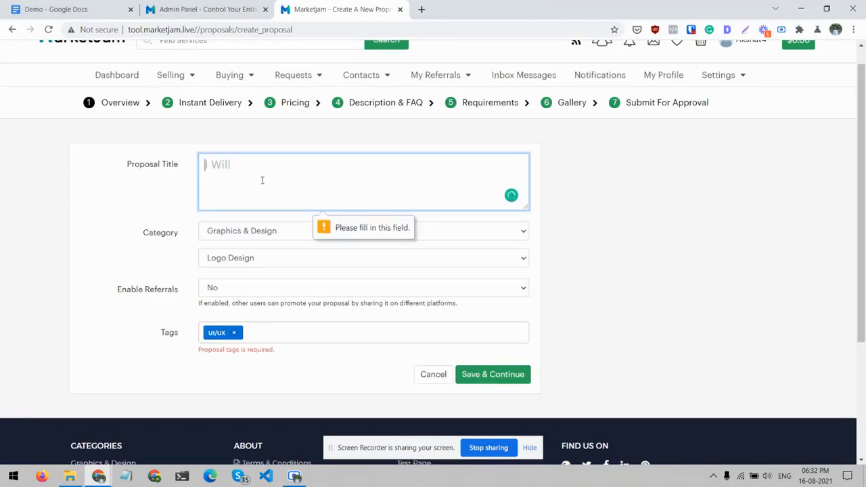
- Re-enter the proposal title "I will design stunning mobile UI with wireframe and animation" and save the overview to continue to Instant Delivery
left_click(67, 10)
left_click(390, 5)
key("ctrl+v")
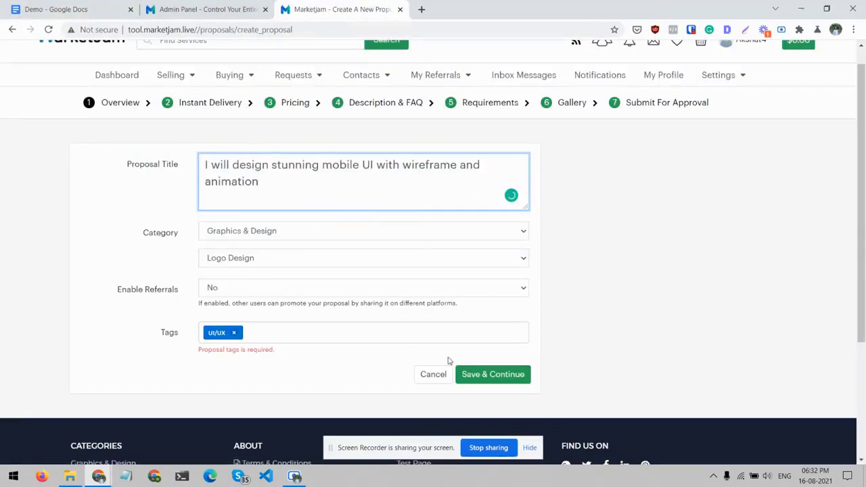
left_click(466, 374)
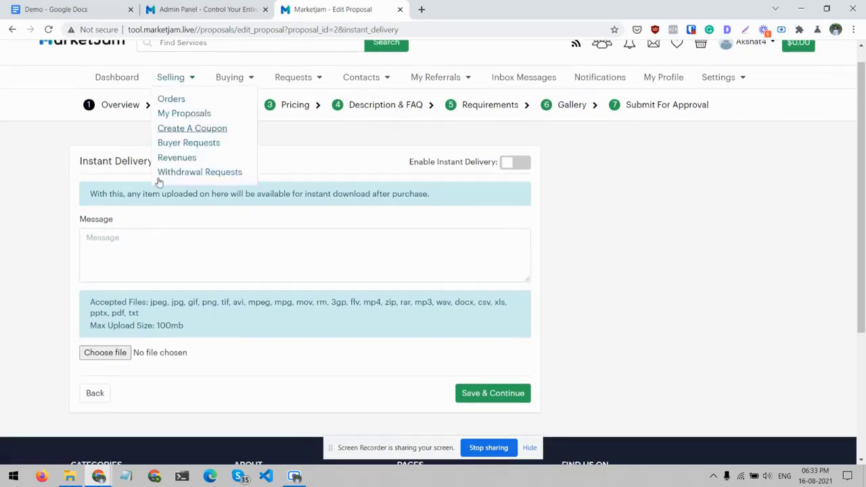
- Copy the body text from "Hi," to "Thanks!" in the Demo document into the Instant Delivery message, and save to continue to Pricing
left_click(144, 257)
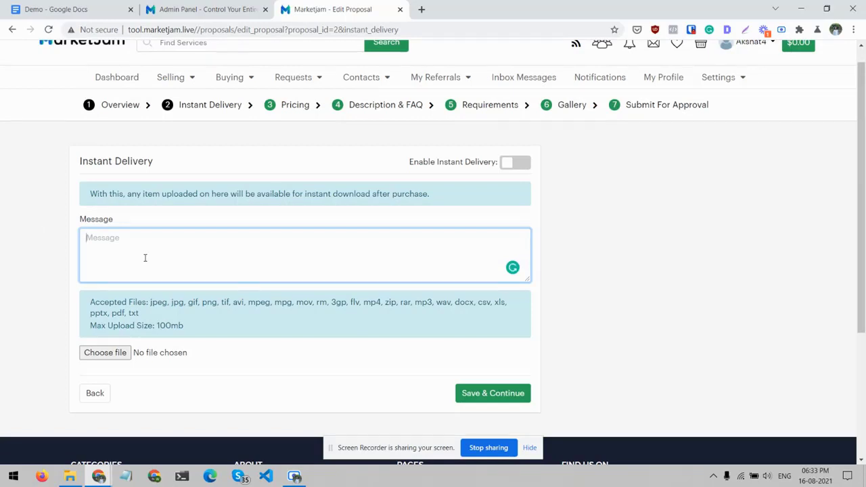
key("ctrl+1")
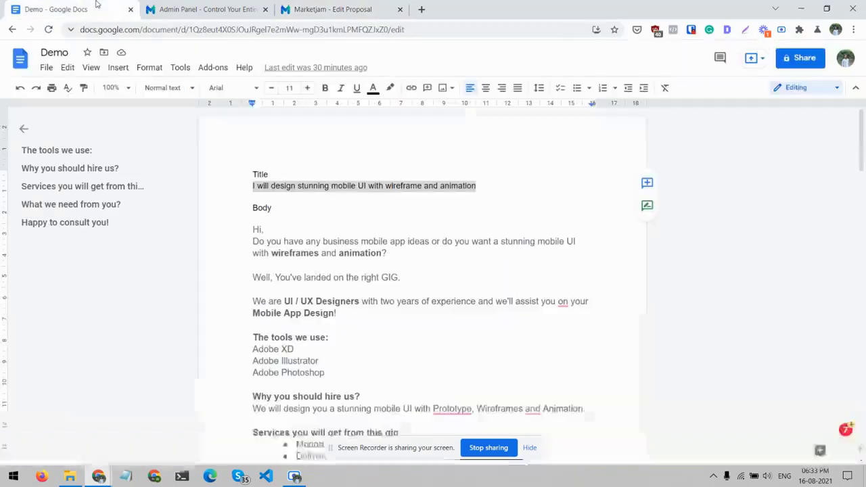
left_click_drag(254, 230, 303, 410)
scroll(303, 410, "down", 3)
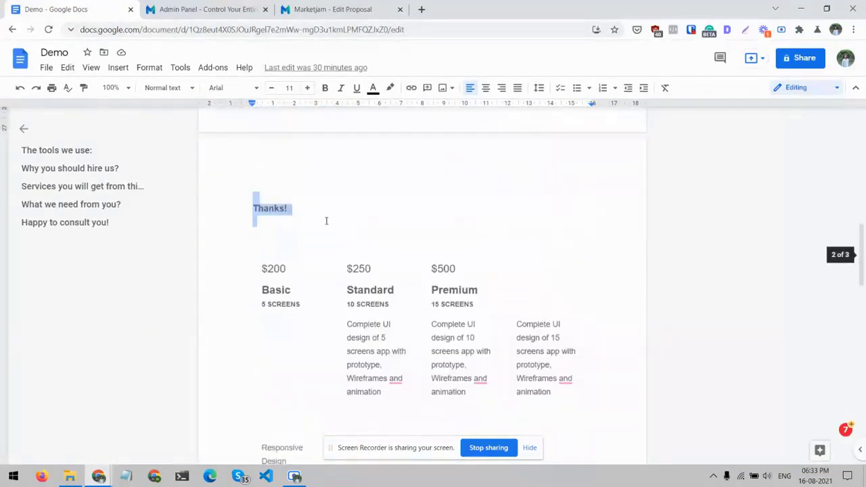
left_click(301, 8)
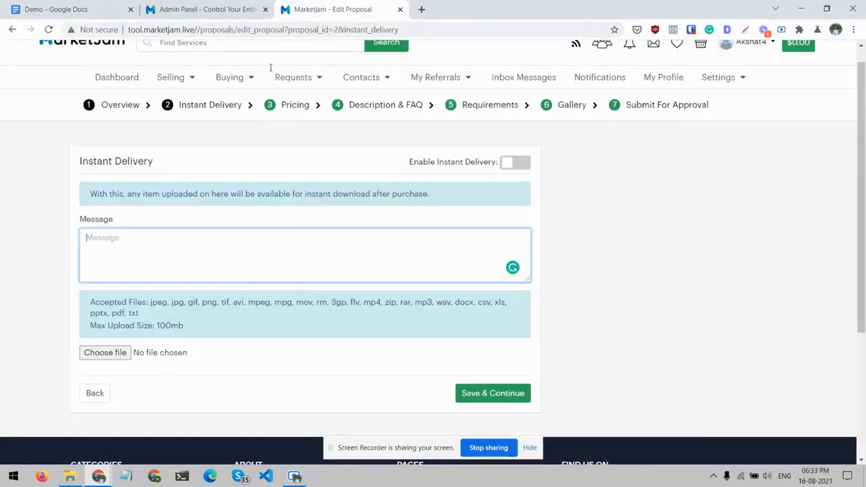
key("ctrl+v")
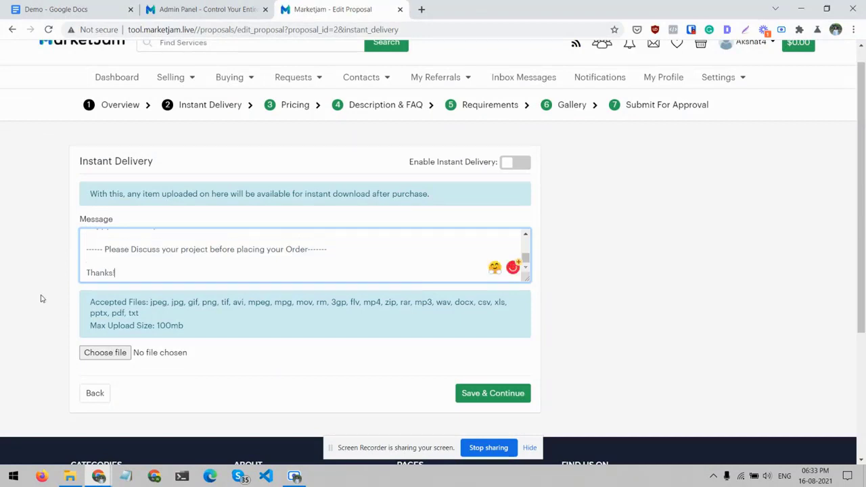
left_click(518, 392)
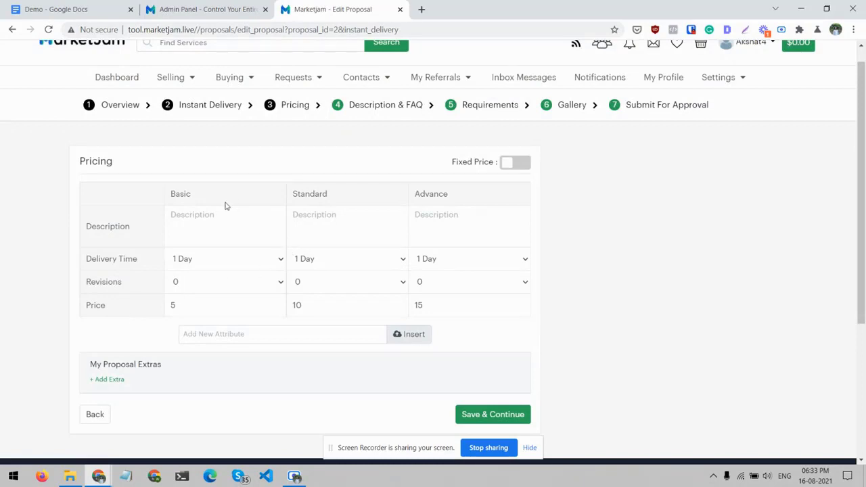
- Turn on Fixed Price to show the single proposal price field, and switch back to package pricing
left_click(514, 162)
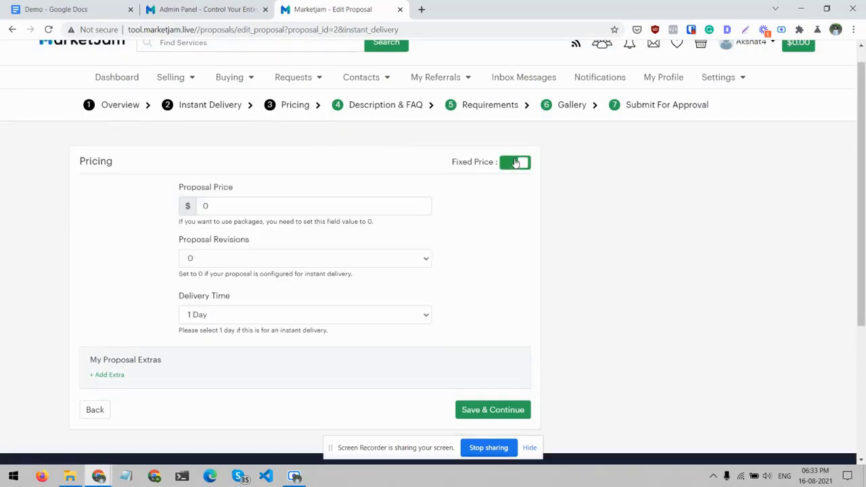
left_click(209, 207)
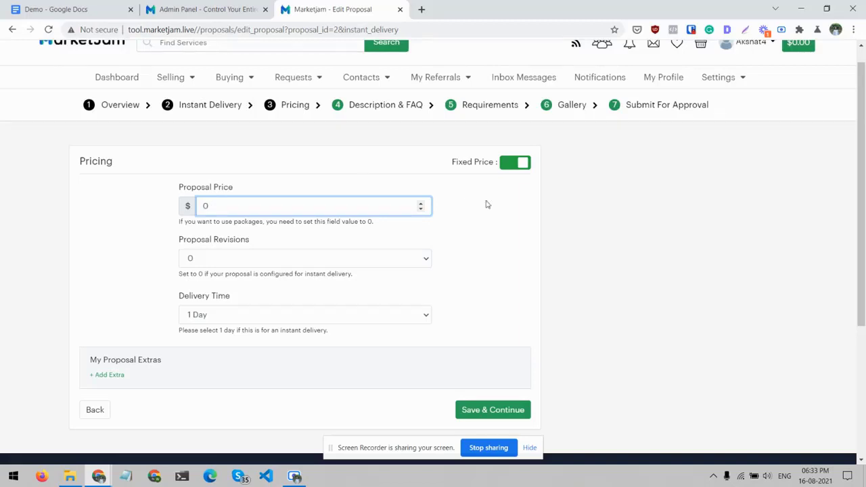
left_click(515, 166)
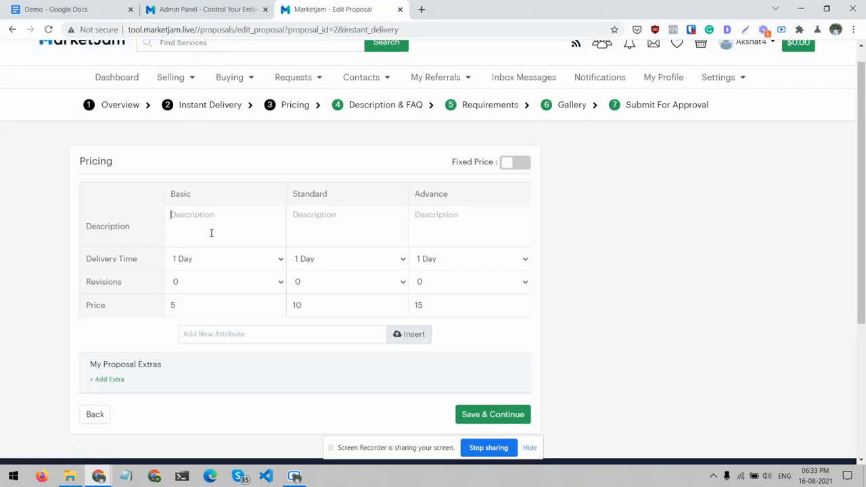
- Copy "5 SCREENS" from the Demo document's Basic package into the proposal's Basic description
left_click(91, 9)
double_click(288, 268)
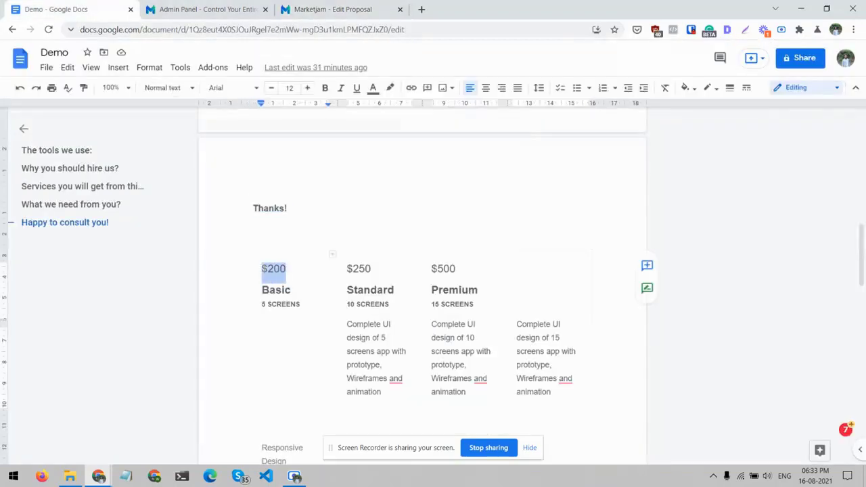
left_click(324, 10)
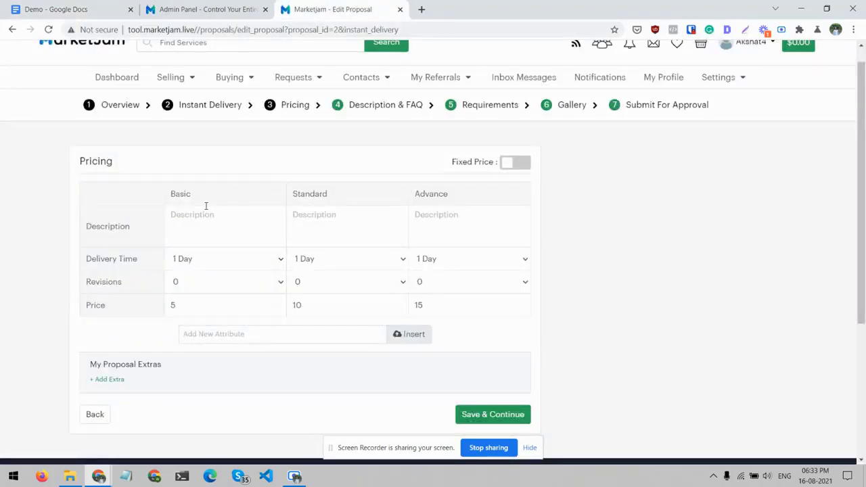
left_click(56, 10)
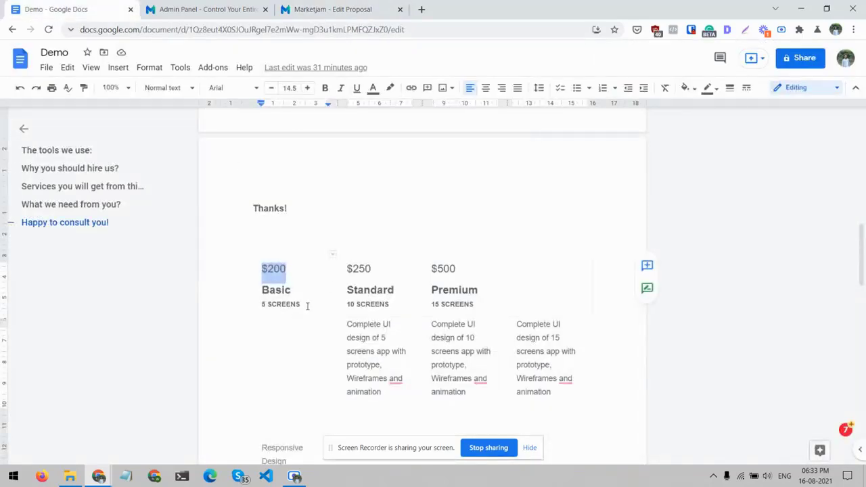
left_click_drag(307, 306, 261, 306)
key("ctrl+c")
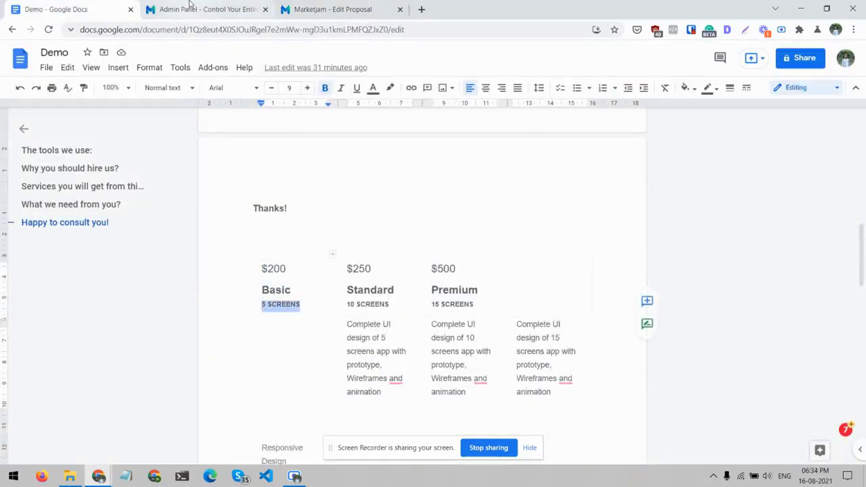
left_click(190, 6)
left_click(312, 6)
key("ctrl+v")
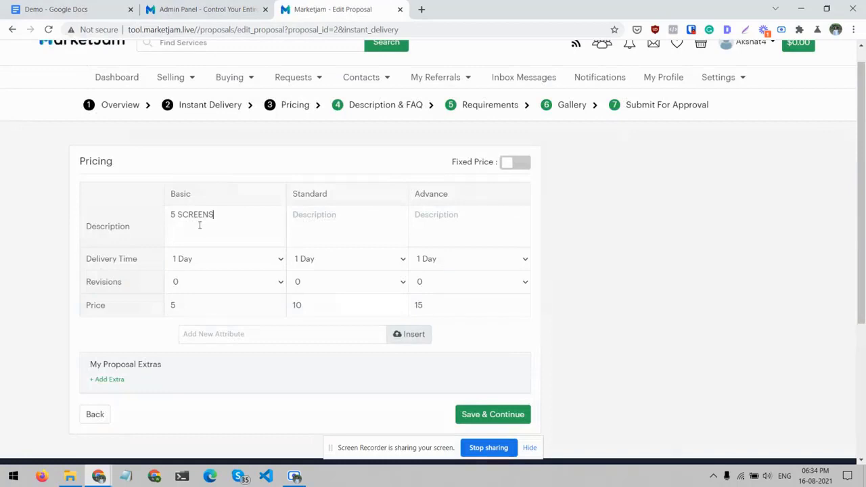
- Copy "10 SCREENS" from the Demo document's Standard package into the proposal's Standard description
left_click(55, 10)
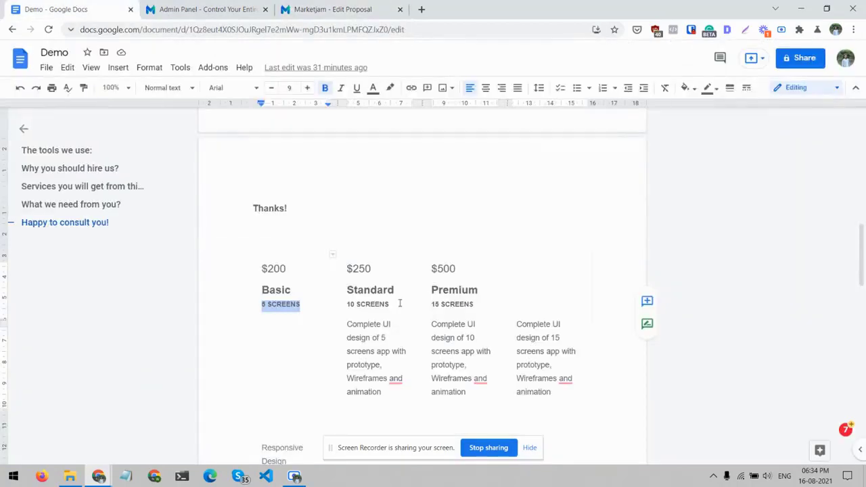
left_click_drag(399, 304, 353, 304)
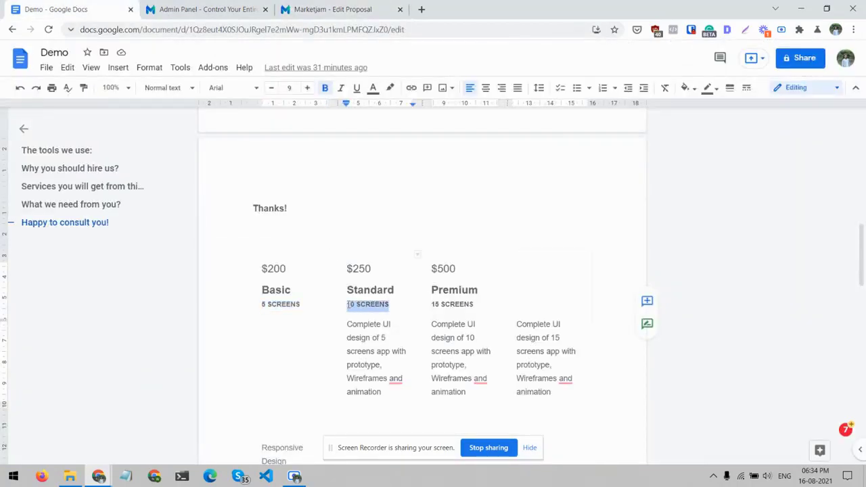
key("ctrl+c")
left_click(332, 9)
key("ctrl+v")
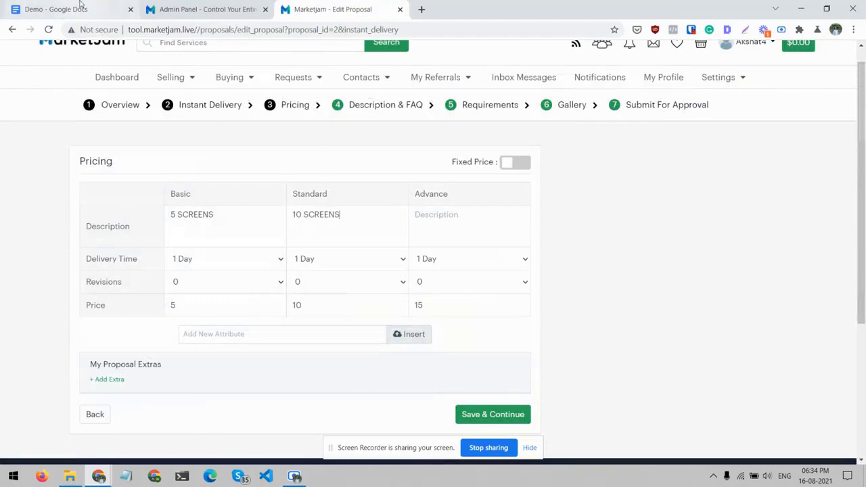
- Copy "15 SCREENS" from the Demo document's Premium package into the proposal's Advance description
left_click(79, 8)
left_click_drag(480, 300, 435, 307)
left_click(446, 304)
key("ctrl+c")
left_click(332, 9)
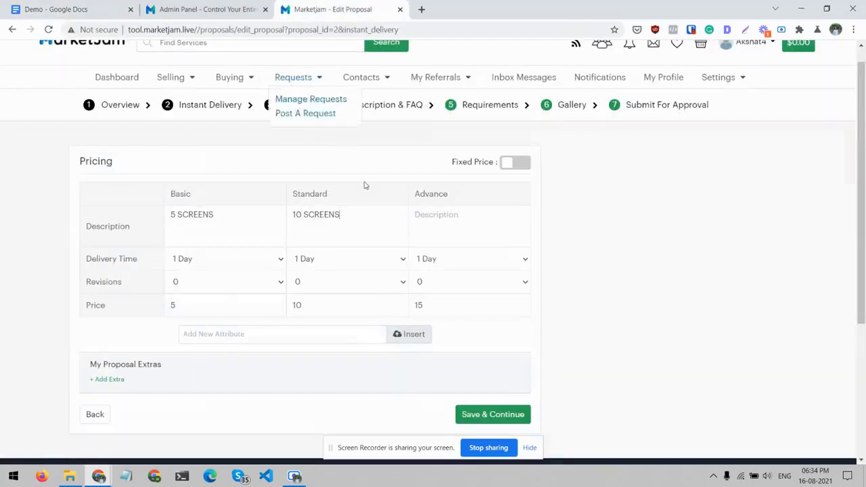
left_click(463, 222)
key("ctrl+v")
- Set the delivery time to 5 Days for Basic, 3 Days for Standard and 3 Days for Advance
left_click(267, 263)
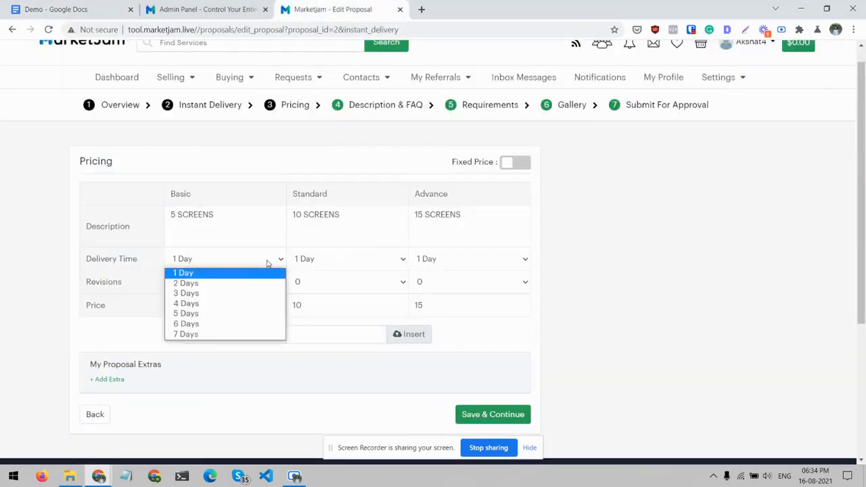
left_click(218, 314)
left_click(118, 5)
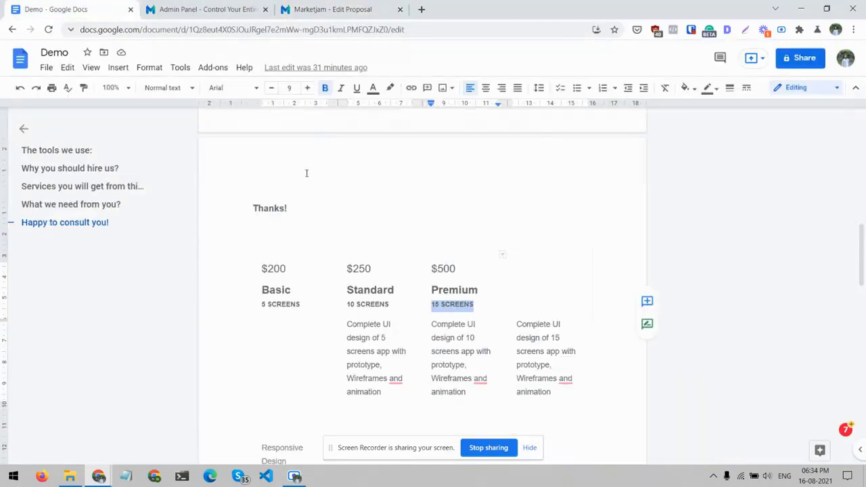
left_click(369, 9)
left_click(316, 264)
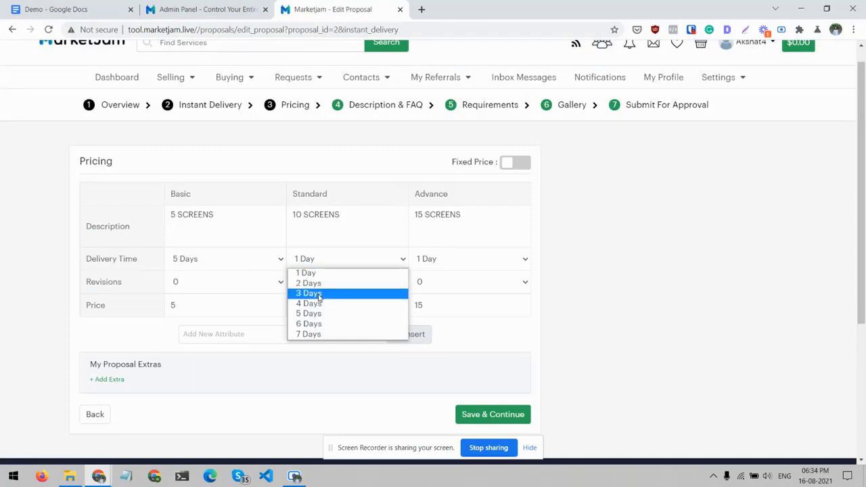
left_click(311, 293)
left_click(442, 258)
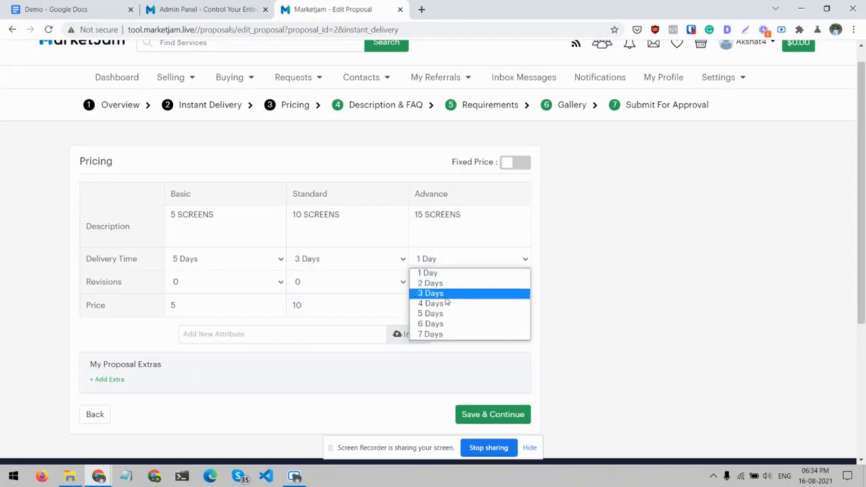
left_click(440, 294)
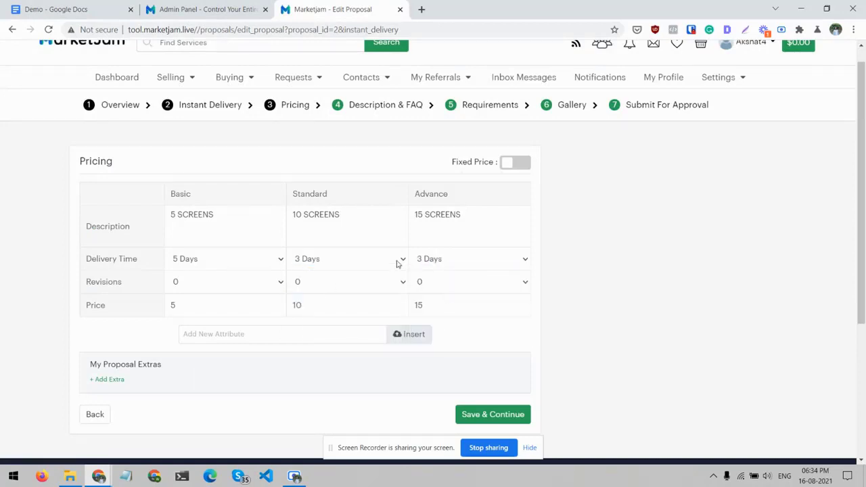
- Set the revisions to 0 for Basic, 3 for Standard and 5 for Advance
left_click(232, 285)
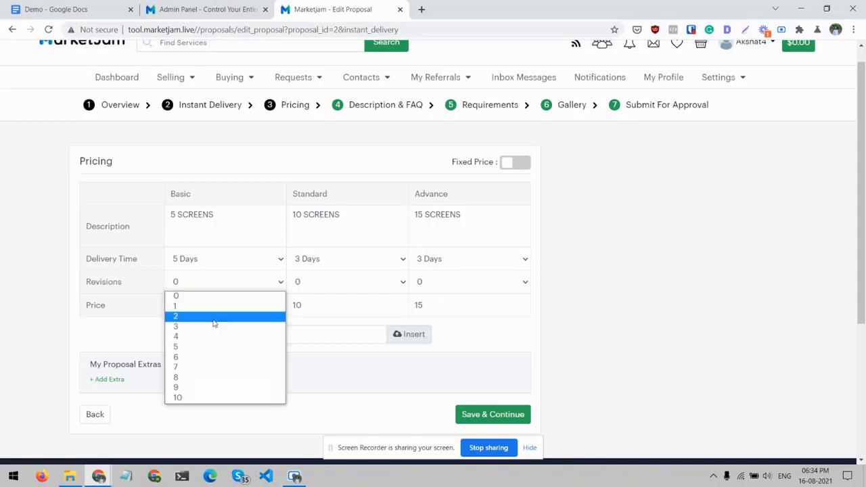
left_click(215, 318)
left_click(229, 287)
left_click(203, 295)
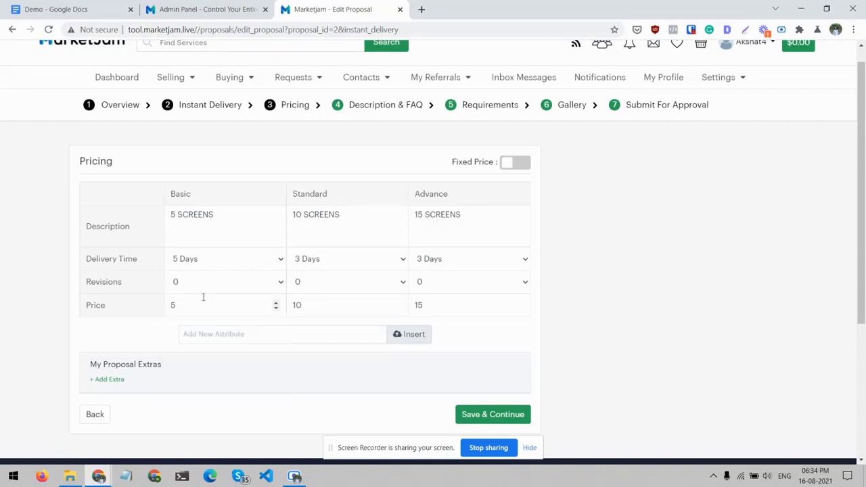
left_click(316, 282)
left_click(315, 330)
left_click(462, 284)
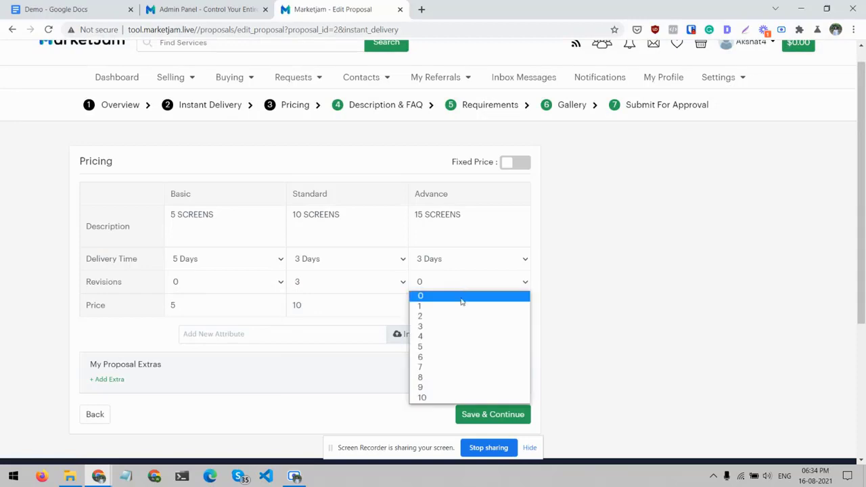
left_click(453, 347)
- Set the package prices to 200 for Basic, 250 for Standard and 500 for Advance
left_click(190, 309)
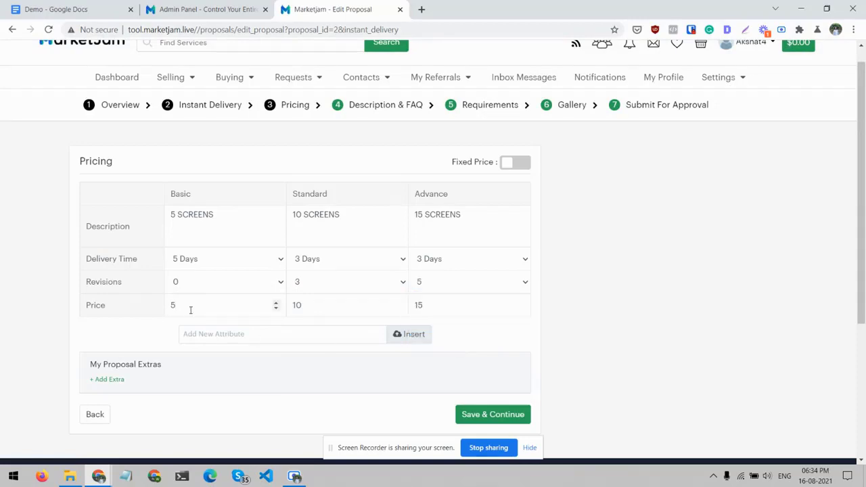
type("0")
type("2")
type("00")
key("Tab")
type("250")
key("Tab")
type("500")
double_click(297, 305)
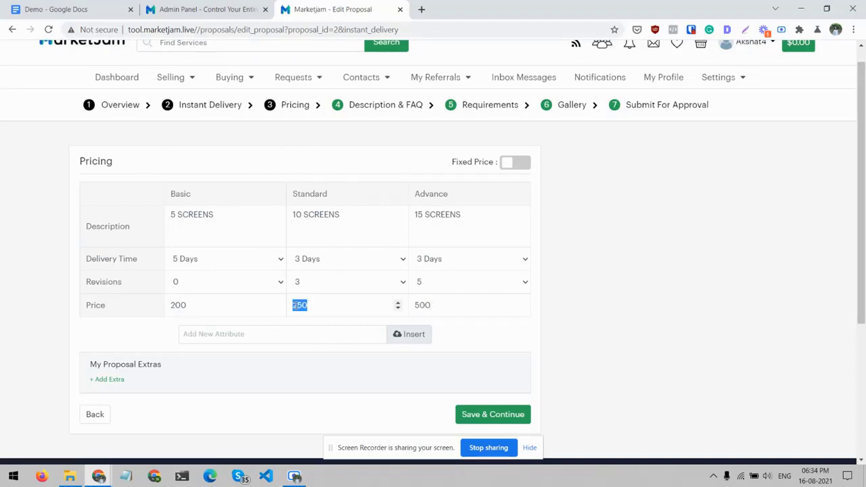
left_click(28, 318)
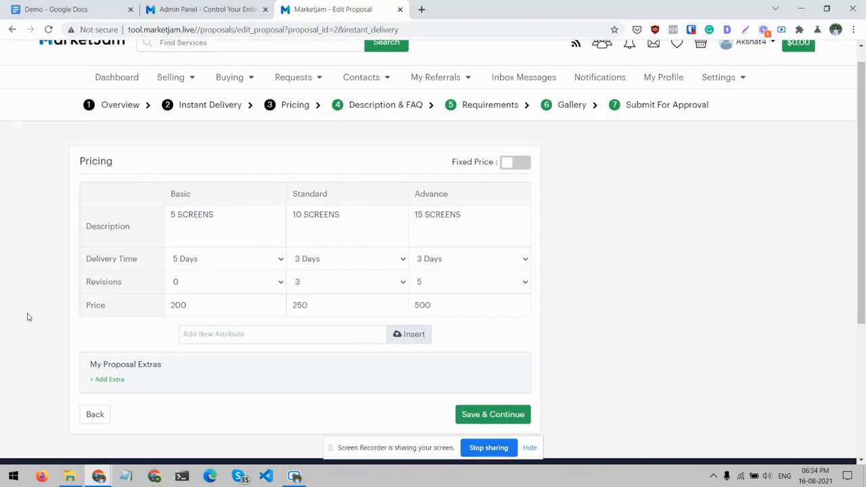
- Look up the package features in the Demo document and insert a new pricing attribute named Responsive Design
left_click(340, 341)
left_click(83, 5)
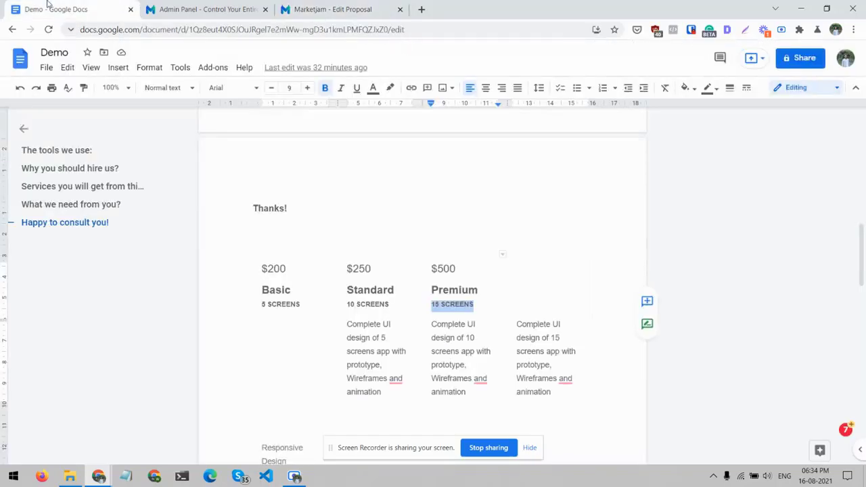
scroll(278, 327, "down", 3)
scroll(283, 319, "down", 1)
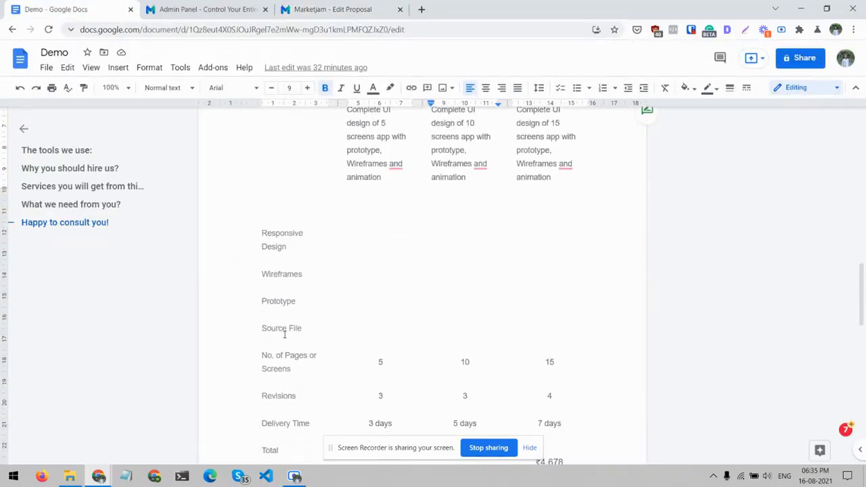
left_click(301, 9)
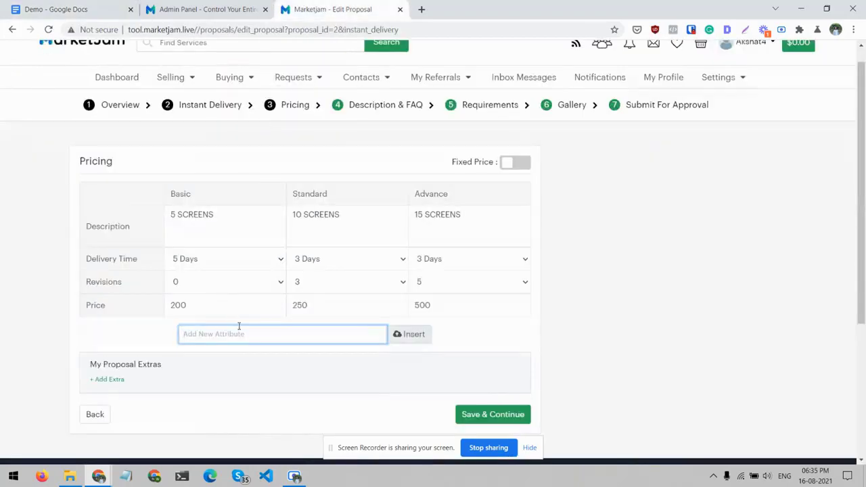
type("Responsive Design")
left_click(425, 340)
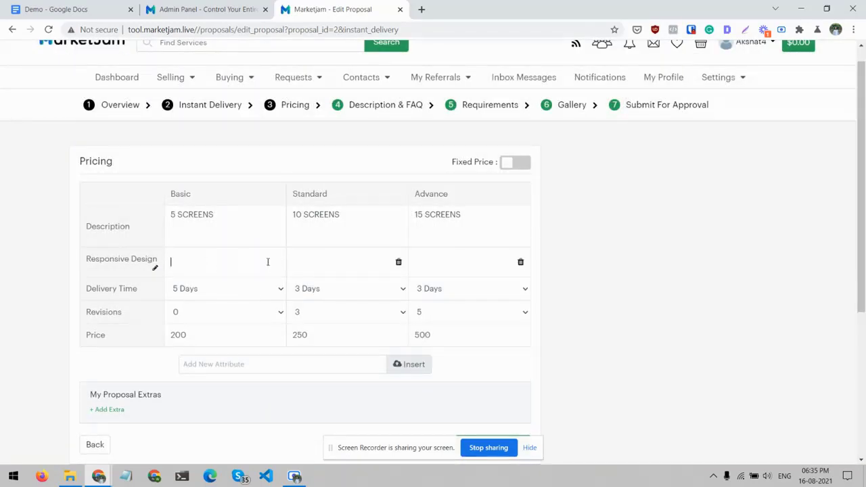
- Fill the Responsive Design attribute with YES for the Basic, Standard and Advance packages
left_click(267, 262)
type("YES")
key("Tab")
type("YES")
key("Tab")
scroll(571, 250, "down", 1)
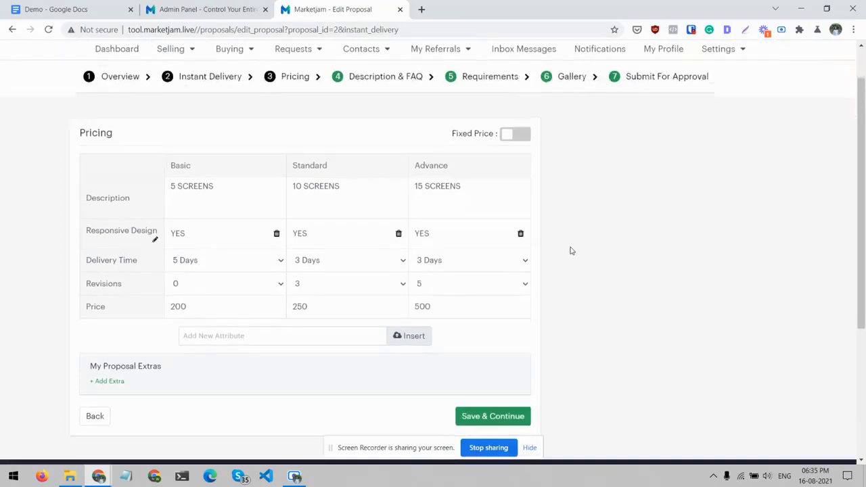
scroll(570, 250, "up", 1)
- Review the remaining package features in the Demo document, and save the pricing to continue to Description & FAQ
left_click(54, 9)
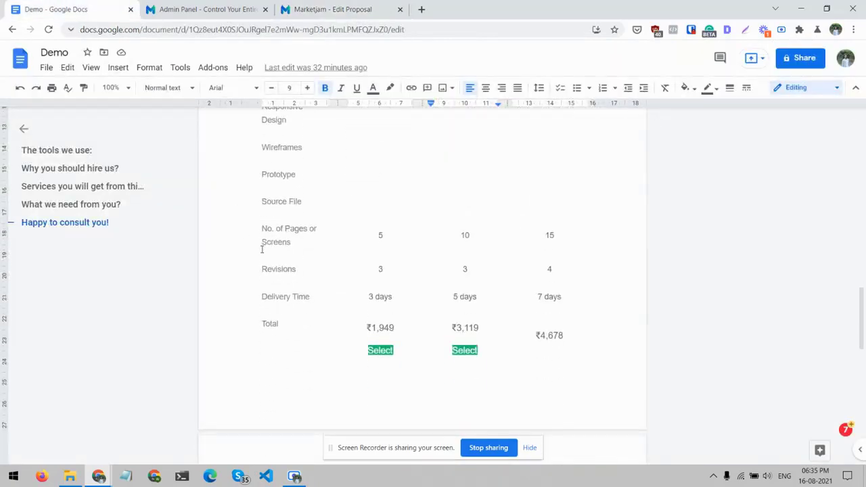
left_click_drag(322, 295, 290, 291)
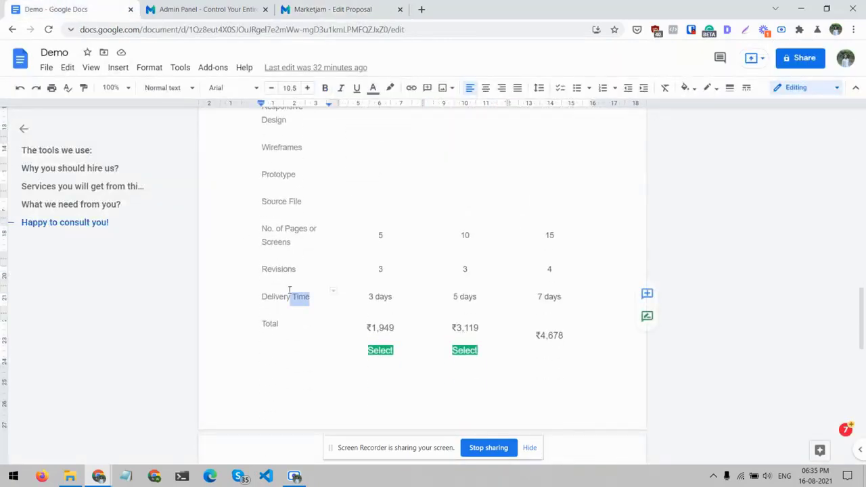
left_click(274, 232)
left_click(269, 188)
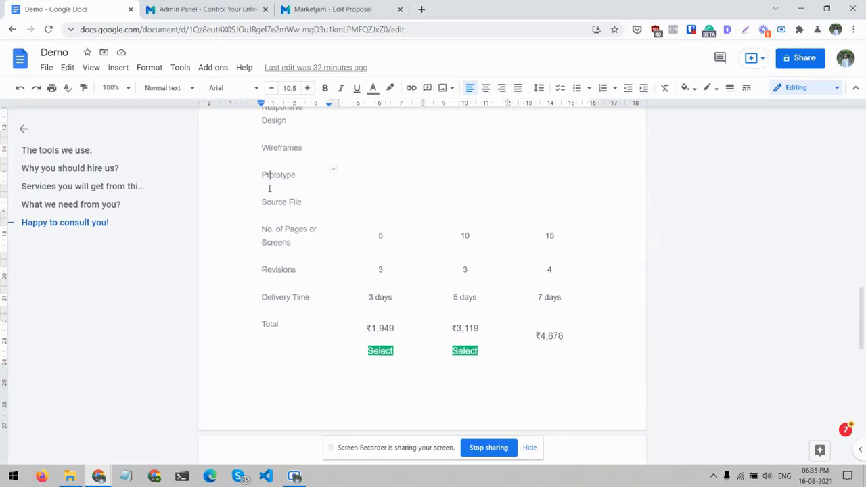
scroll(291, 237, "up", 1)
left_click(350, 6)
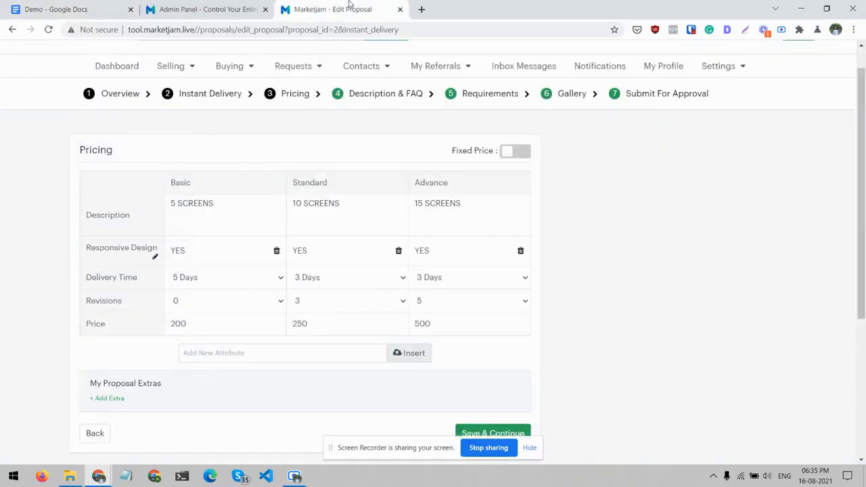
scroll(209, 315, "down", 1)
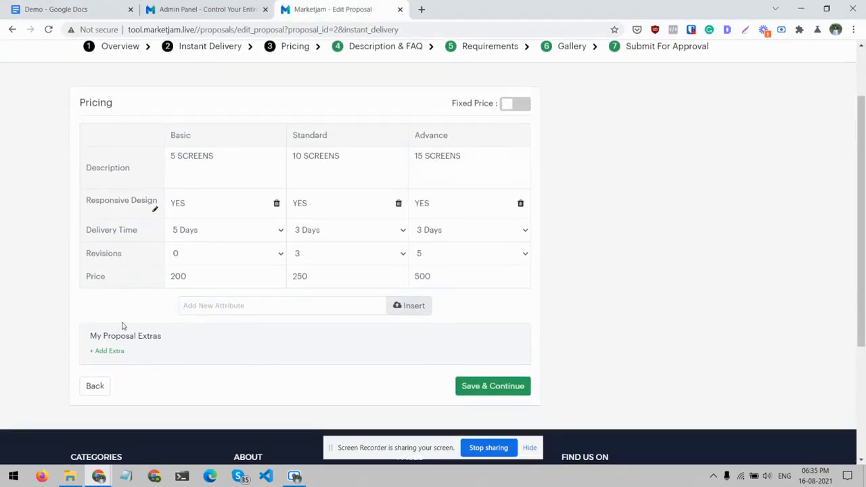
left_click(469, 391)
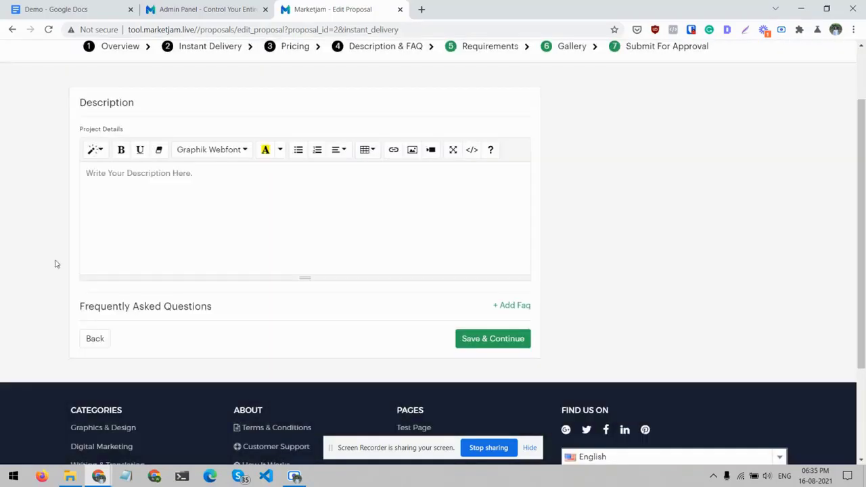
- Copy the Demo document's body text through "Thanks!" into the Project Details description, and save to continue to Requirements
left_click(68, 7)
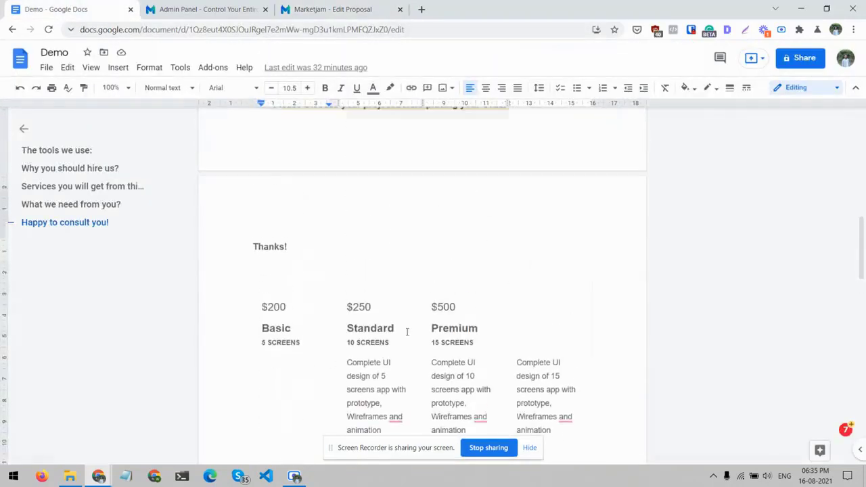
scroll(407, 331, "up", 4)
left_click_drag(291, 461, 253, 147)
left_click(289, 6)
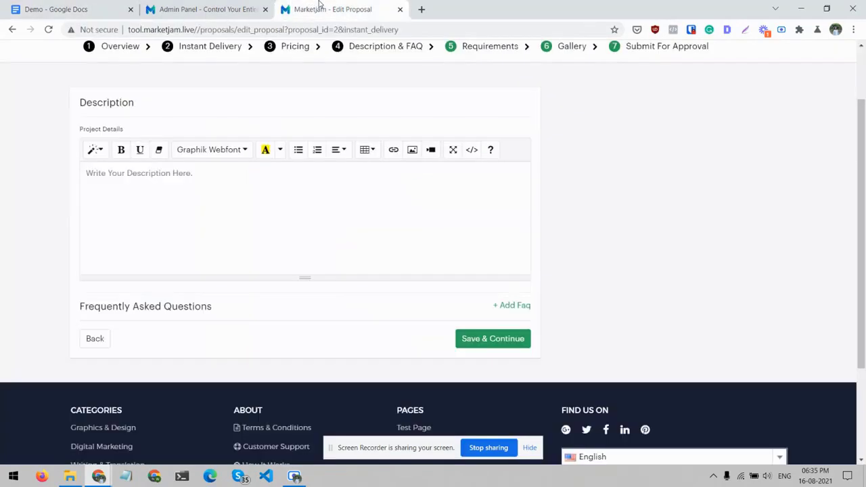
key("ctrl+v")
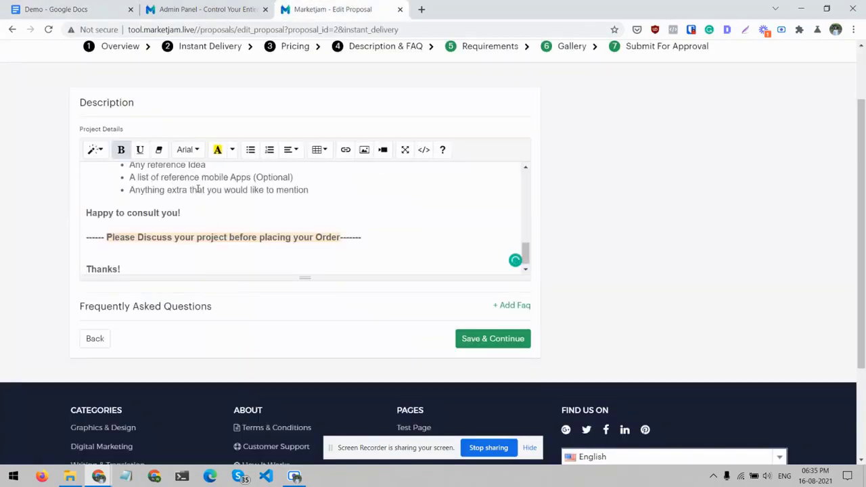
scroll(197, 188, "up", 10)
scroll(198, 188, "up", 3)
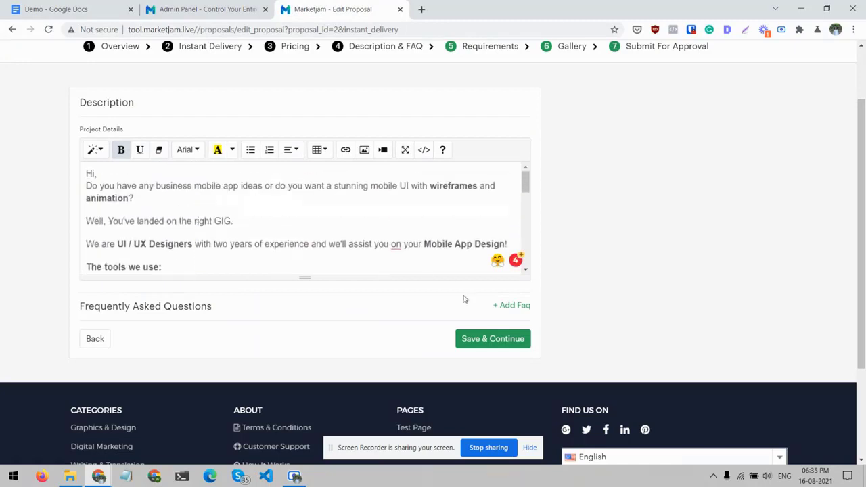
left_click(488, 339)
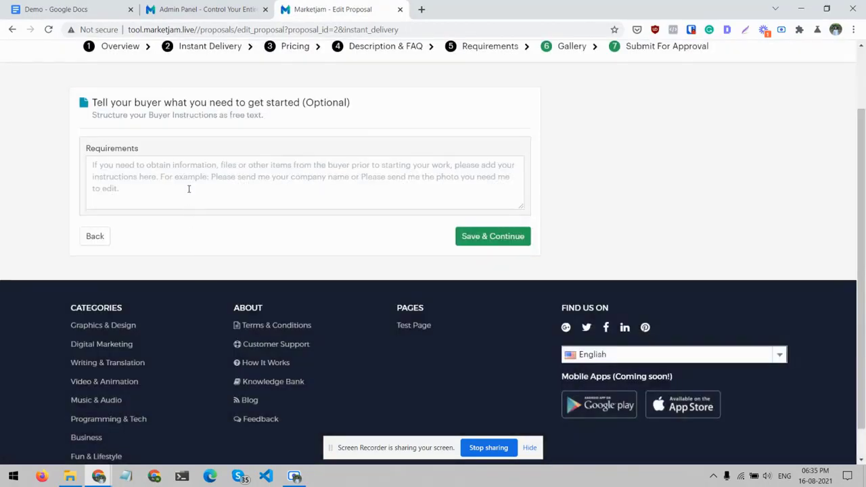
- Enter "Please discuss before buying" as the buyer requirements, and save to continue to Gallery
left_click(188, 189)
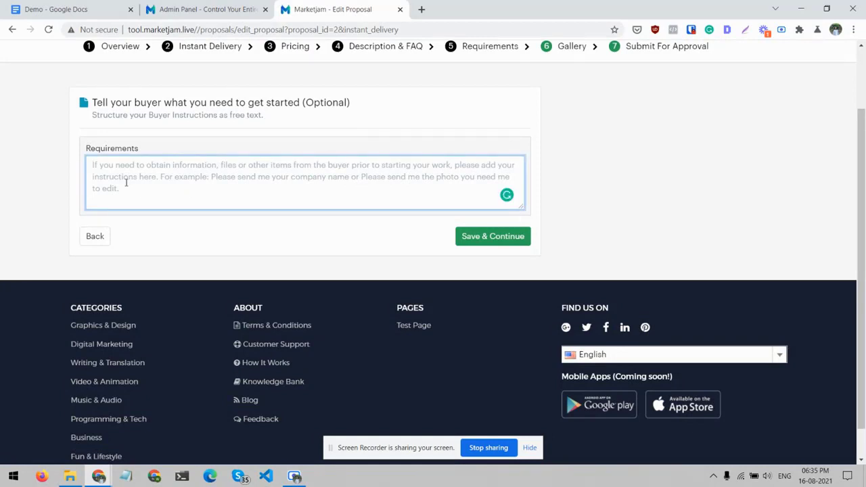
type("O")
key("BackSpace")
type("Please dus")
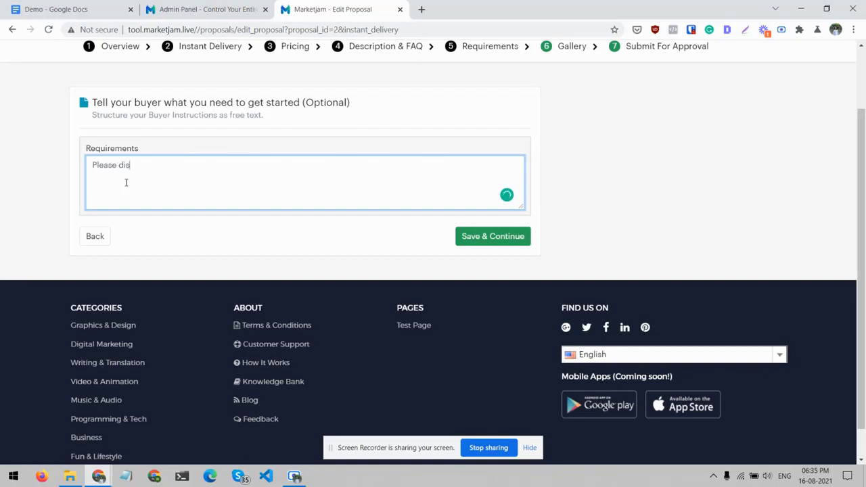
type("cuss before")
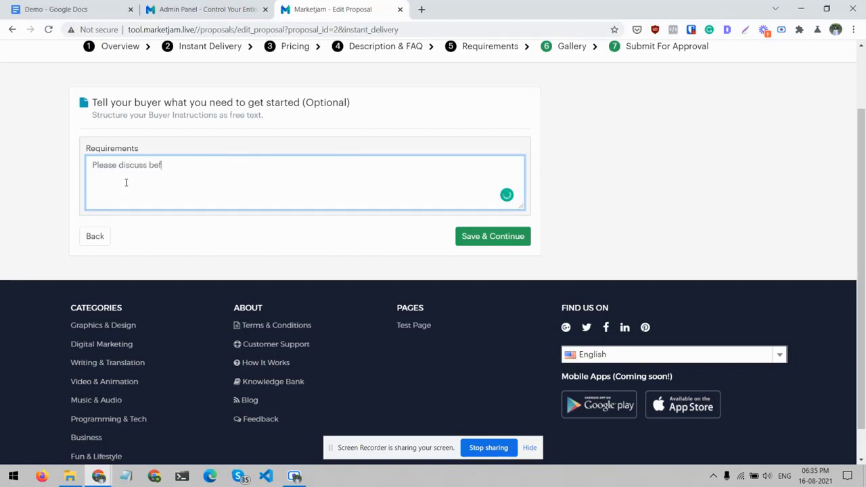
type(" buying")
left_click(472, 240)
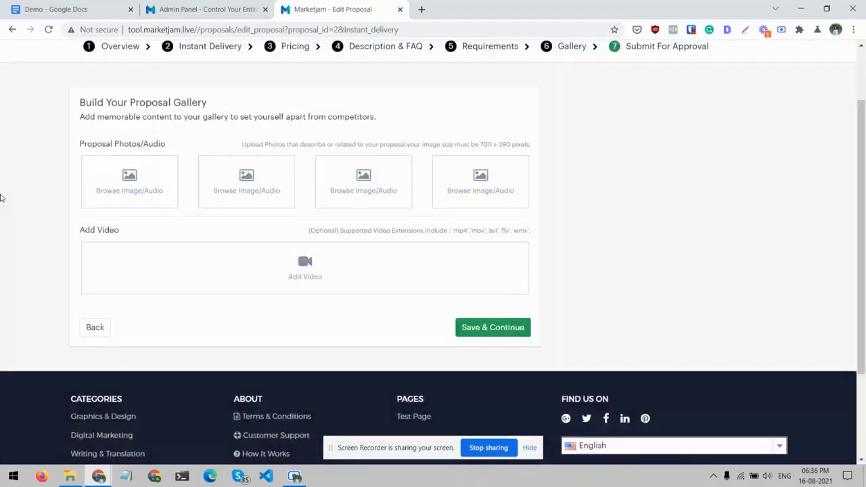
- Add App-mockup.jpg from the Demo folder in Downloads as the first proposal photo, cropped at the minimum zoom
left_click(125, 165)
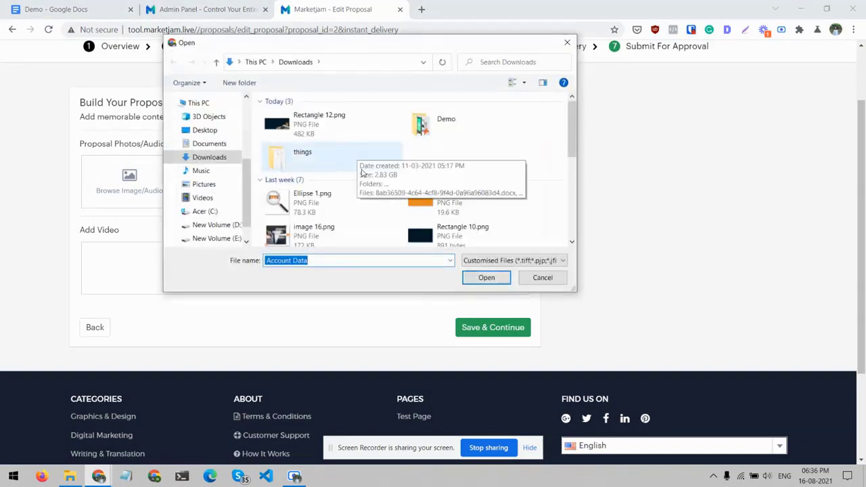
double_click(425, 119)
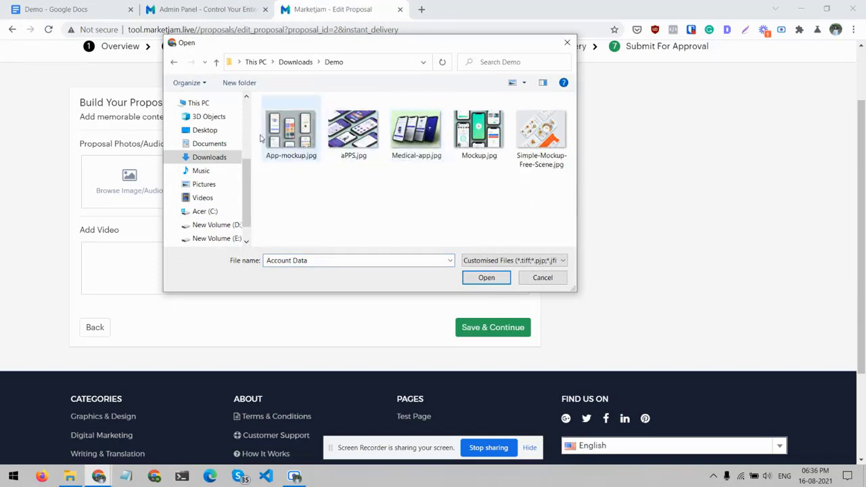
left_click(295, 141)
left_click(486, 279)
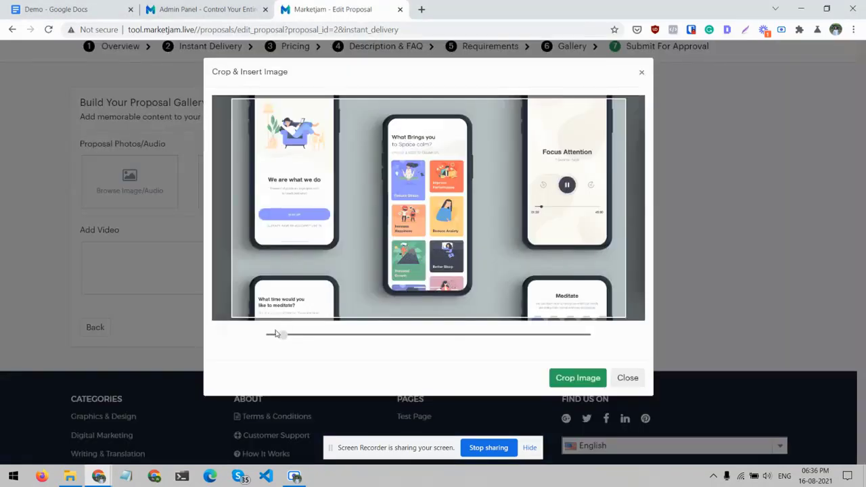
left_click_drag(284, 336, 242, 338)
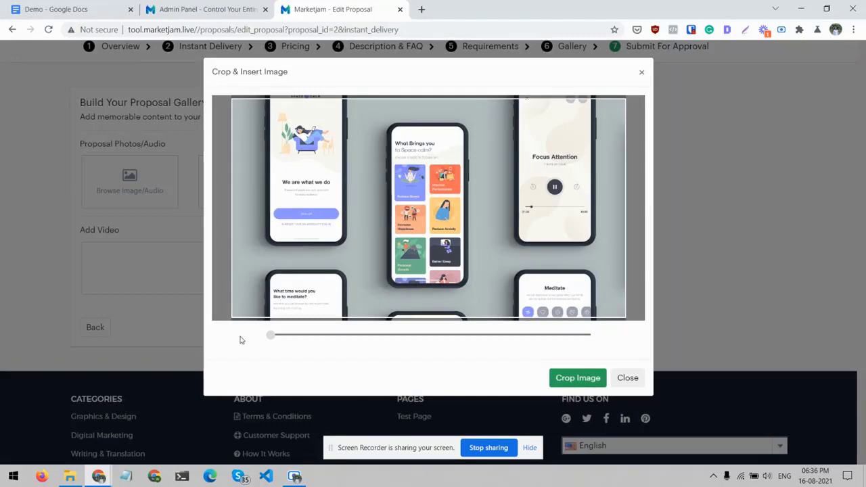
left_click(597, 378)
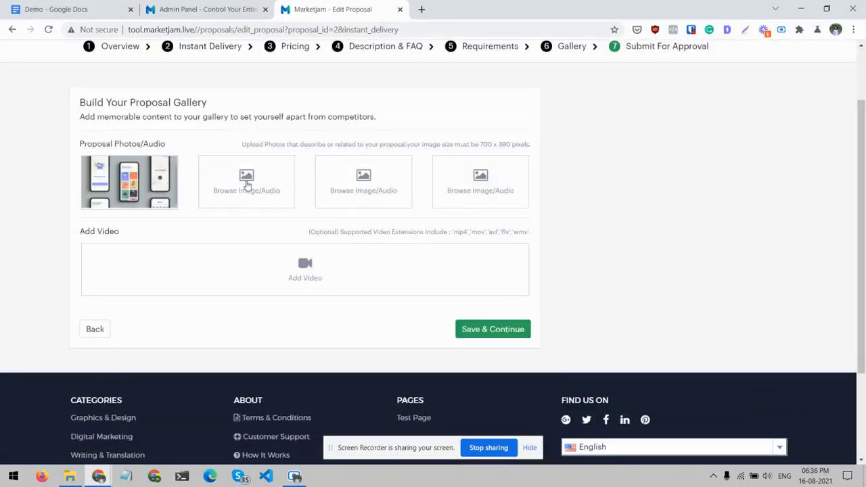
- Add aPPS.jpg as the second proposal photo, zoomed out fully before cropping
left_click(247, 182)
left_click(353, 132)
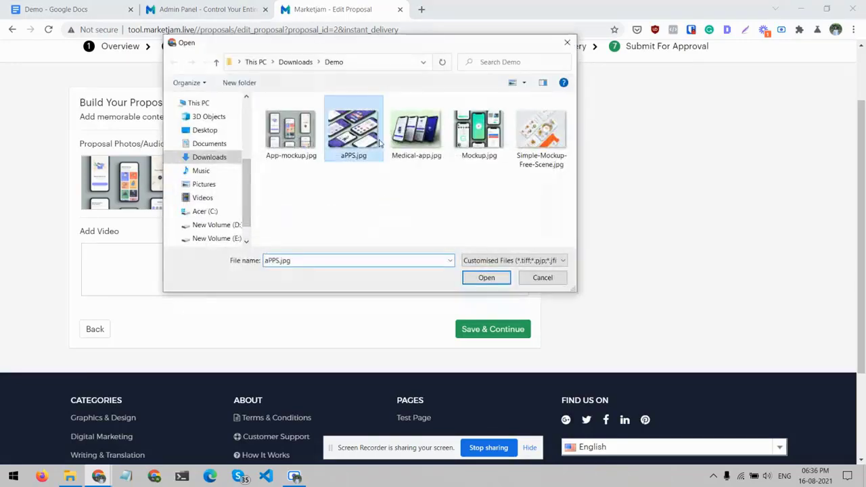
left_click(486, 278)
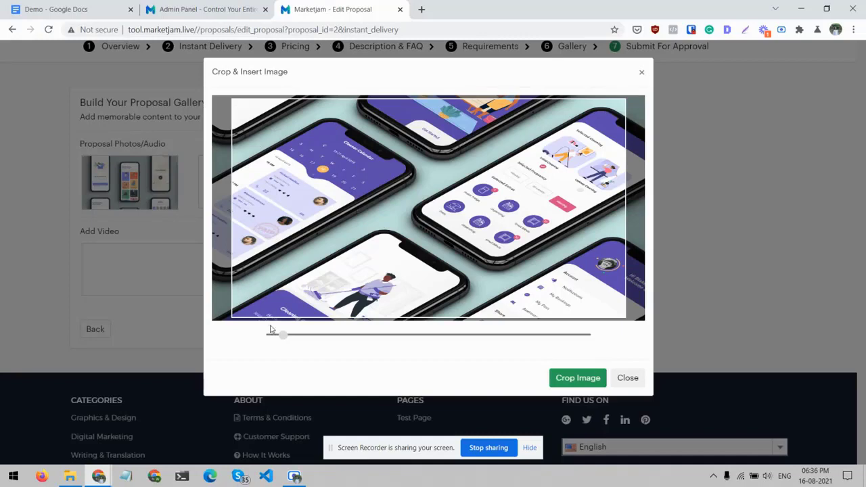
left_click_drag(283, 340, 265, 340)
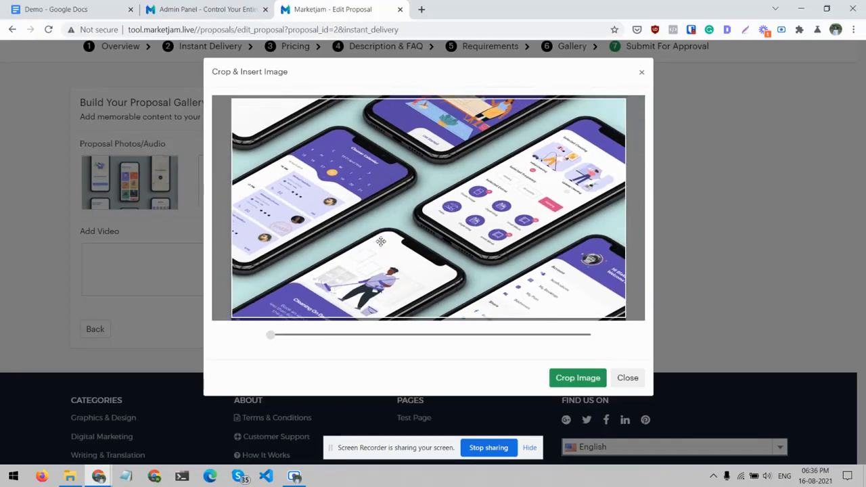
left_click(565, 379)
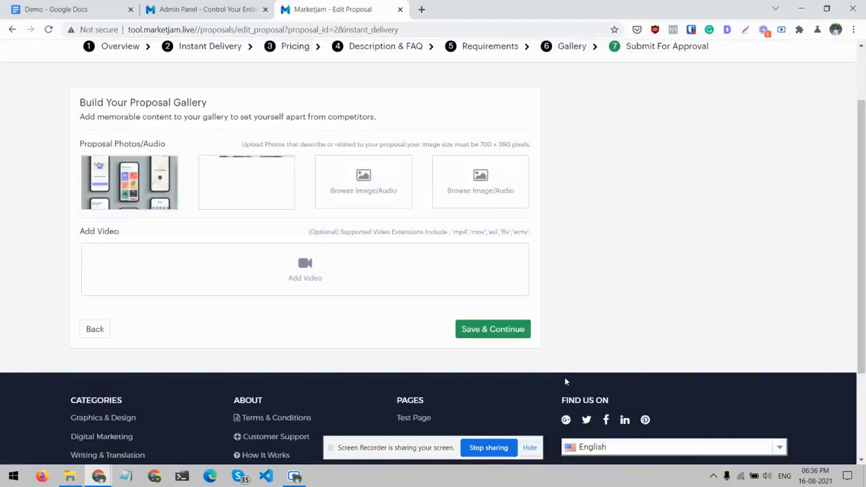
- Add Medical-app.jpg as the third proposal photo, zoomed out fully before cropping
left_click(372, 180)
left_click(410, 144)
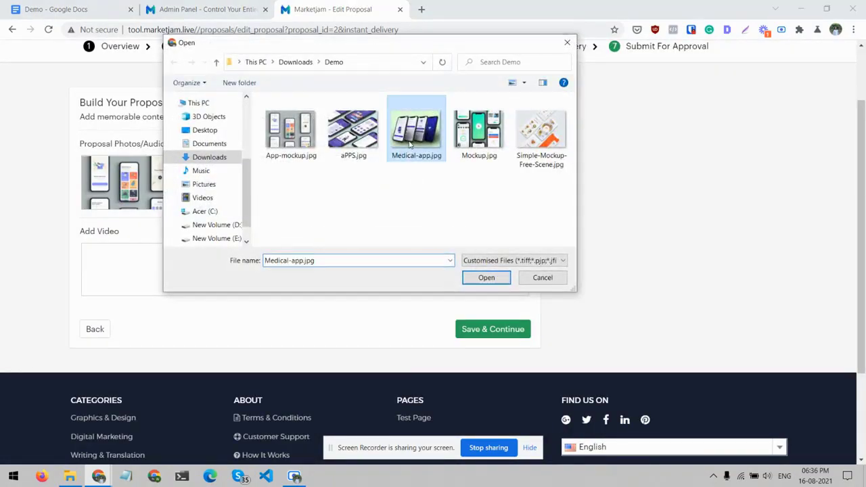
left_click(487, 278)
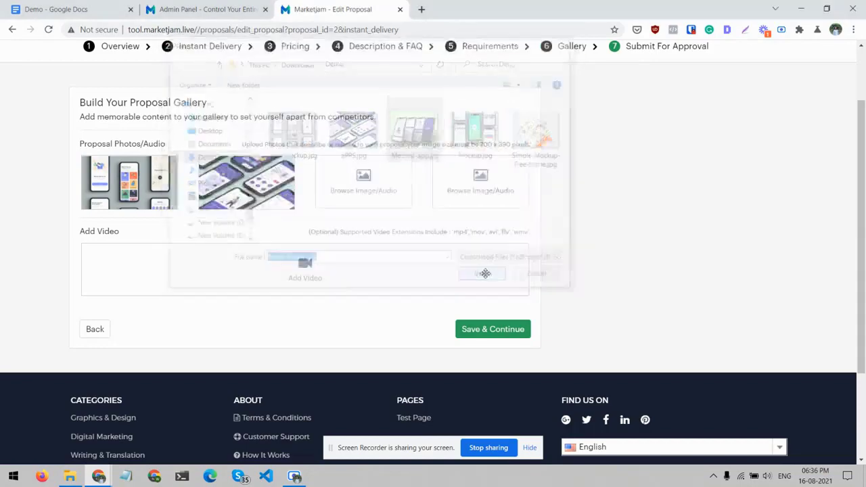
left_click_drag(284, 337, 240, 340)
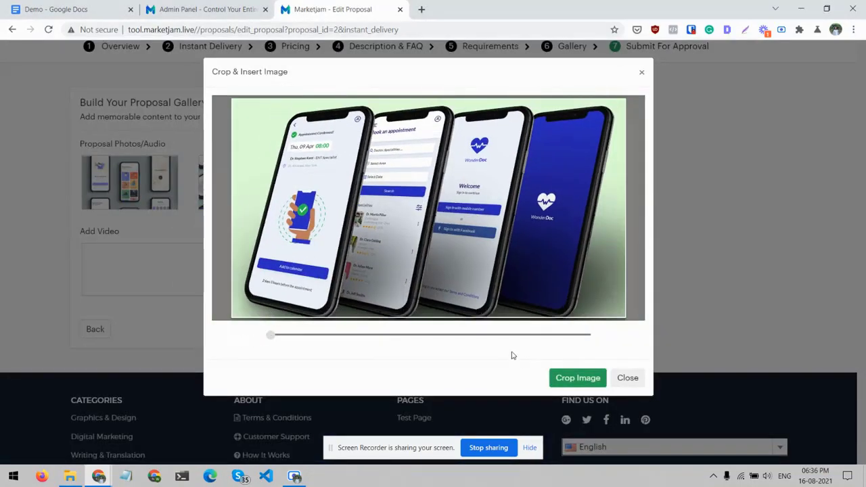
left_click(559, 379)
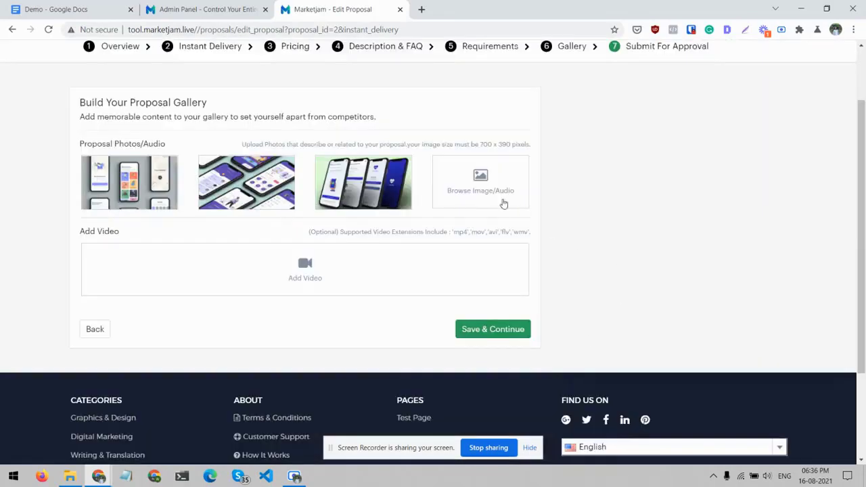
- Add Mockup.jpg as the fourth proposal photo, cropped at the minimum zoom, and save the gallery to continue to Submit For Approval
left_click(474, 190)
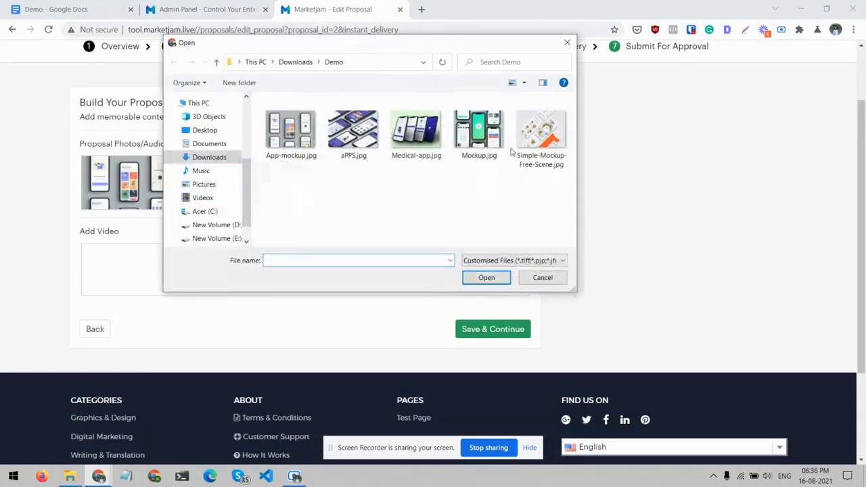
left_click(487, 147)
left_click(482, 278)
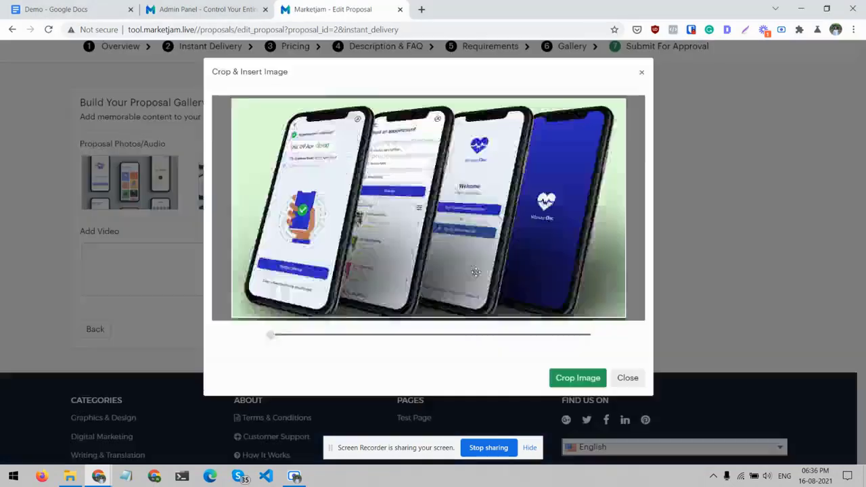
left_click_drag(283, 335, 239, 336)
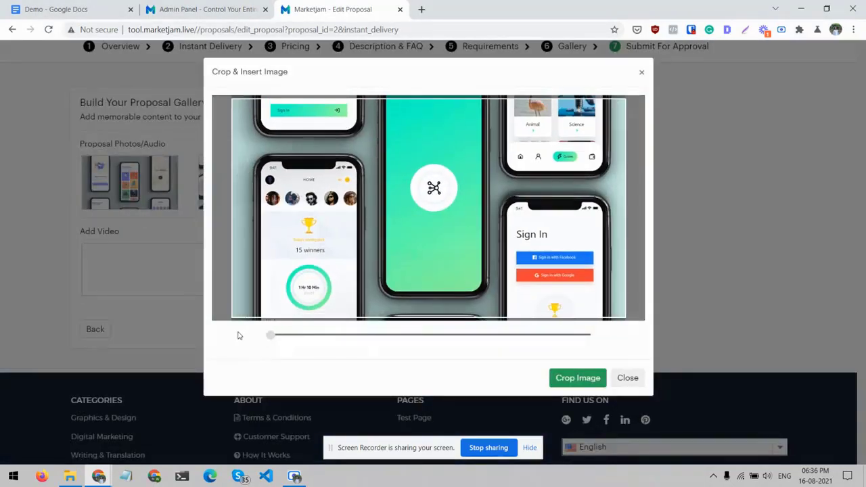
left_click(579, 385)
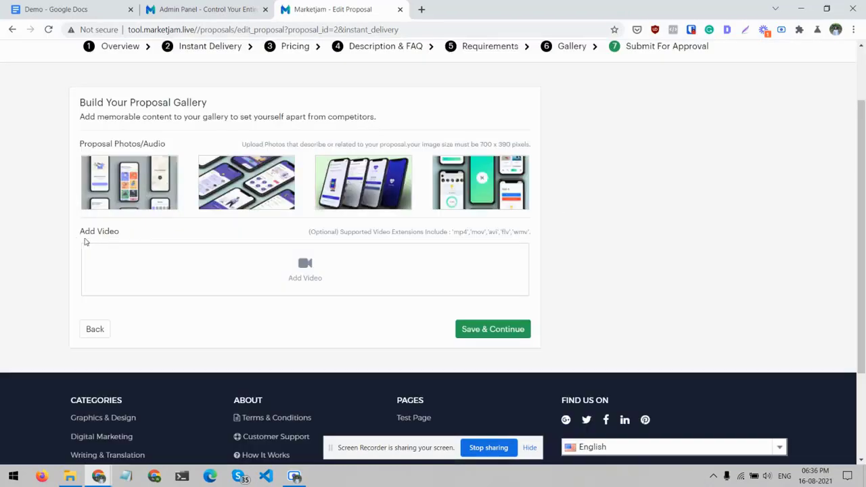
scroll(333, 323, "down", 1)
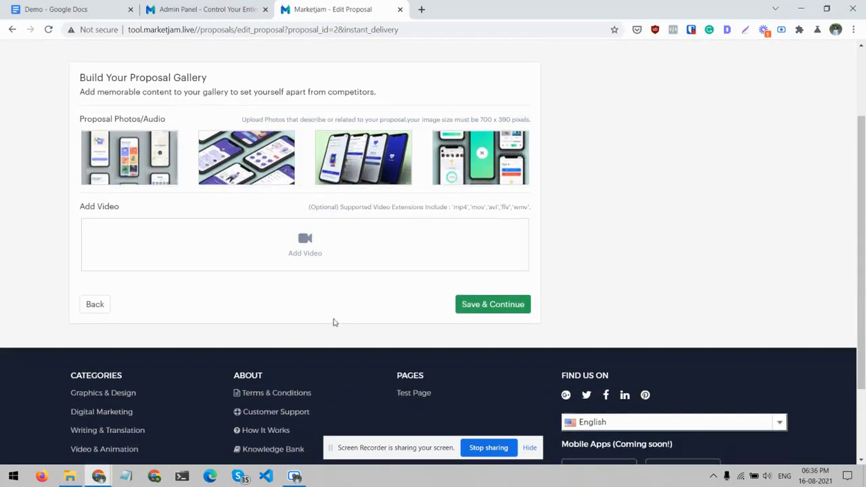
left_click(467, 305)
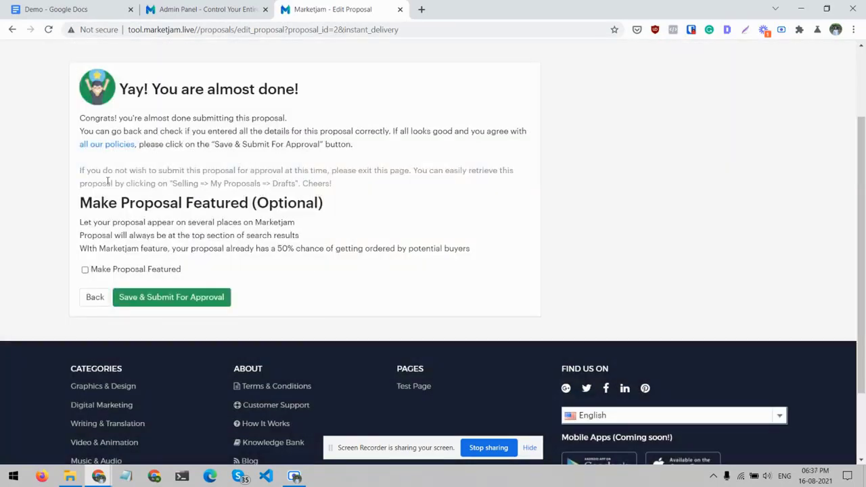
- Check the listing fee for making the proposal featured, and cancel the featured option
left_click(86, 270)
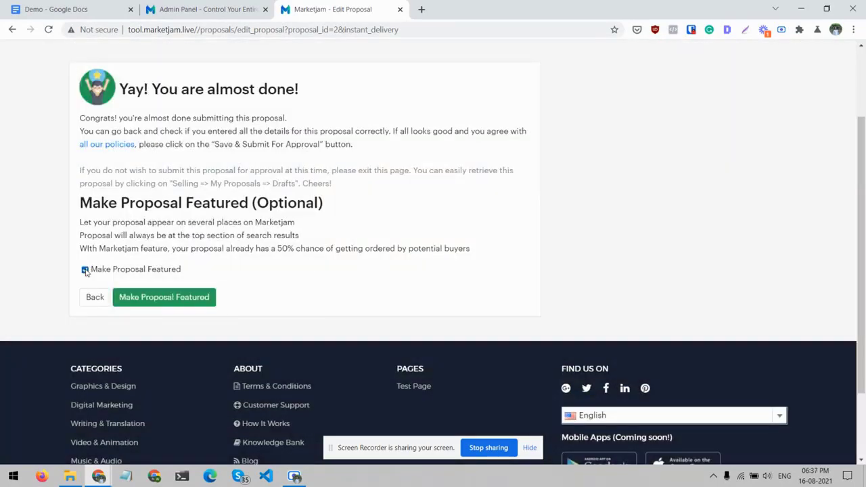
left_click(172, 297)
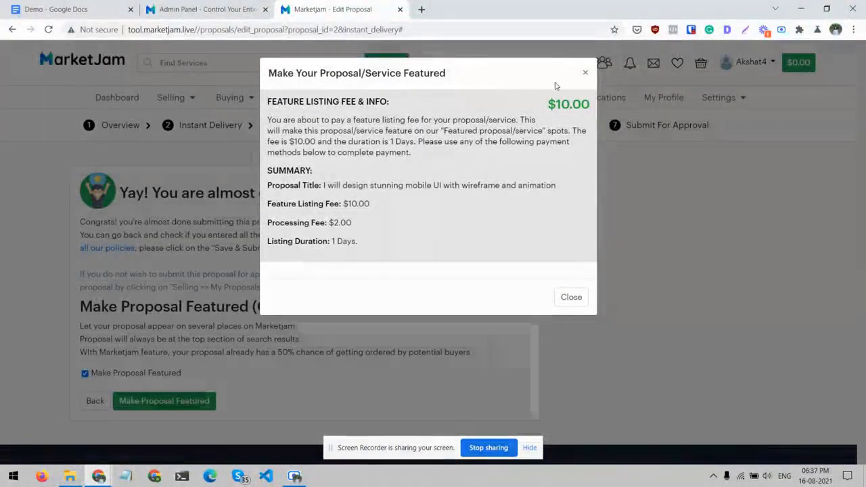
double_click(564, 104)
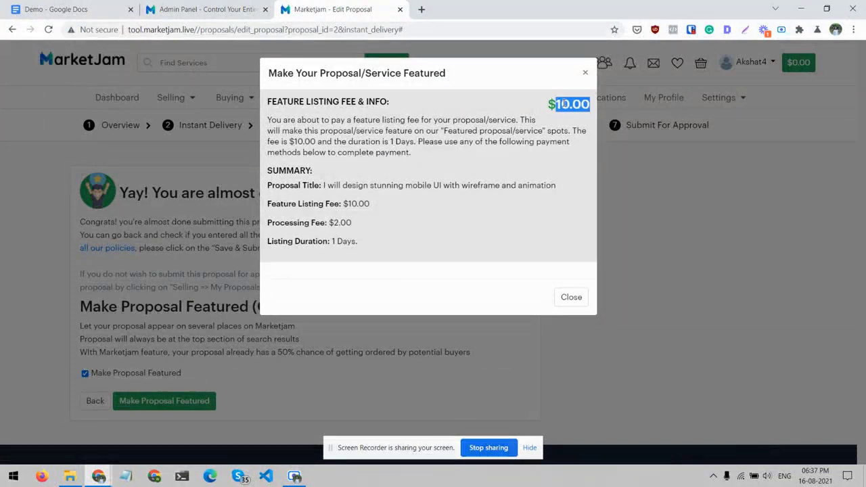
left_click(579, 300)
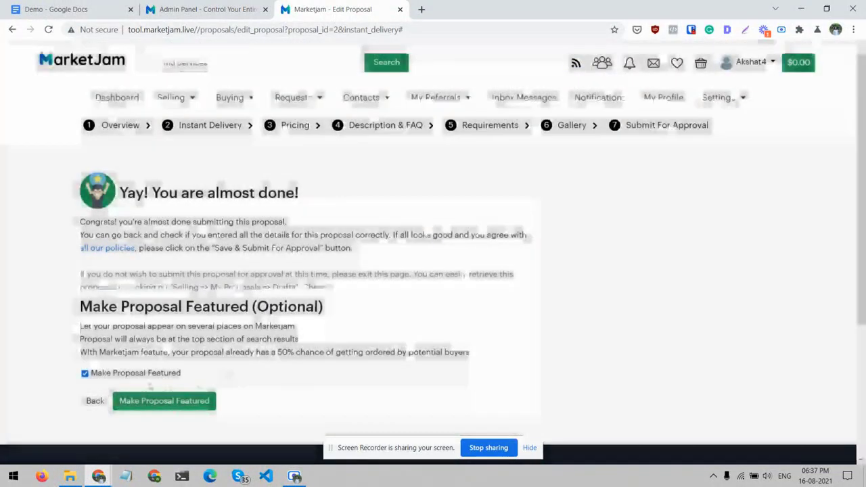
left_click(127, 377)
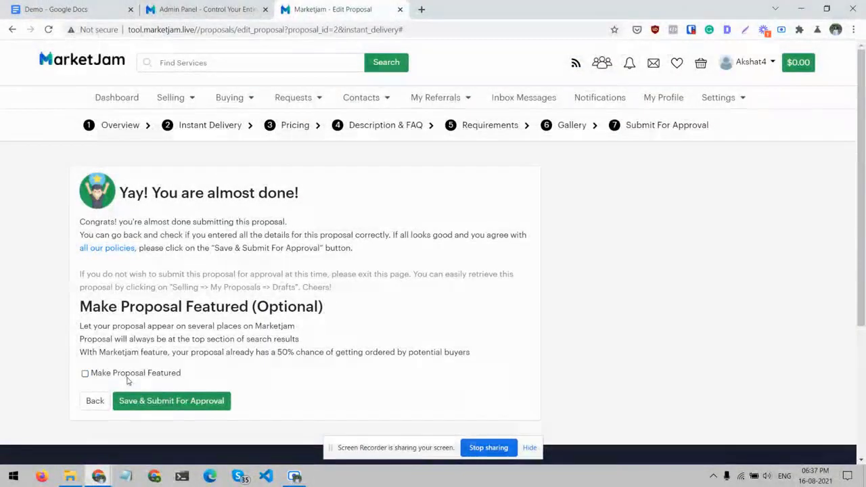
- Save and submit the proposal for approval, and show the pending proposals
left_click(155, 401)
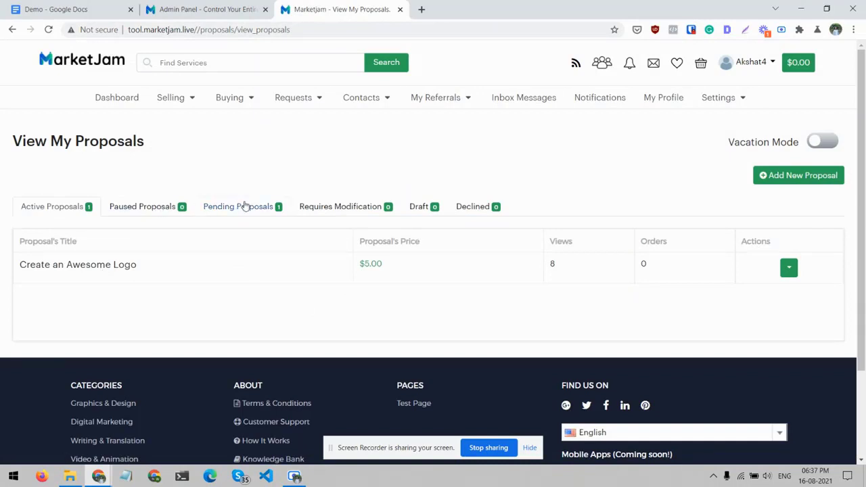
left_click(243, 203)
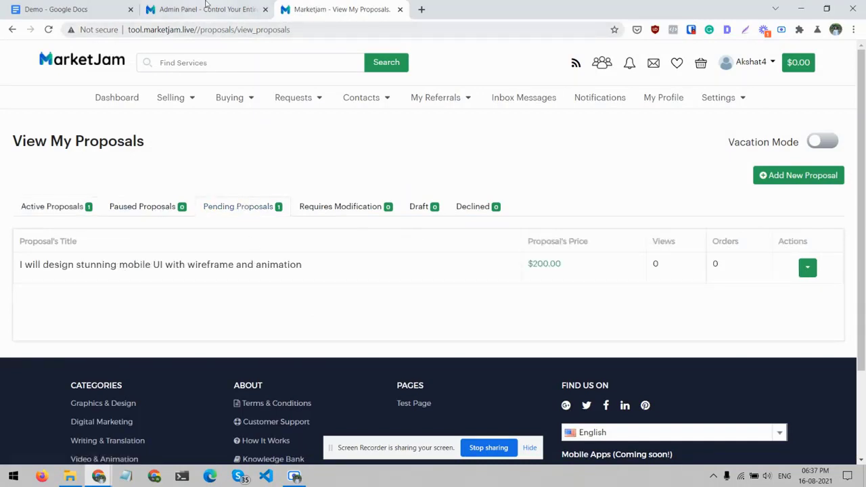
- Open Proposals/Services in the admin panel and preview the pending proposal "I will design stunning mobile UI with wireframe and animation"
left_click(207, 6)
scroll(145, 286, "down", 1)
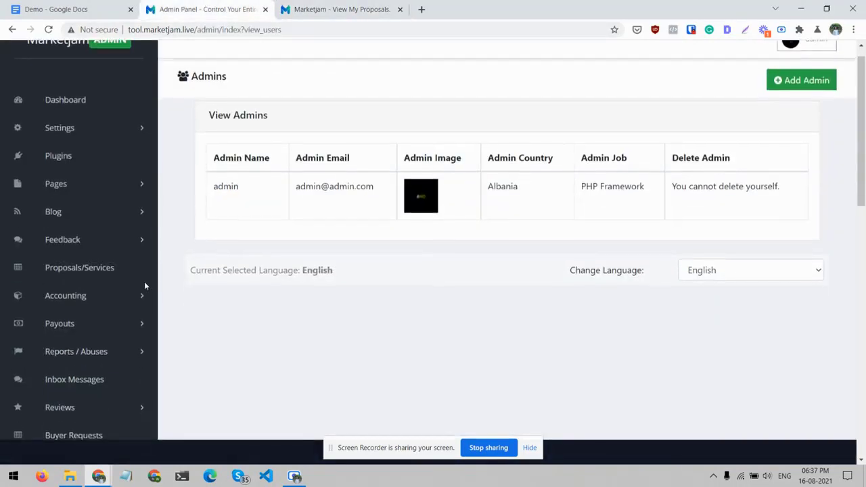
left_click(112, 274)
scroll(408, 191, "down", 3)
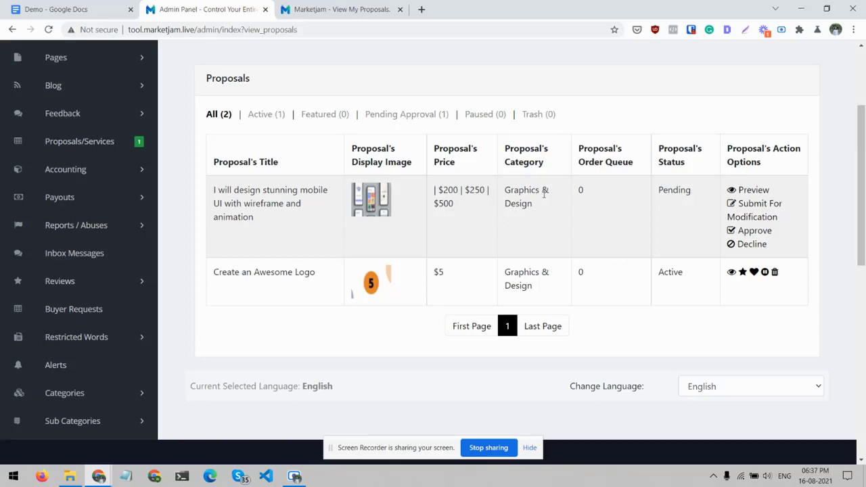
left_click(763, 192)
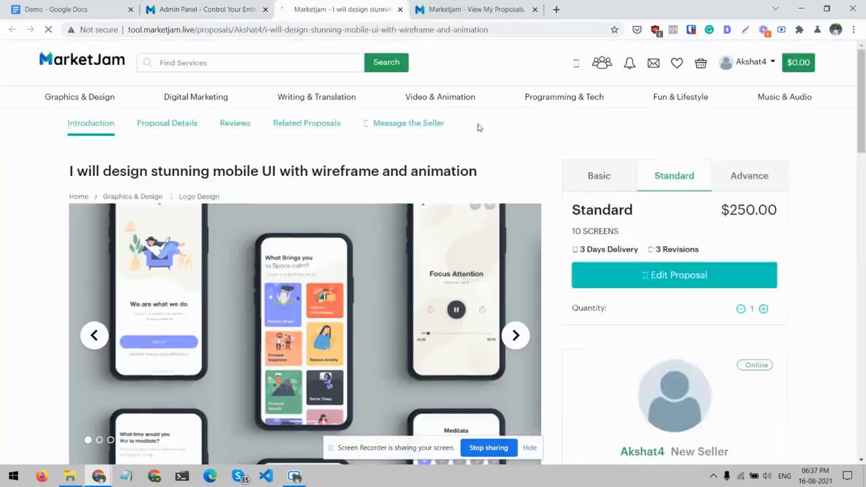
scroll(172, 222, "down", 2)
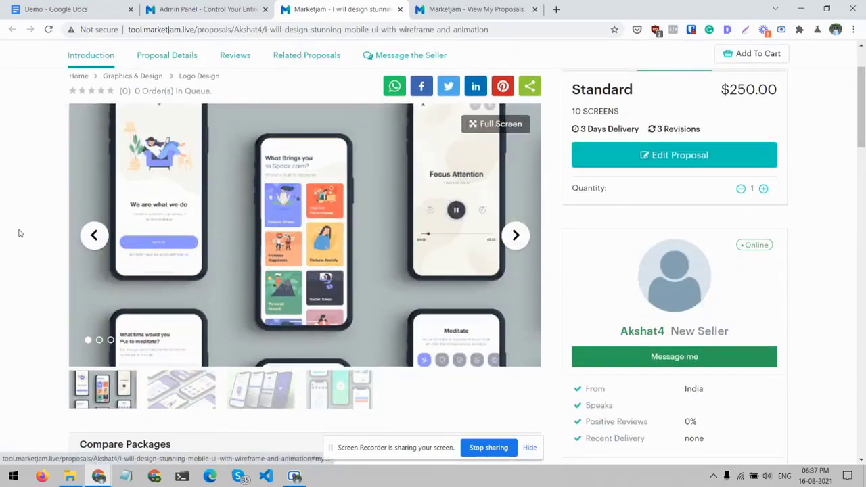
scroll(9, 232, "up", 2)
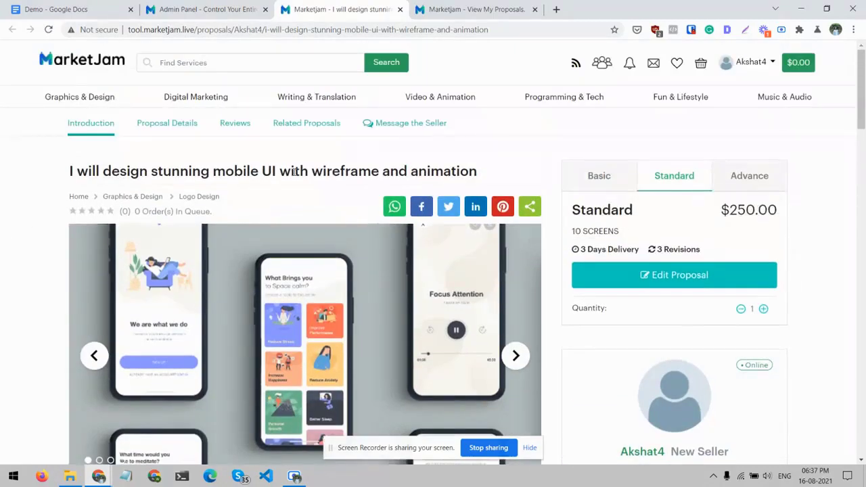
- Browse through the gallery photos in the pending mobile UI proposal's preview
scroll(521, 203, "down", 3)
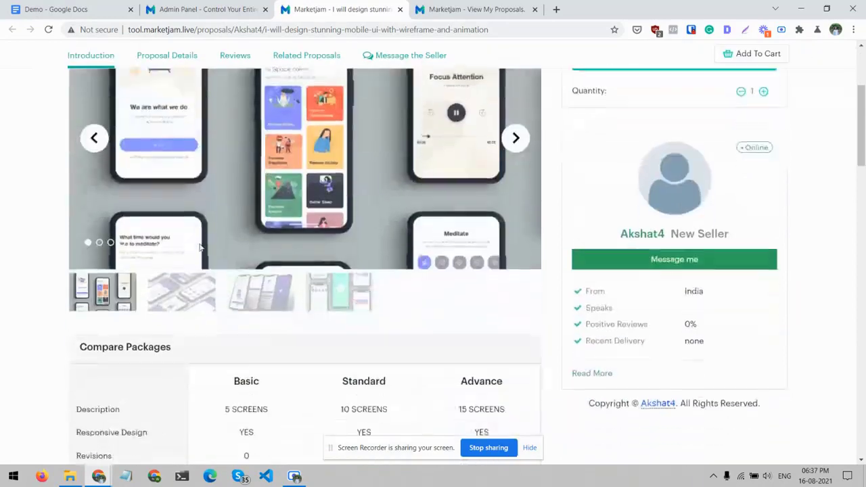
scroll(527, 208, "up", 1)
left_click(522, 204)
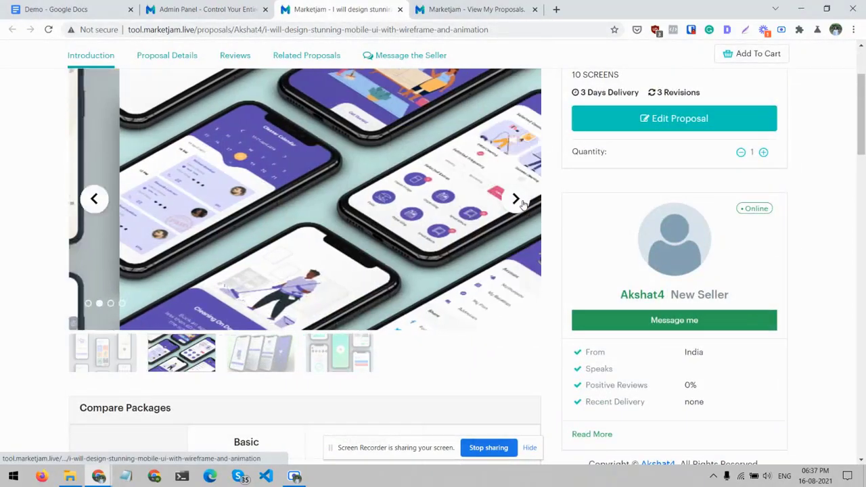
left_click(521, 205)
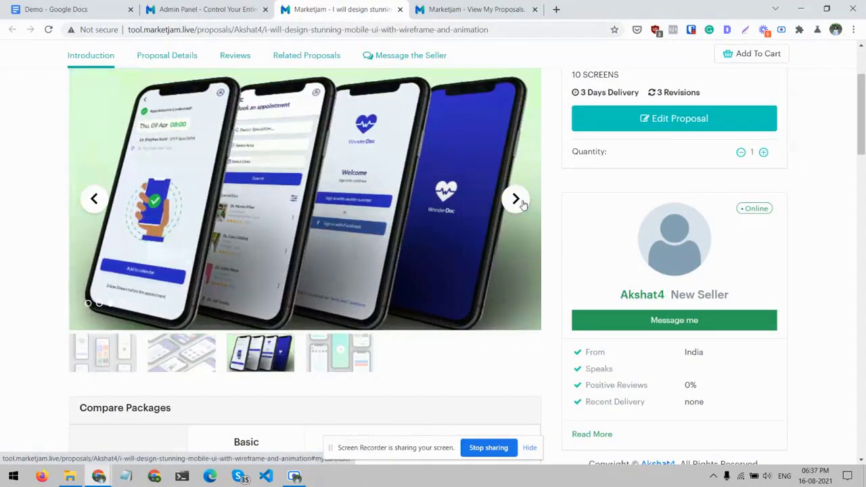
left_click(519, 201)
- Examine the proposal's package comparison, Basic quantity choices, description, reviews section and the seller's other services
scroll(2, 242, "down", 3)
scroll(3, 245, "down", 1)
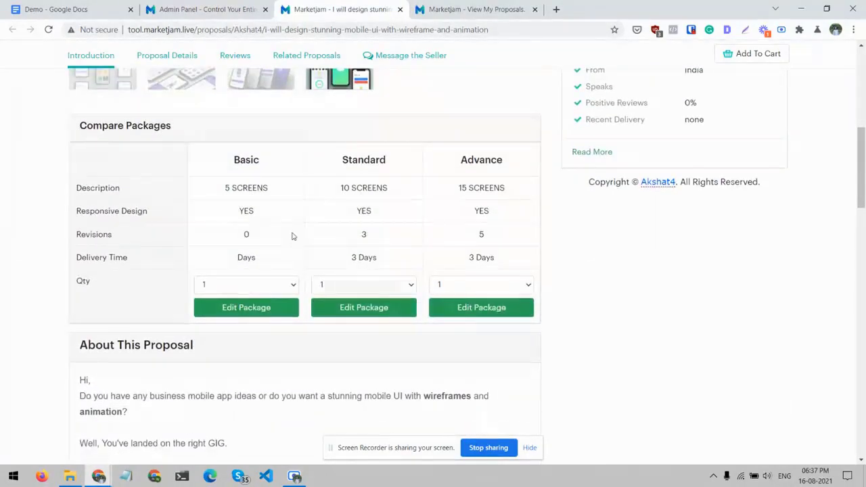
left_click(259, 287)
left_click(246, 300)
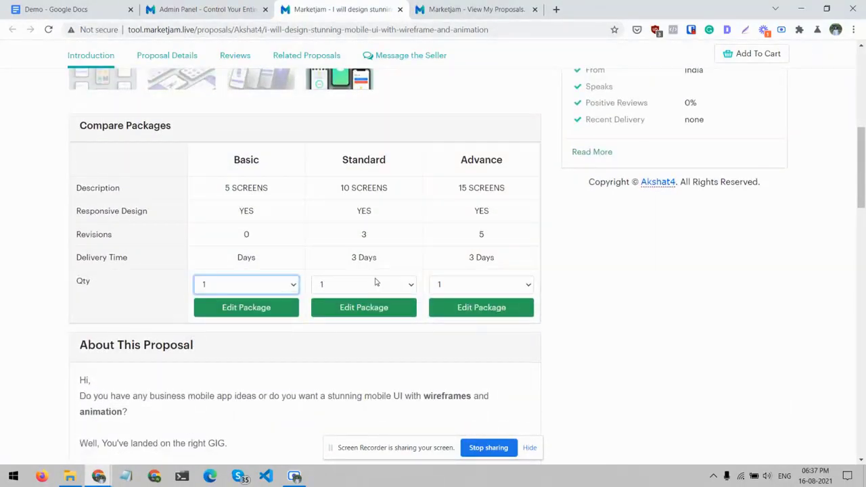
scroll(20, 218, "down", 7)
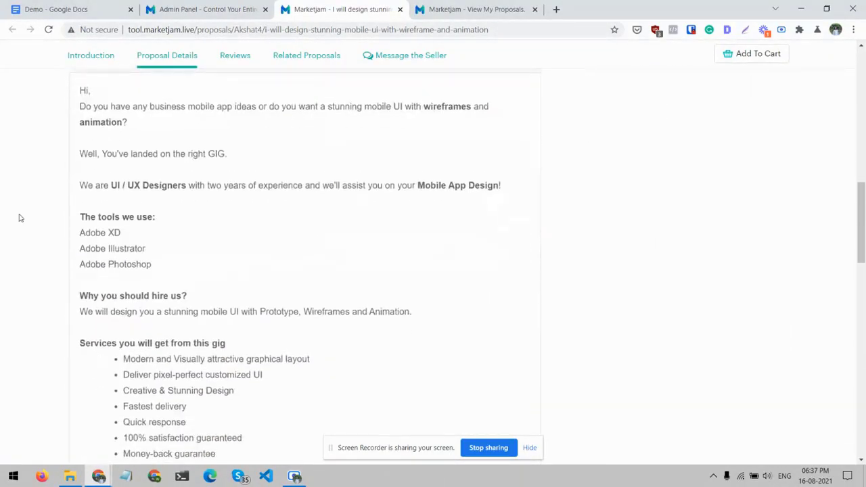
scroll(21, 217, "down", 6)
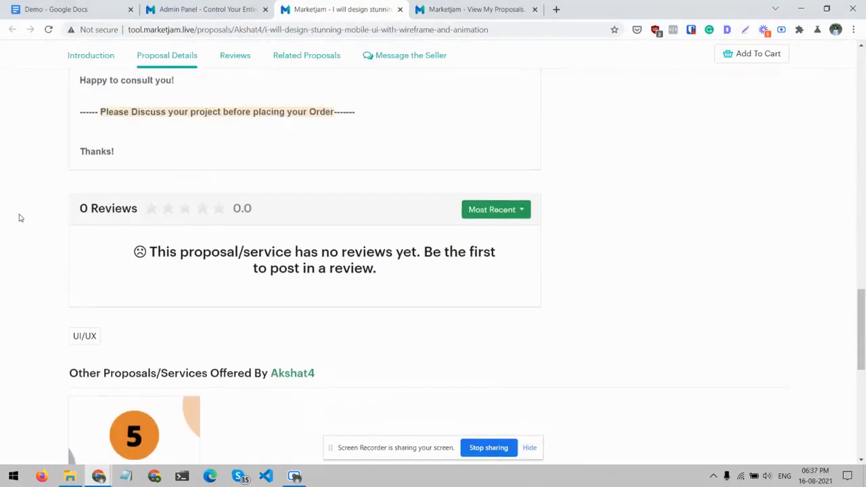
scroll(20, 217, "down", 4)
- Compare the price details of the Basic, Standard and Advance packages on the proposal page
scroll(20, 218, "up", 20)
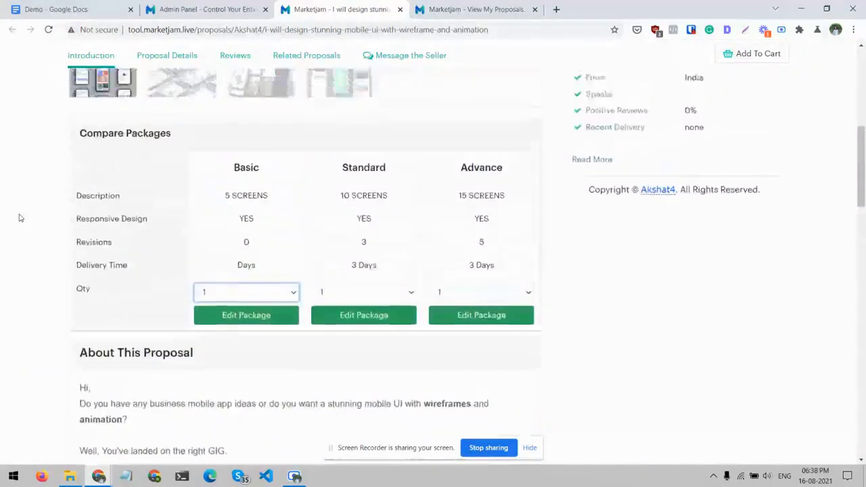
scroll(20, 218, "up", 2)
scroll(20, 218, "down", 1)
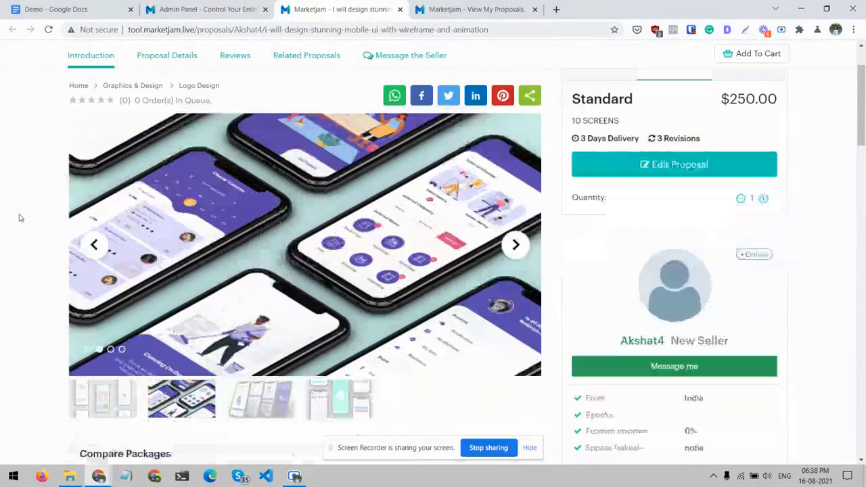
scroll(20, 218, "up", 2)
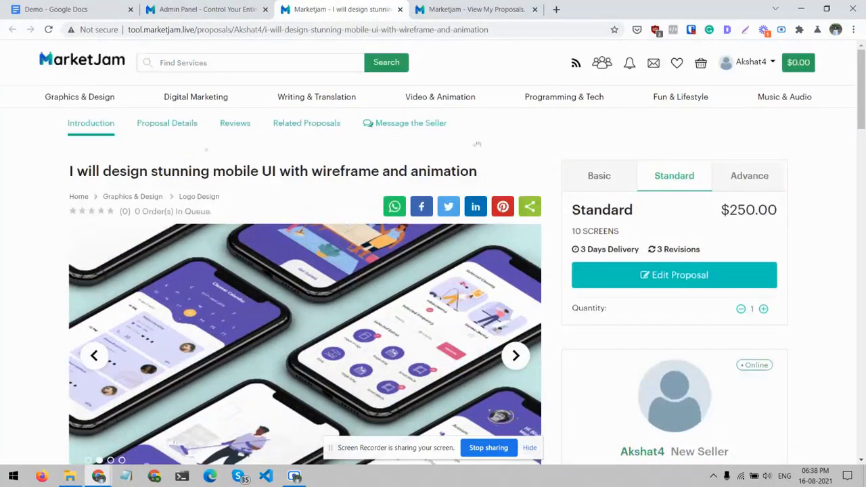
left_click(622, 183)
left_click(682, 175)
left_click(750, 177)
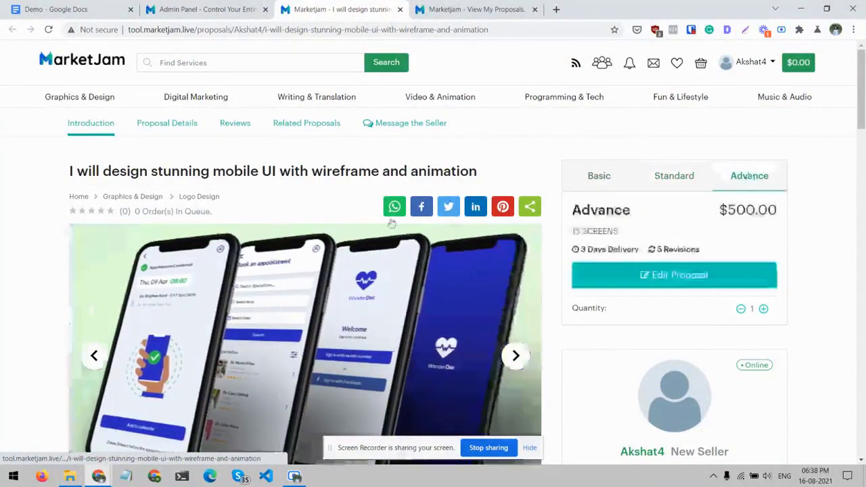
- Close the preview and approve the pending mobile UI proposal as admin, and open the approval notification in the seller account
key("ctrl+w")
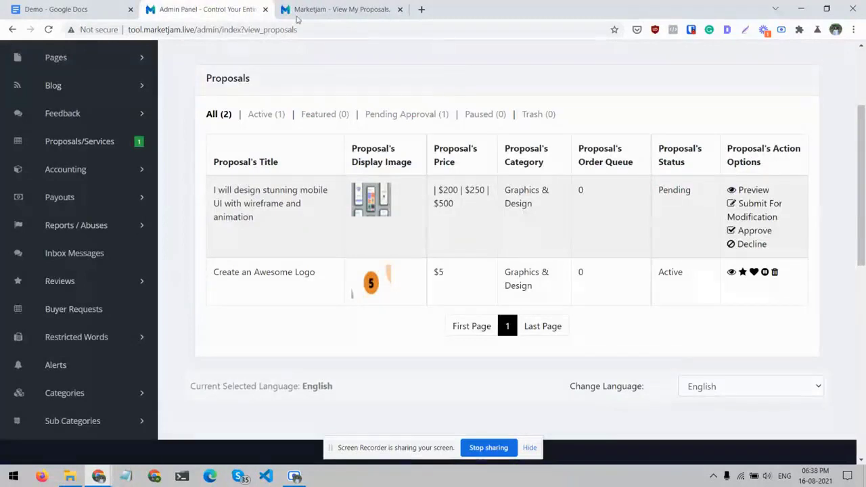
left_click(736, 230)
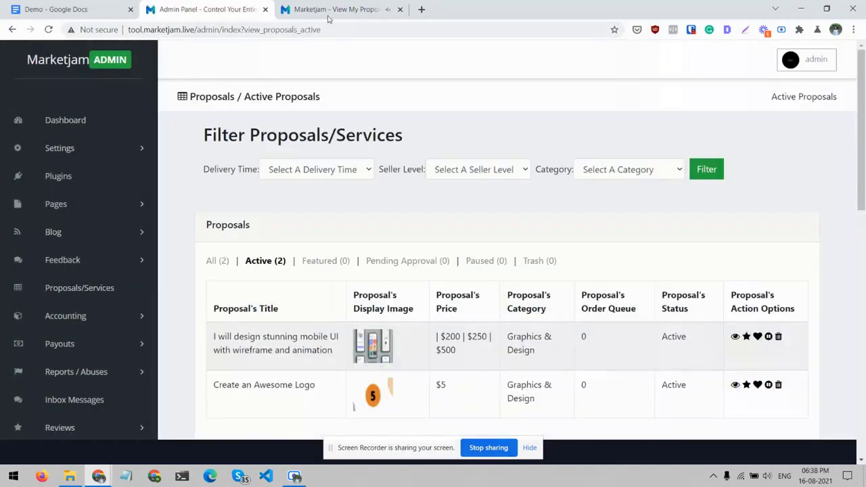
left_click(329, 14)
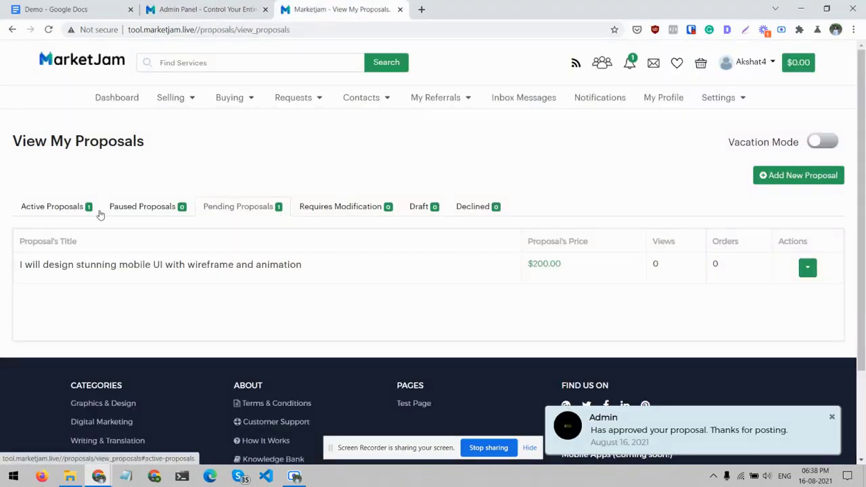
left_click(630, 64)
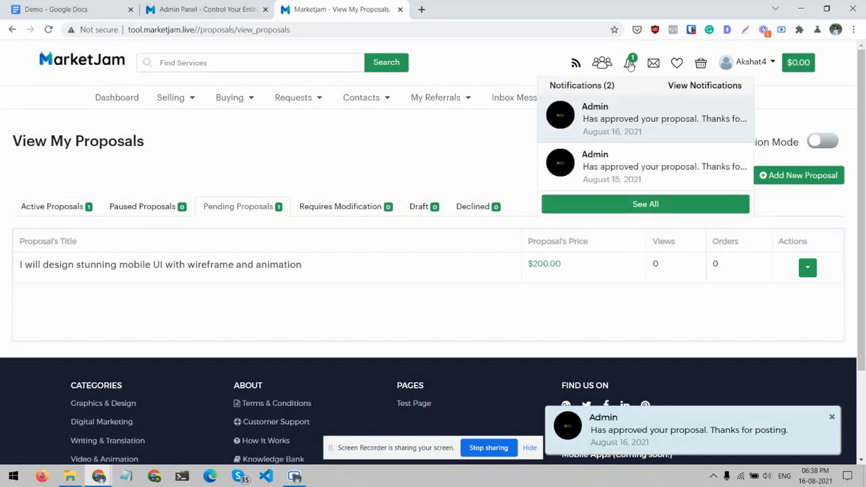
left_click(621, 113)
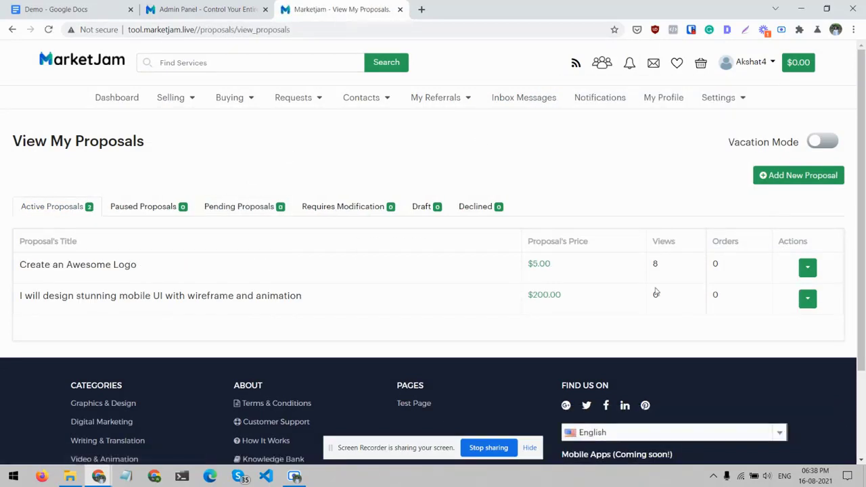
- Preview "I will design stunning mobile UI with wireframe and animation" from the seller's active proposals and look through its page
left_click(809, 306)
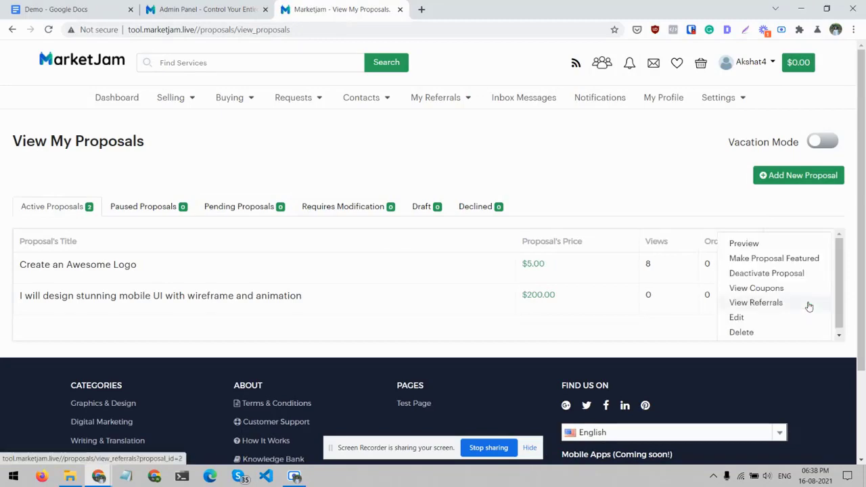
left_click(750, 246)
scroll(425, 220, "down", 10)
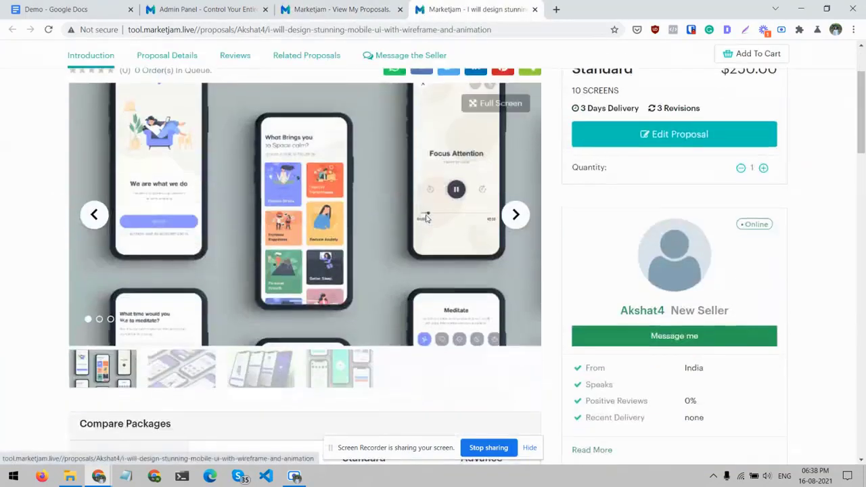
scroll(425, 221, "down", 10)
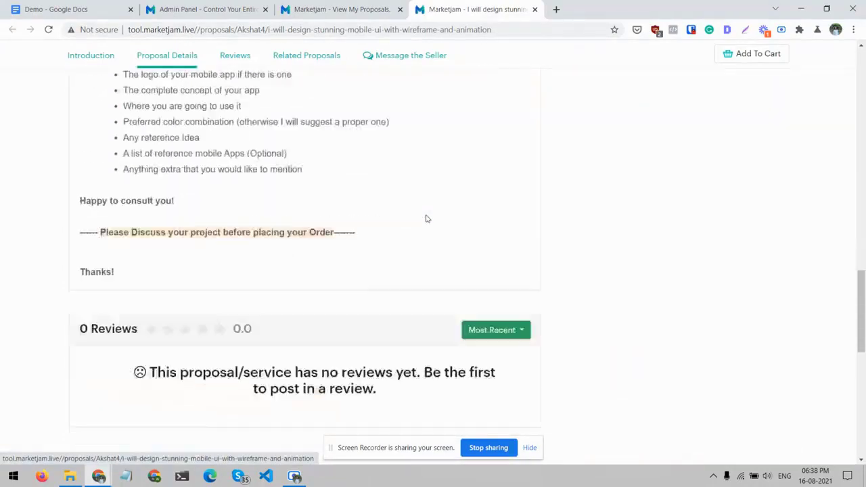
scroll(425, 220, "up", 20)
- Check the Web & Mobile Design subcategory, and open the mobile UI proposal from the Graphics & Design category listing
mouse_move(95, 102)
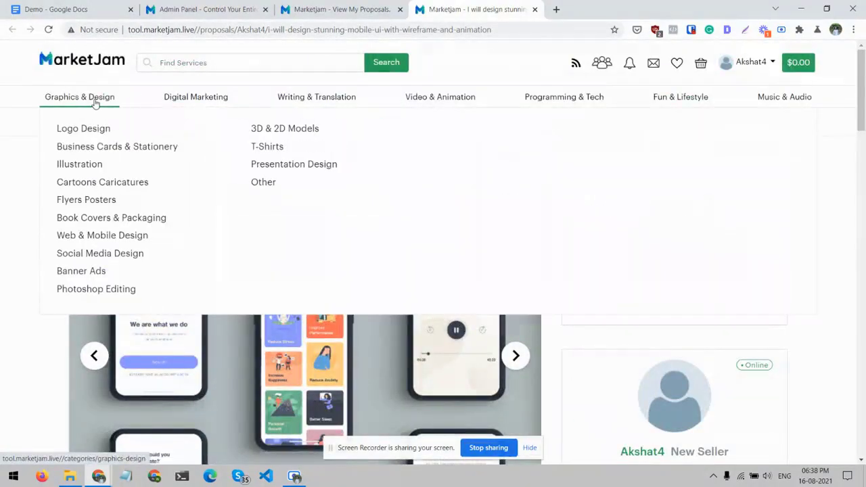
left_click(92, 236)
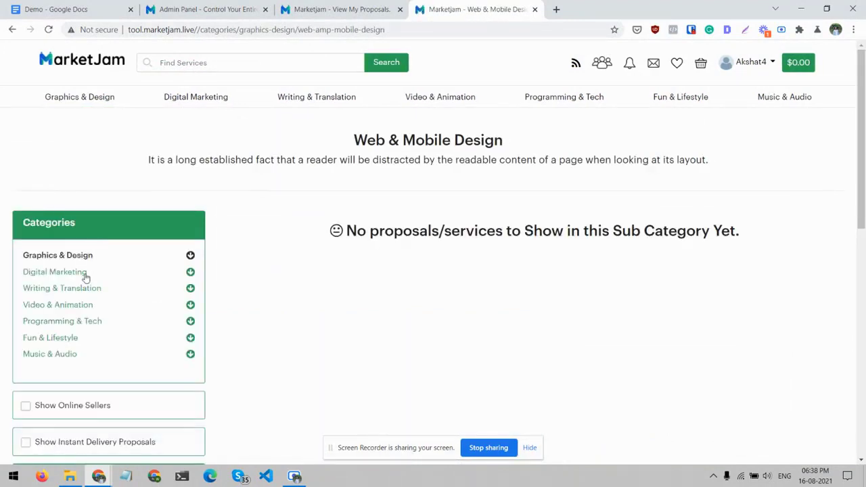
left_click(80, 96)
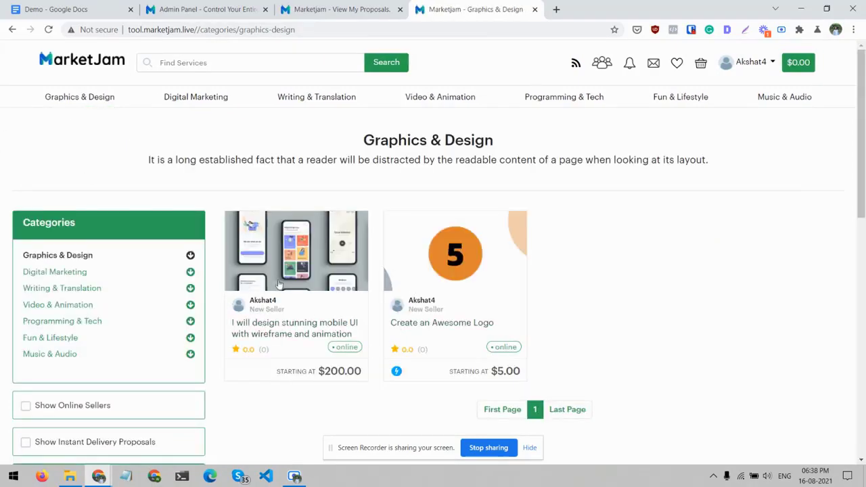
left_click(298, 337)
scroll(298, 337, "down", 3)
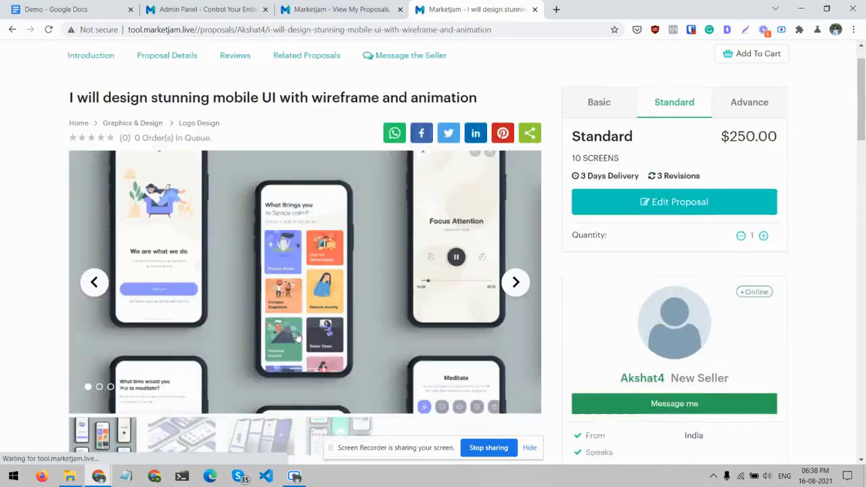
scroll(298, 336, "up", 5)
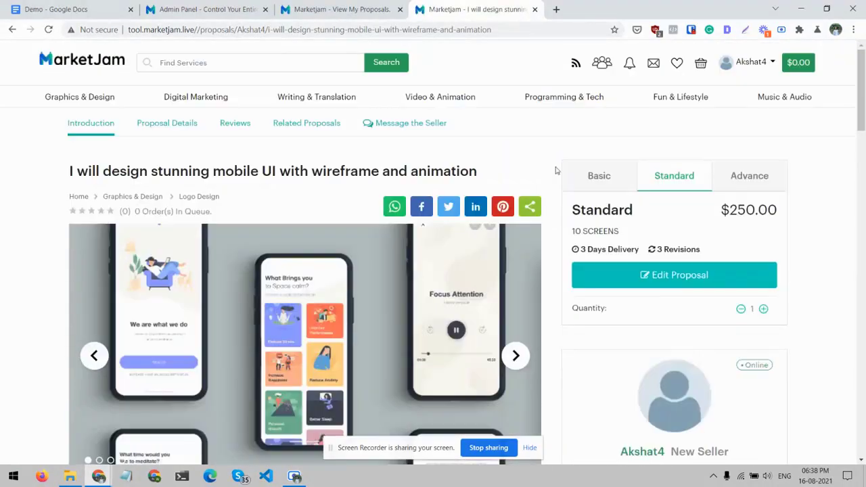
- Review the active proposals in the seller account and in the admin panel, and return to the proposal page
left_click(492, 33)
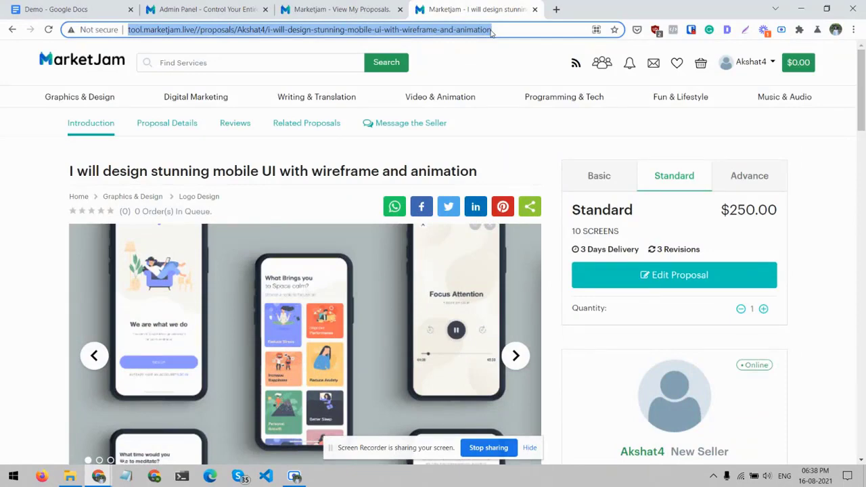
left_click(760, 65)
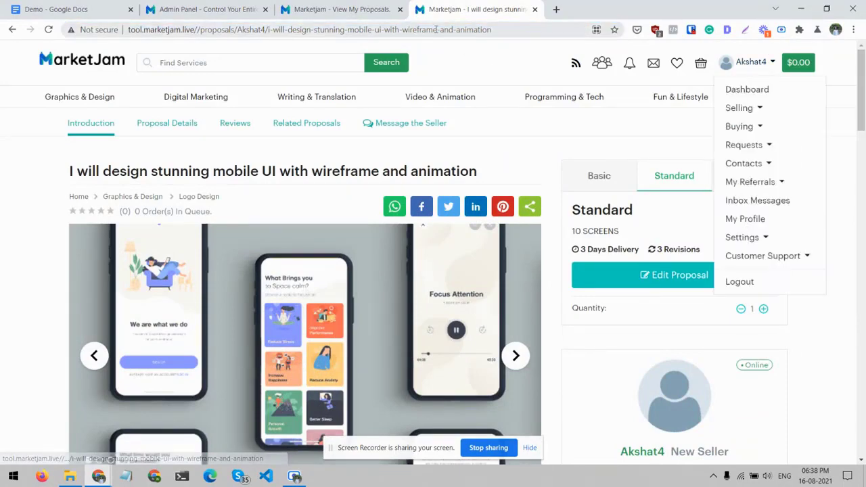
left_click(372, 8)
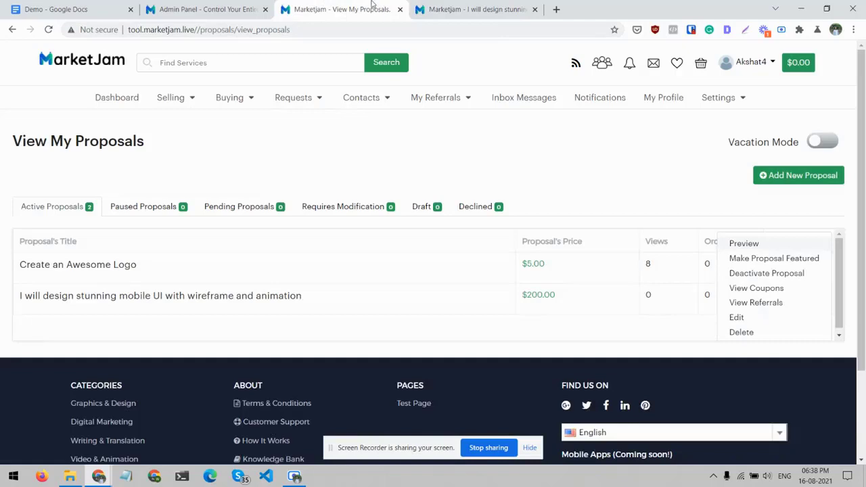
left_click(205, 9)
scroll(383, 325, "down", 3)
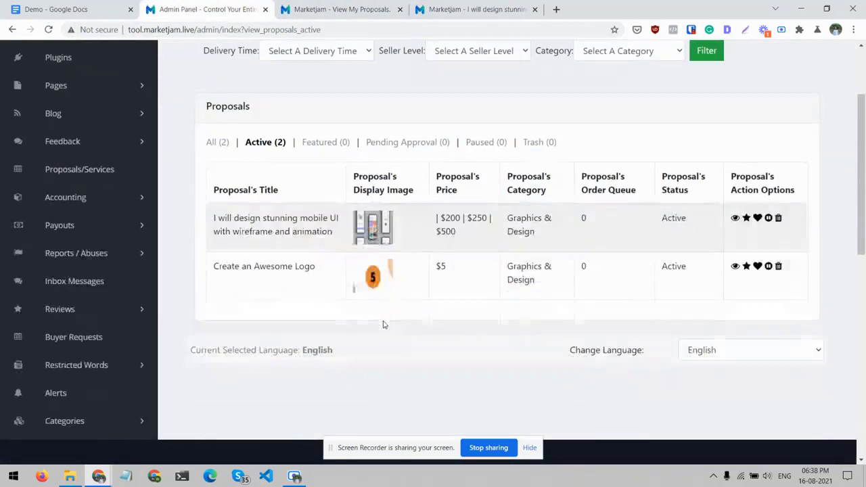
left_click(507, 8)
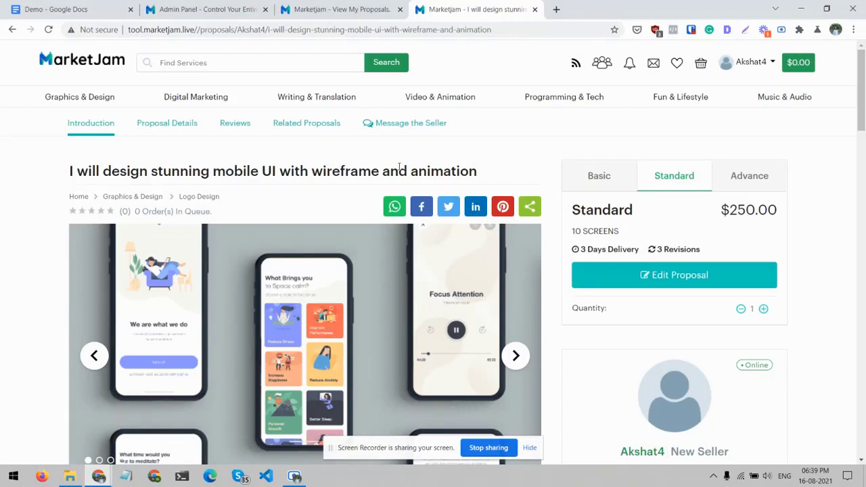
- Look through the storefront's Freelancers page, message inbox, notifications and cart
left_click(600, 66)
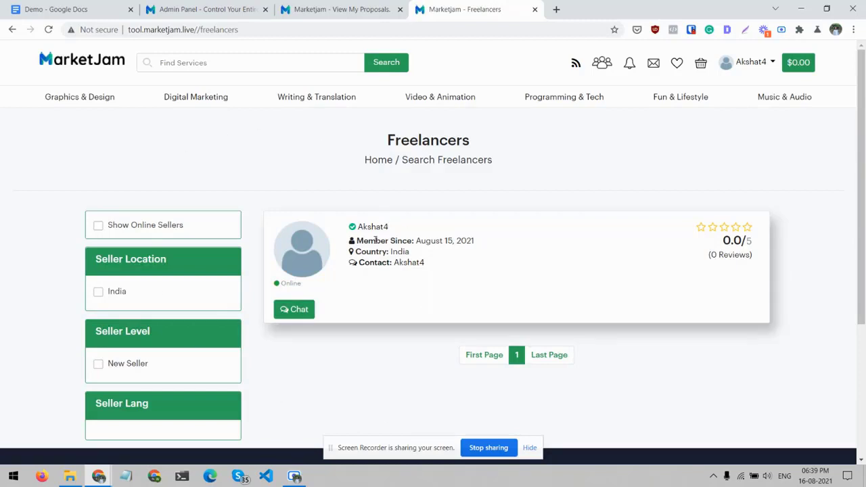
left_click(654, 66)
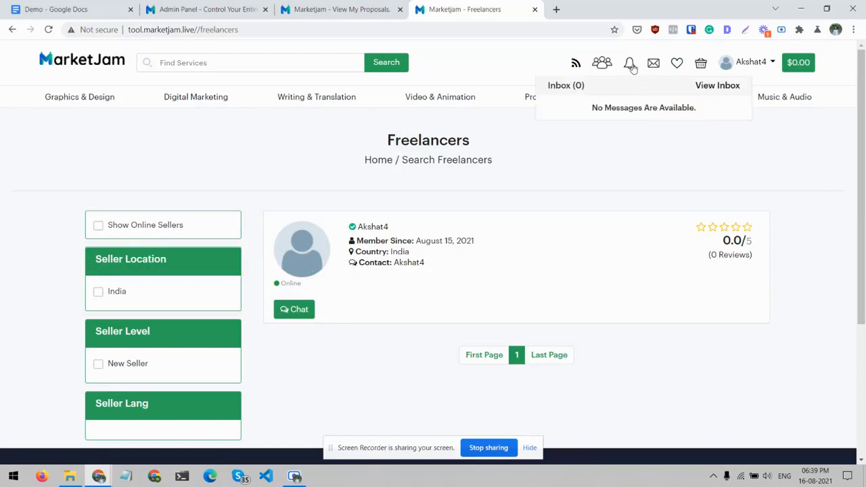
left_click(631, 66)
left_click(700, 63)
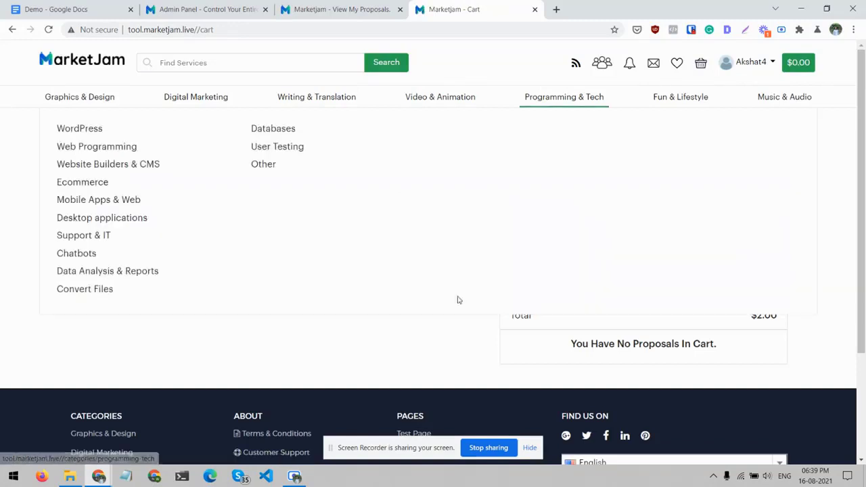
- Expand the Selling options of the seller account to examine the available entries
left_click(755, 65)
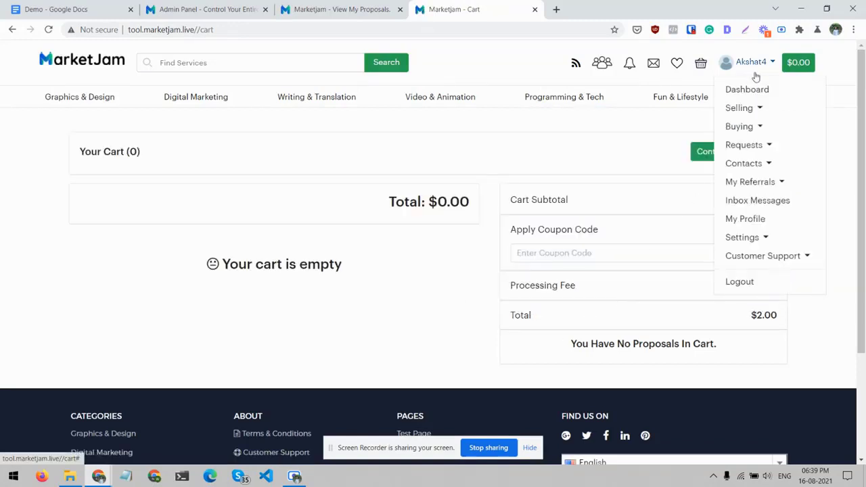
left_click(758, 108)
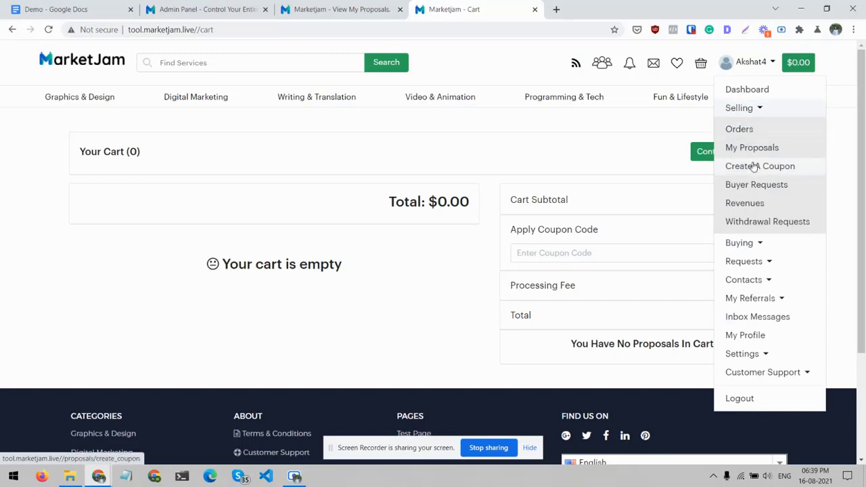
scroll(756, 187, "down", 1)
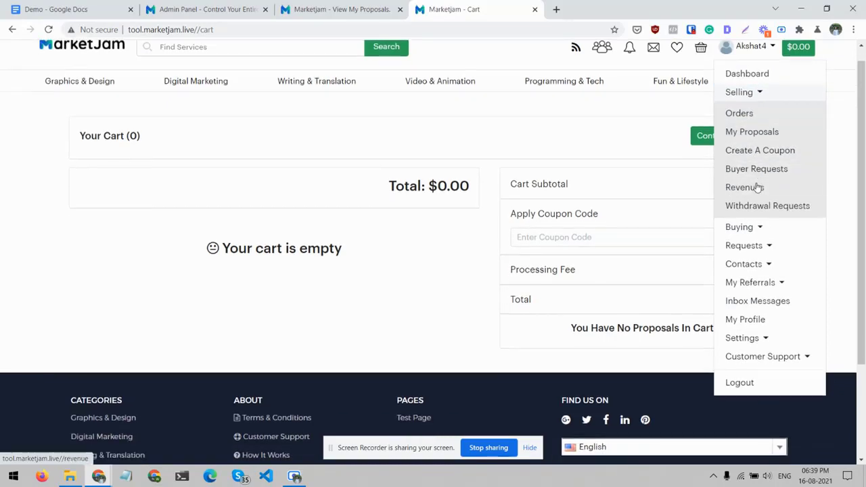
- Examine the Buying, Contacts and My Referrals options of the seller account, and open its message inbox
left_click(752, 234)
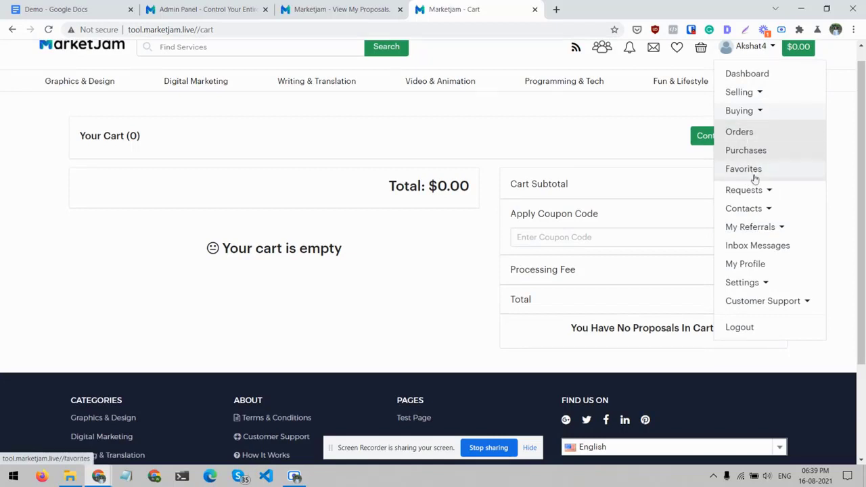
left_click(758, 208)
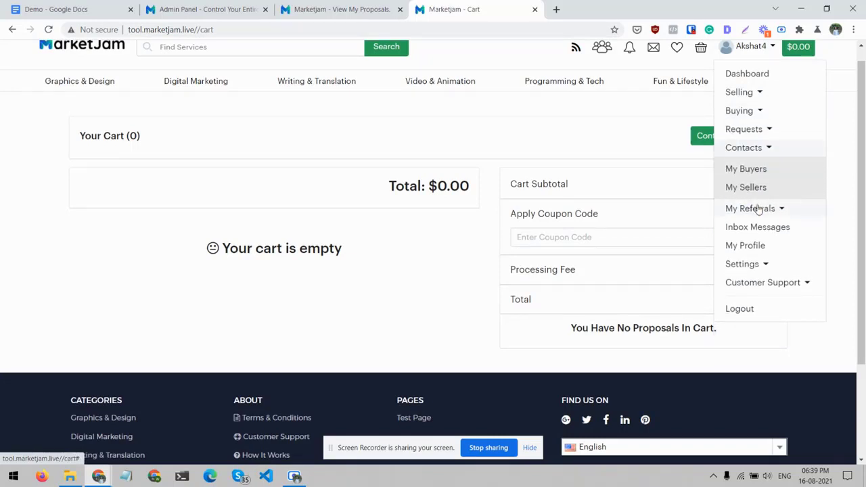
left_click(758, 207)
left_click(769, 234)
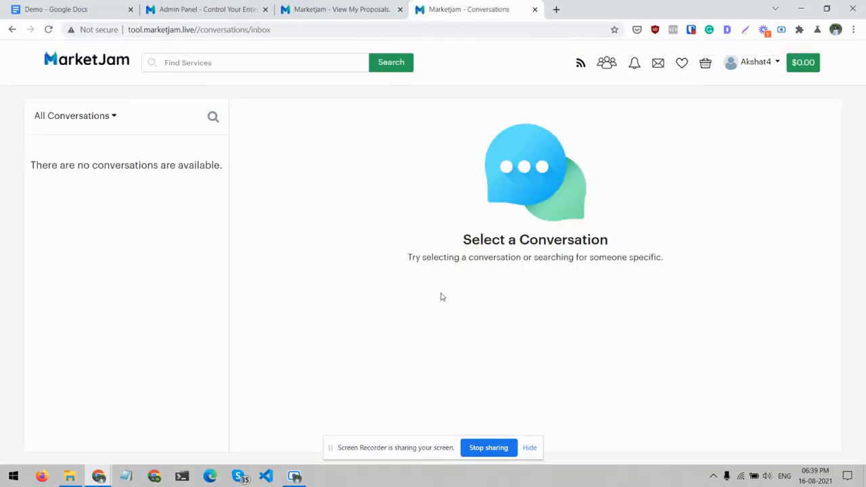
- View the seller account's customer support ticket list, and log out of the account
left_click(761, 63)
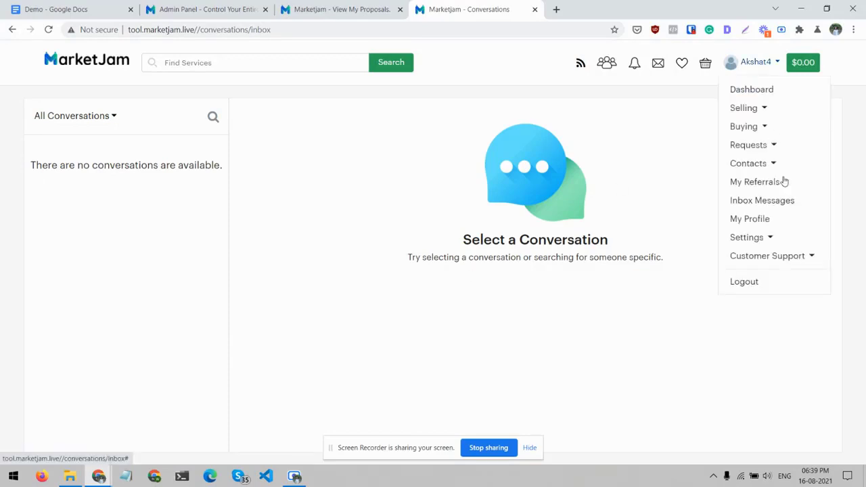
left_click(782, 256)
left_click(764, 277)
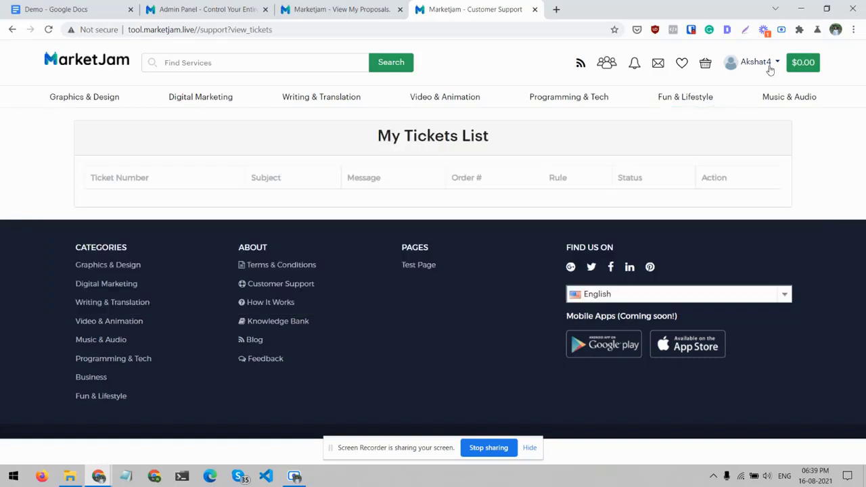
left_click(767, 63)
left_click(756, 281)
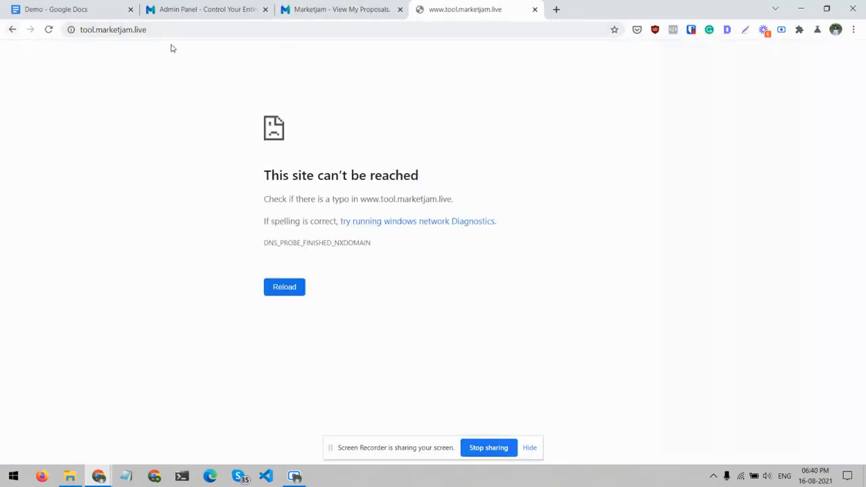
left_click(325, 9)
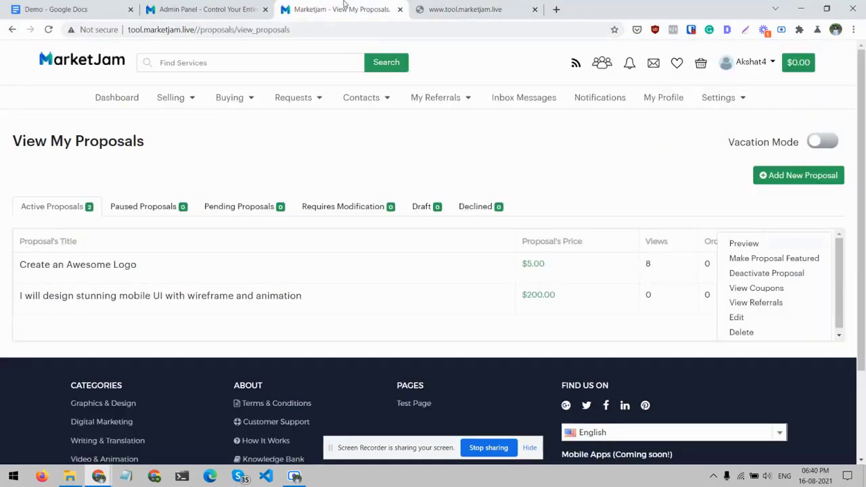
left_click(644, 182)
left_click(806, 268)
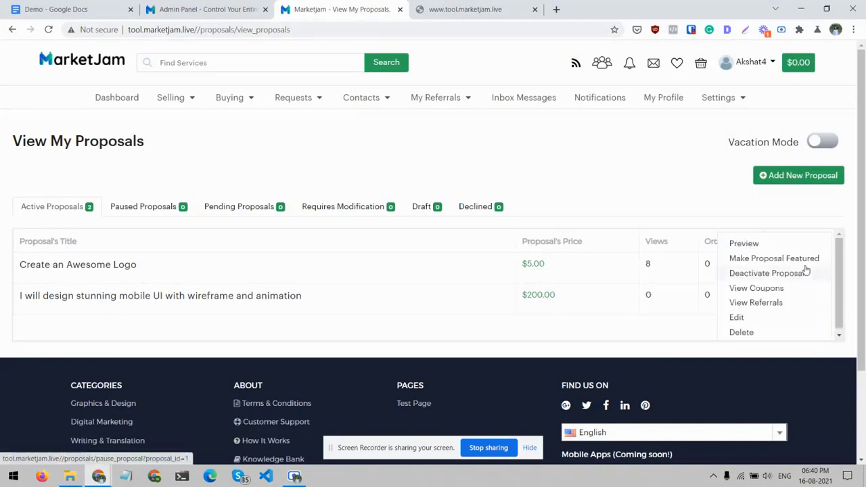
left_click(749, 245, "ctrl")
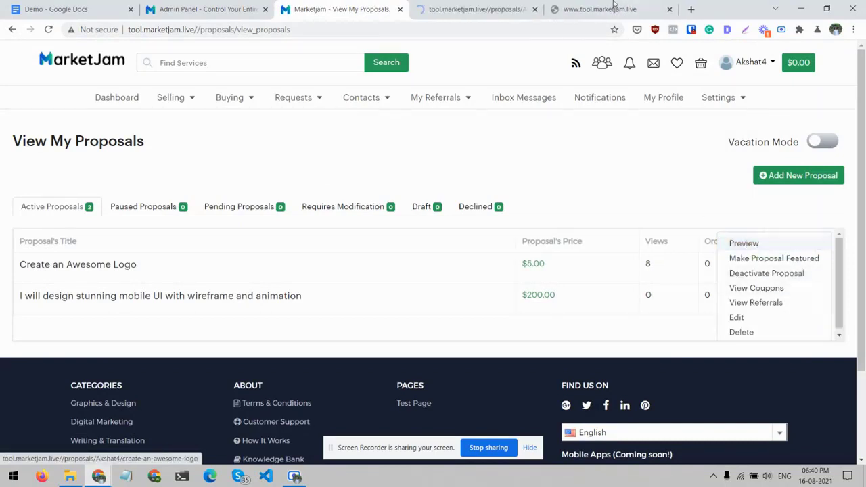
left_click(609, 4)
key("ctrl+w")
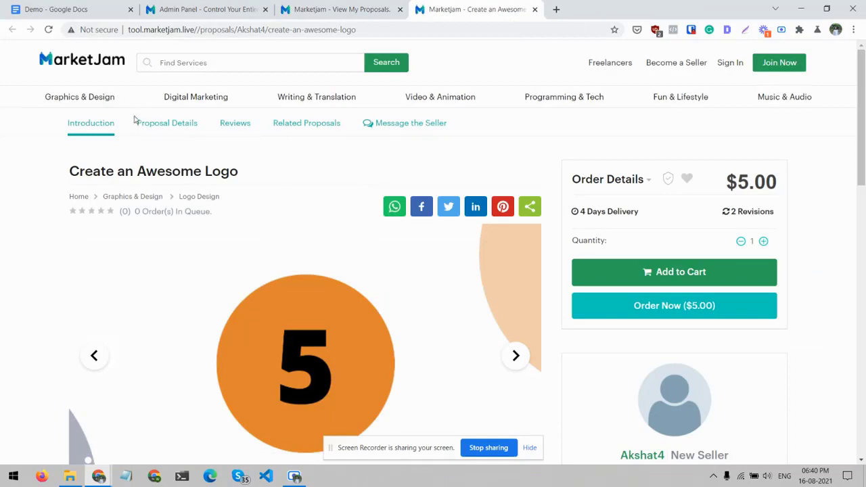
- Try to add the Standard package of the mobile UI proposal in Graphics & Design to the cart as a logged-out visitor
left_click(89, 99)
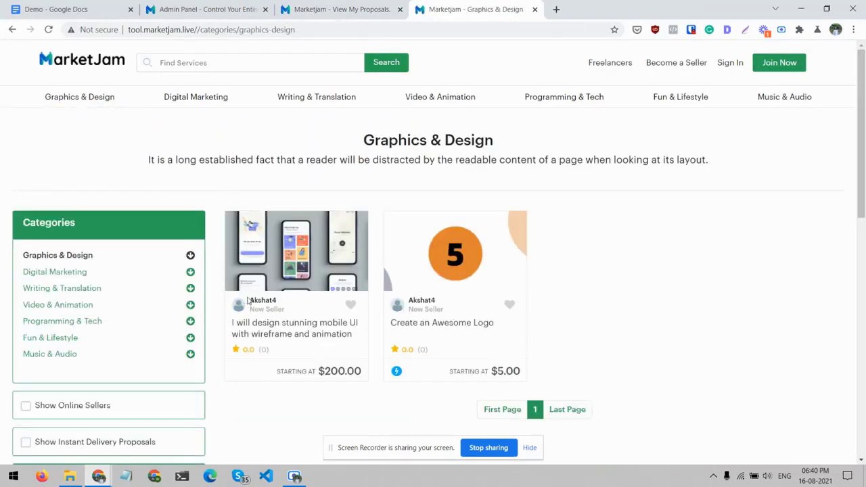
left_click(291, 325)
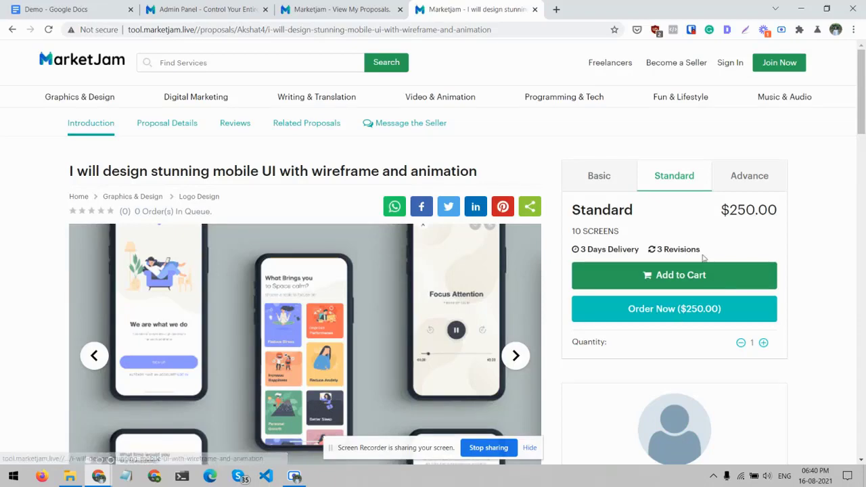
left_click(696, 274)
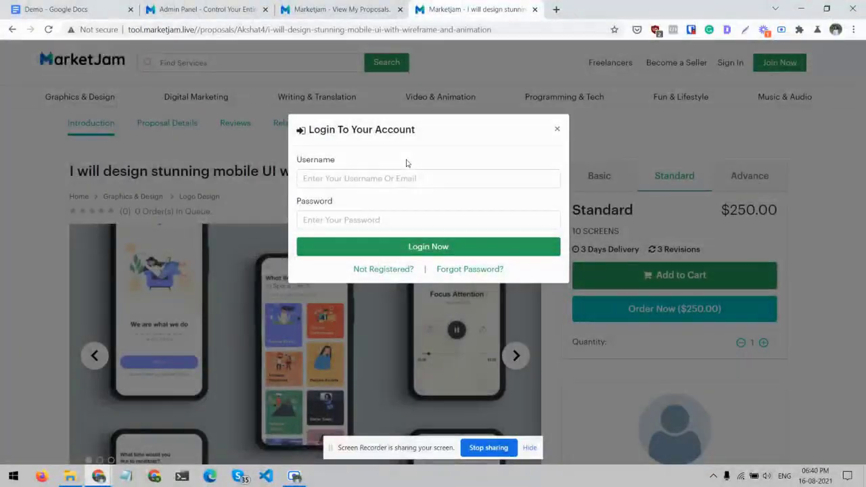
left_click(557, 130)
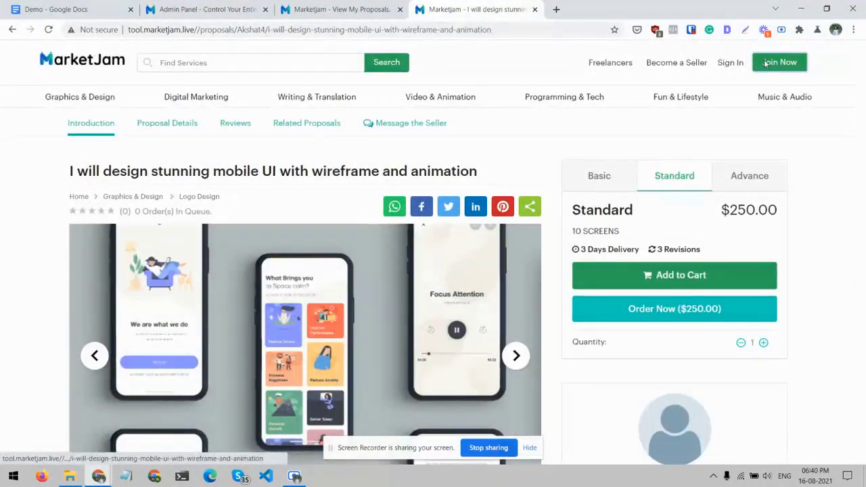
- Look over the account registration form, clear the entry made in its Full Name field, and close it without registering
left_click(766, 62)
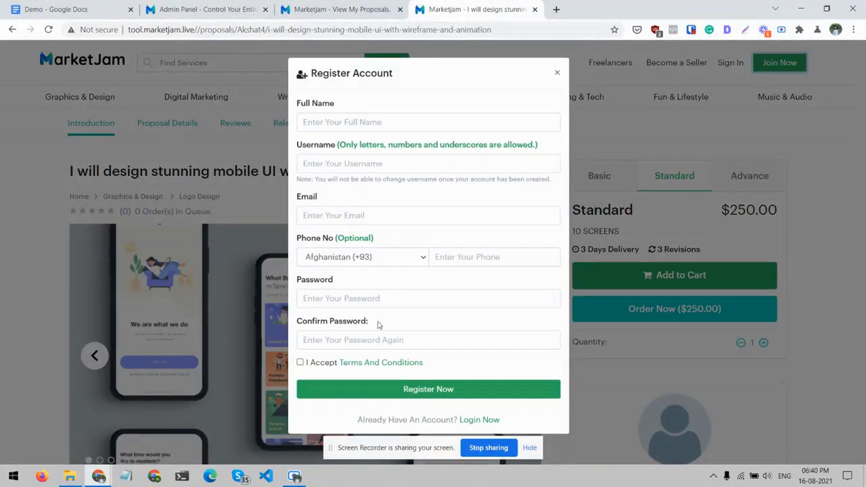
left_click(381, 128)
type("J")
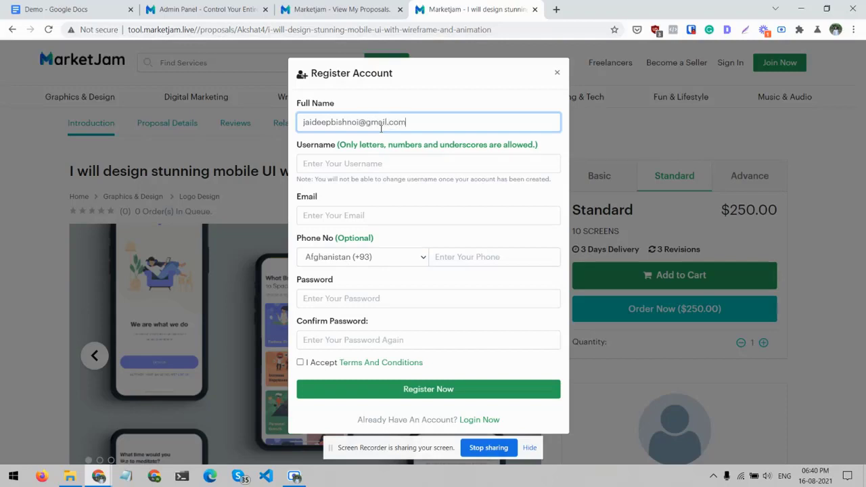
key("ctrl+a")
key("BackSpace")
left_click(558, 70)
- Try to message the seller from the mobile UI proposal, and reopen the proposal from the Graphics & Design listing
scroll(455, 336, "down", 7)
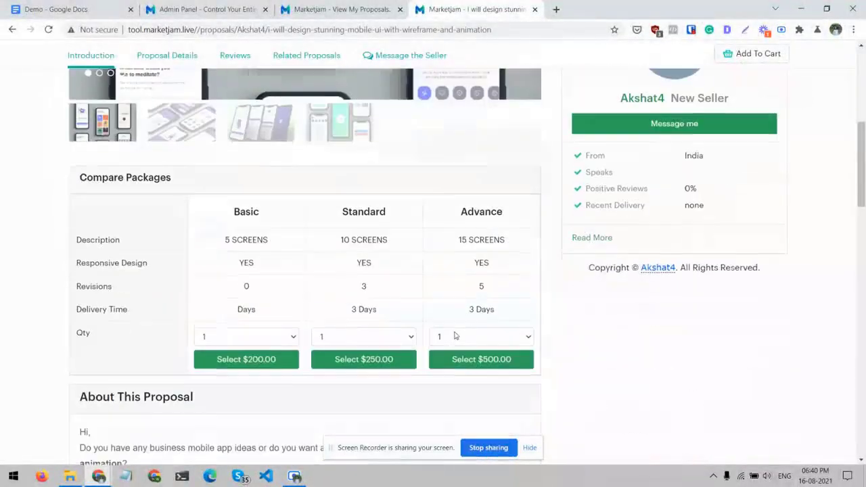
scroll(454, 336, "up", 2)
left_click(692, 223)
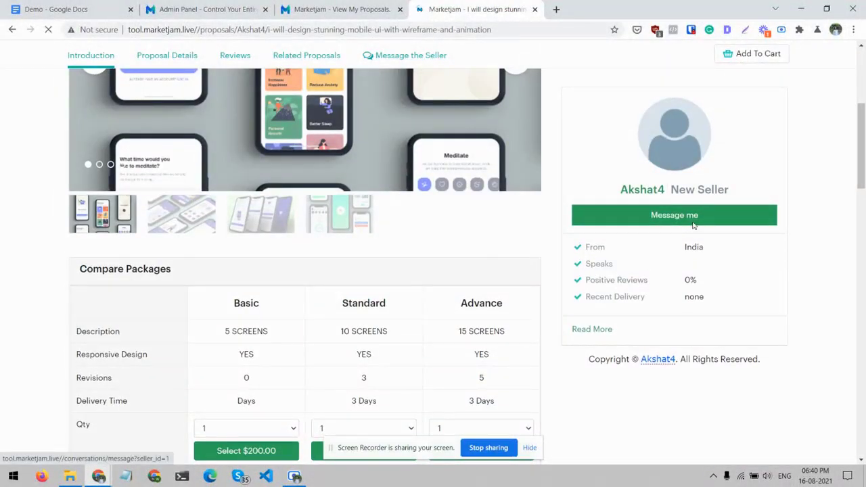
left_click(12, 30)
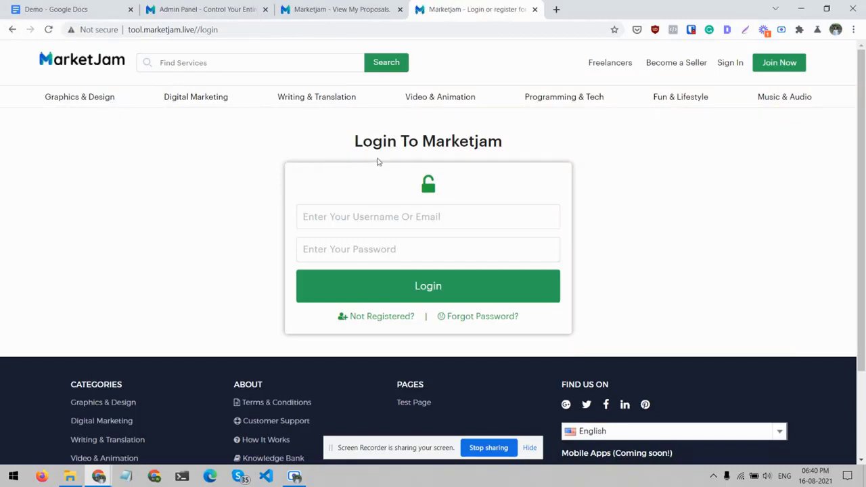
left_click(85, 96)
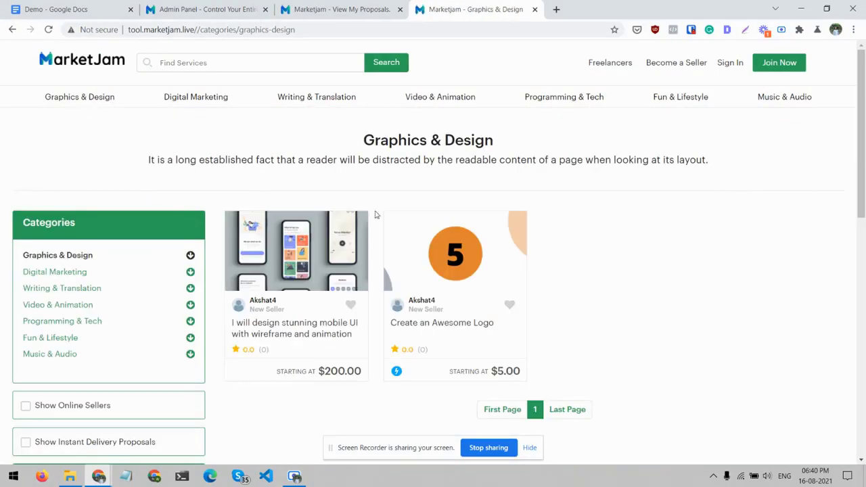
left_click(291, 328)
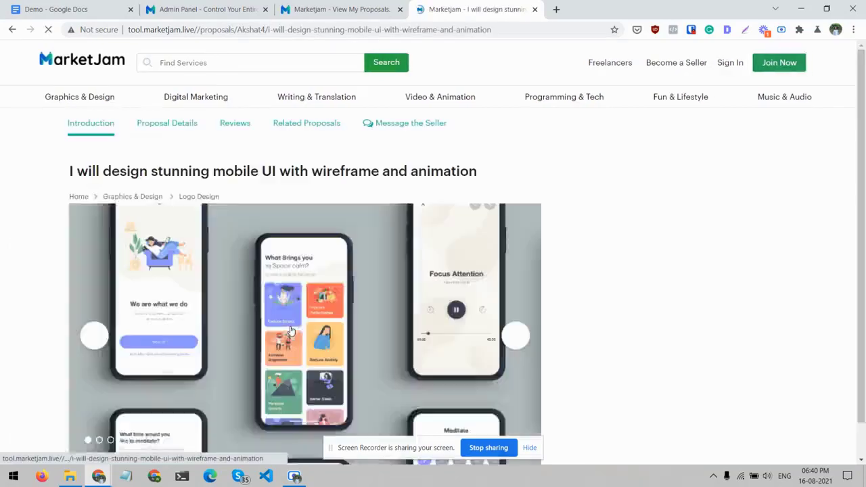
- Review the mobile UI proposal's package comparison, description and reviews
scroll(291, 330, "down", 5)
scroll(290, 330, "down", 15)
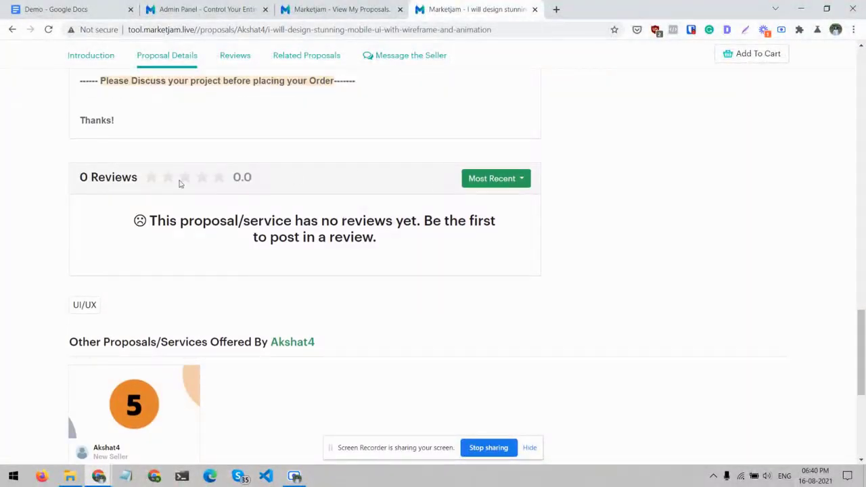
scroll(172, 207, "down", 3)
scroll(172, 206, "up", 14)
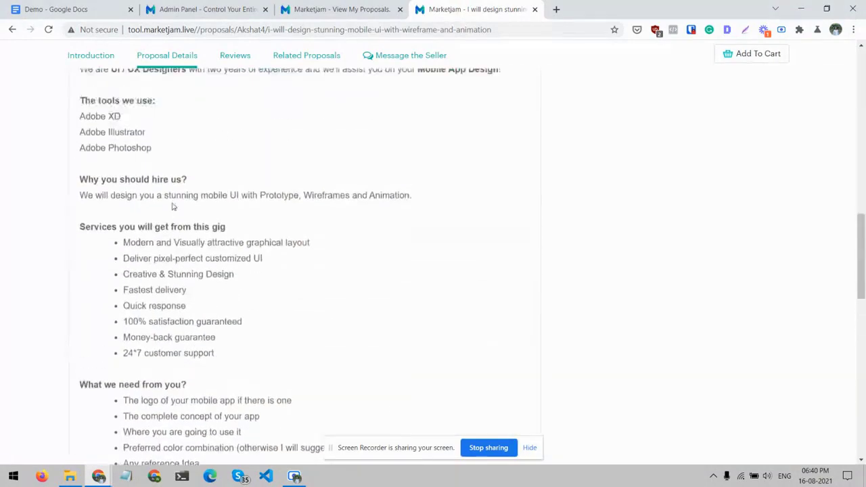
scroll(172, 207, "up", 2)
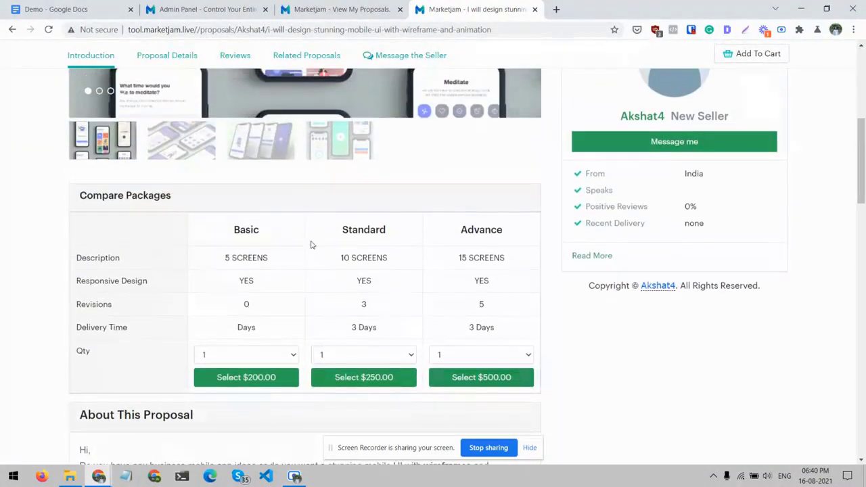
scroll(509, 229, "up", 6)
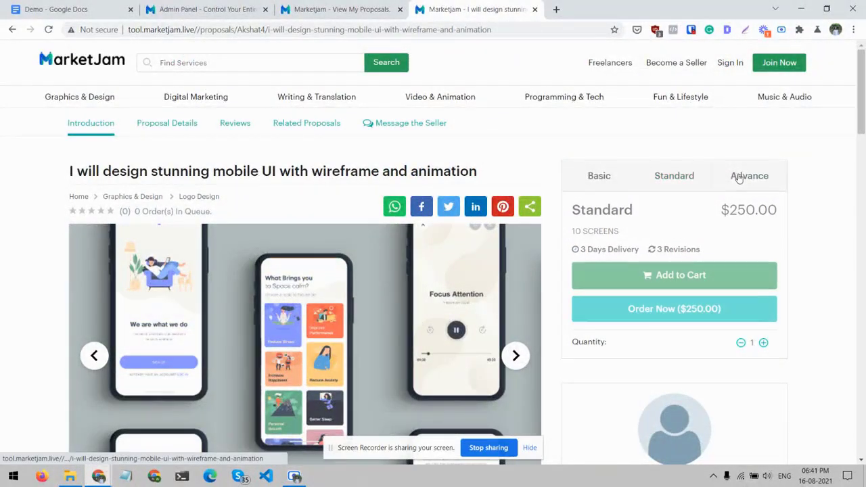
- Select the Advance package of the mobile UI proposal, try to order it, and dismiss the login form
left_click(738, 177)
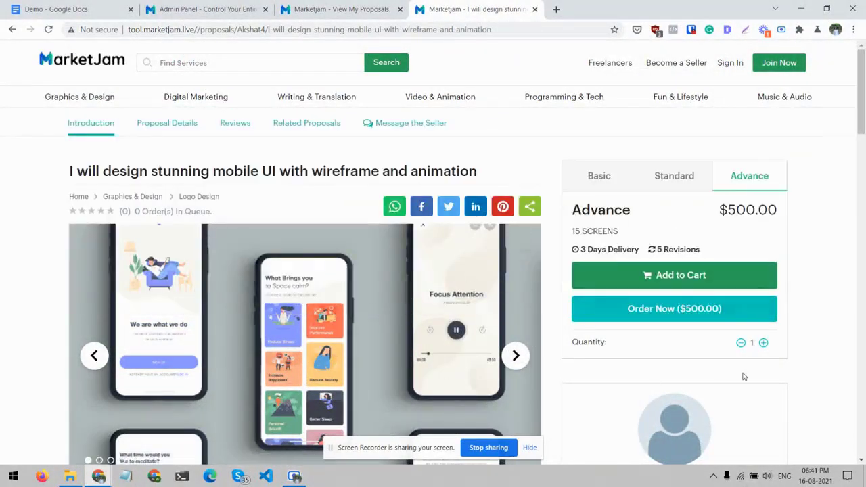
left_click(723, 315)
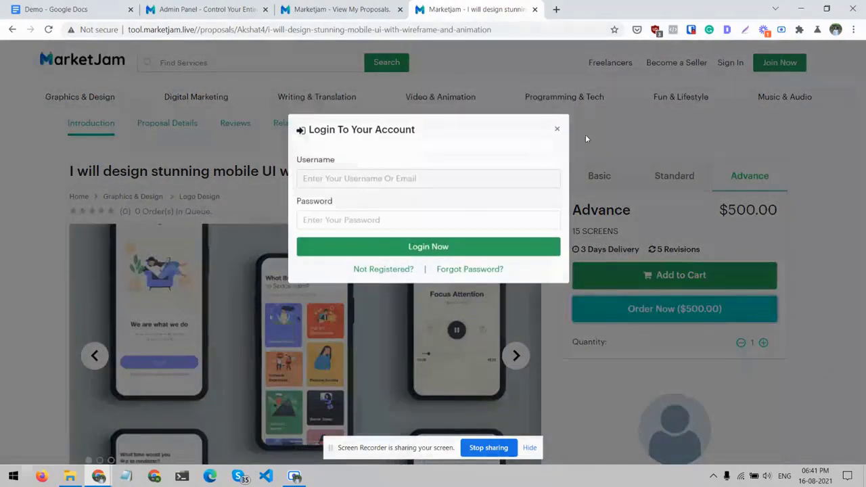
left_click(554, 130)
- Examine the seller's details and the social sharing options on the mobile UI proposal page
scroll(745, 284, "down", 1)
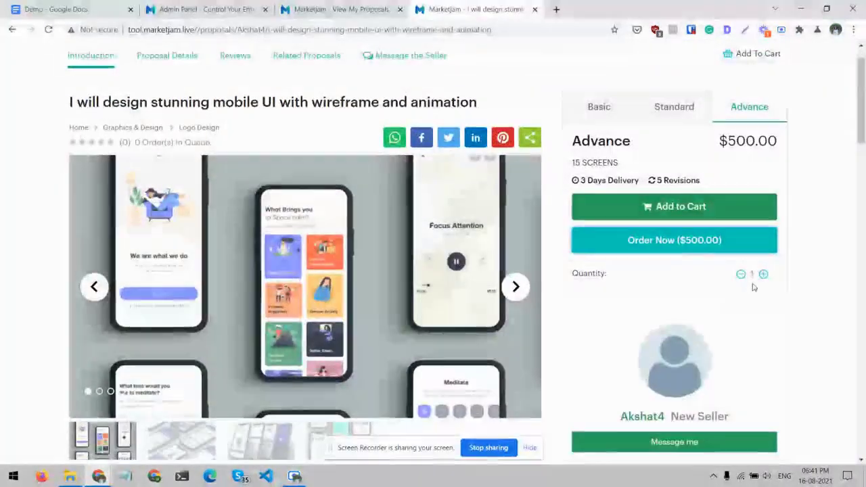
scroll(734, 302, "down", 2)
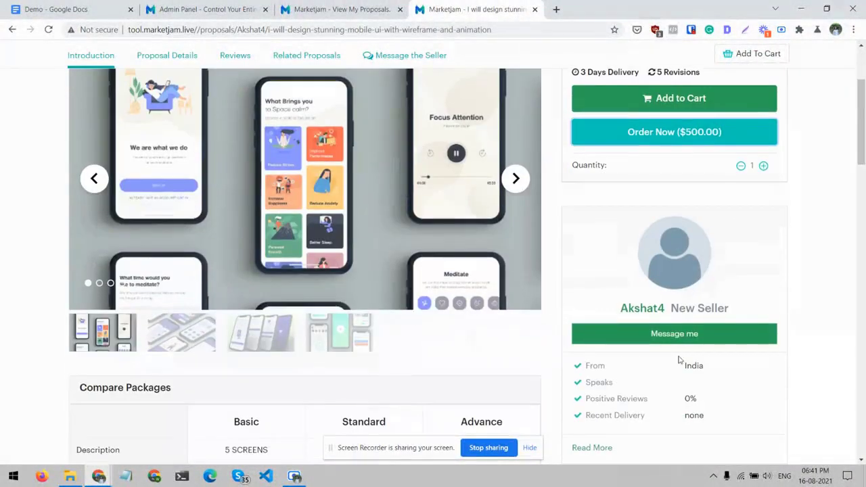
scroll(678, 359, "down", 1)
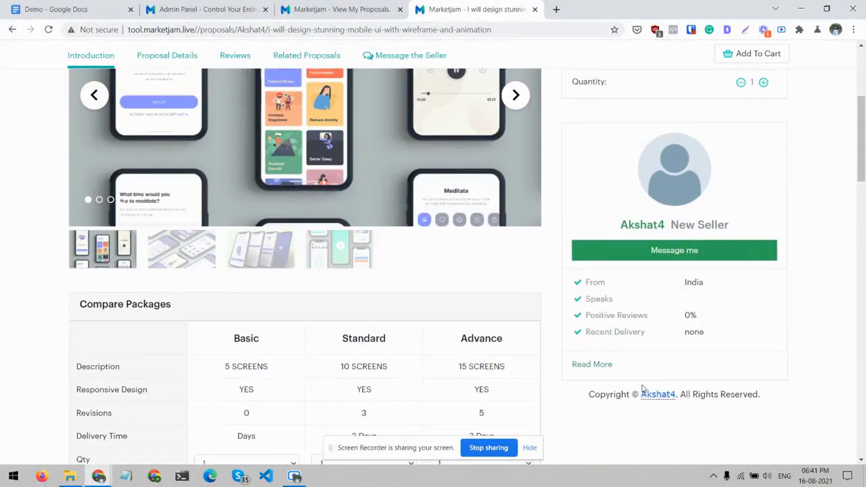
scroll(673, 249, "up", 4)
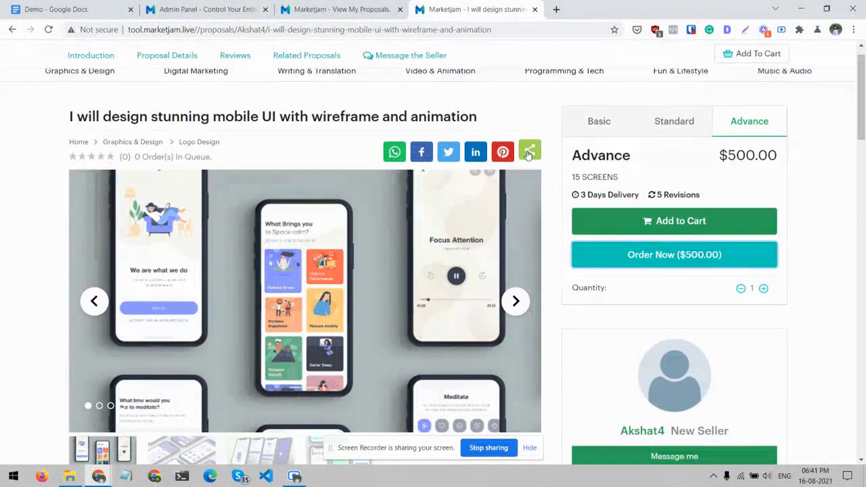
scroll(528, 155, "up", 1)
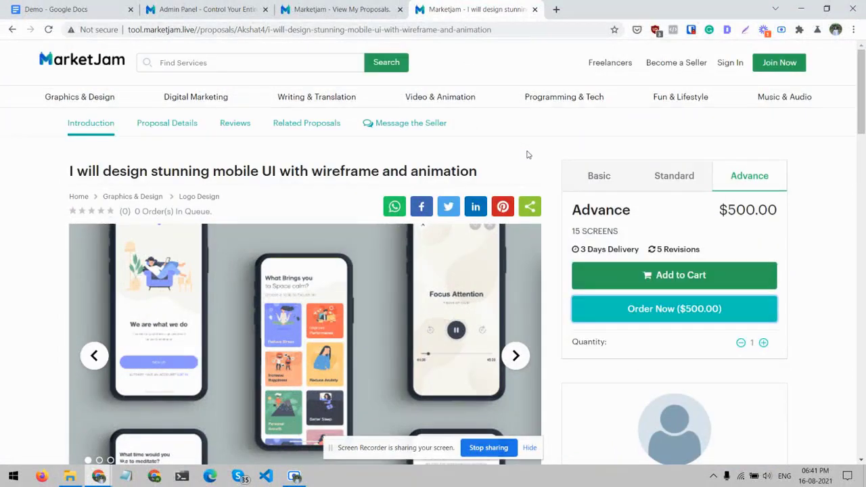
- Visit the Related Proposals, Reviews and Proposal Details sections of the mobile UI proposal
left_click(304, 123)
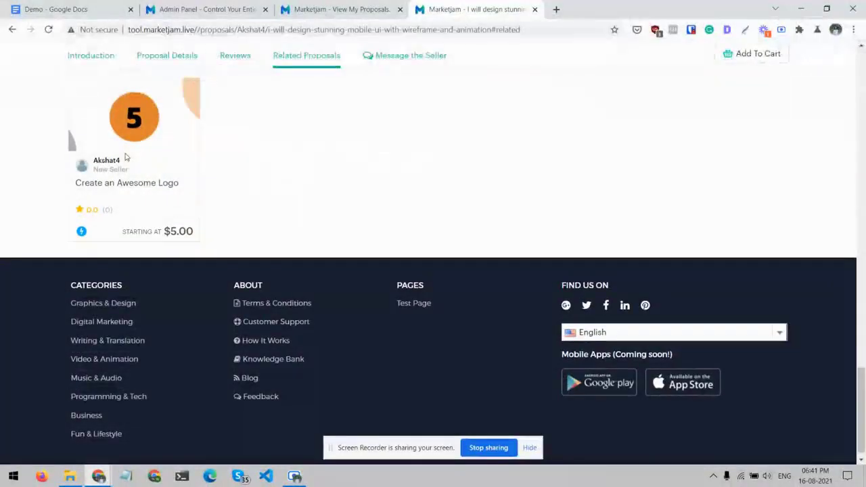
left_click(247, 63)
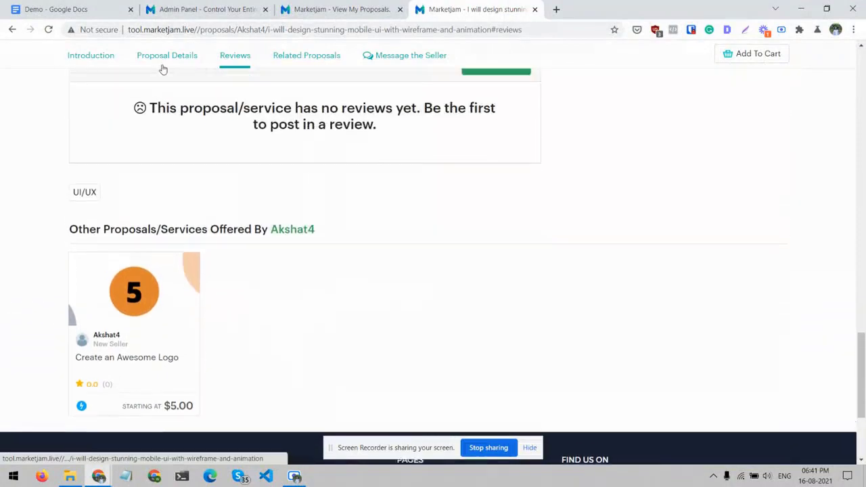
left_click(162, 60)
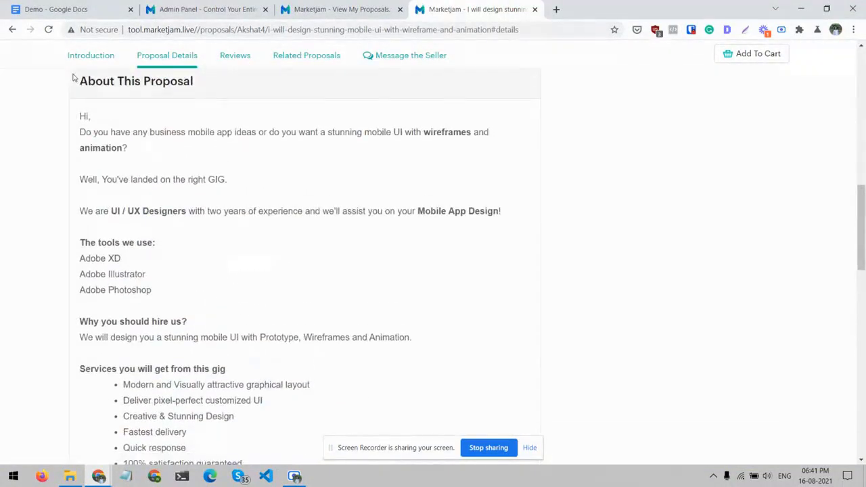
- Return to the Introduction section of the mobile UI proposal and look over its gallery and package comparison
left_click(74, 60)
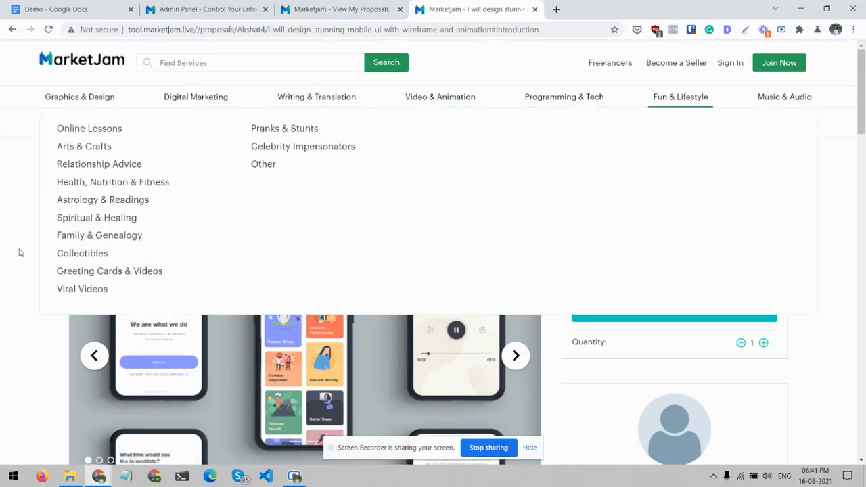
scroll(10, 341, "down", 8)
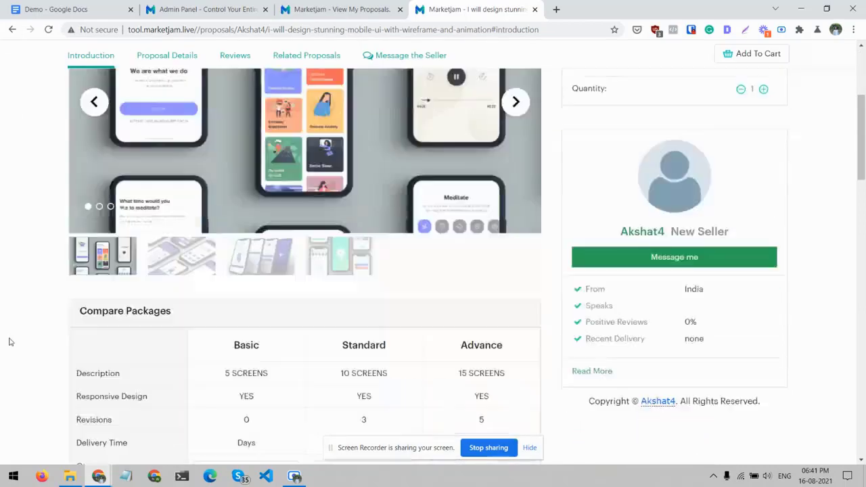
scroll(38, 293, "up", 8)
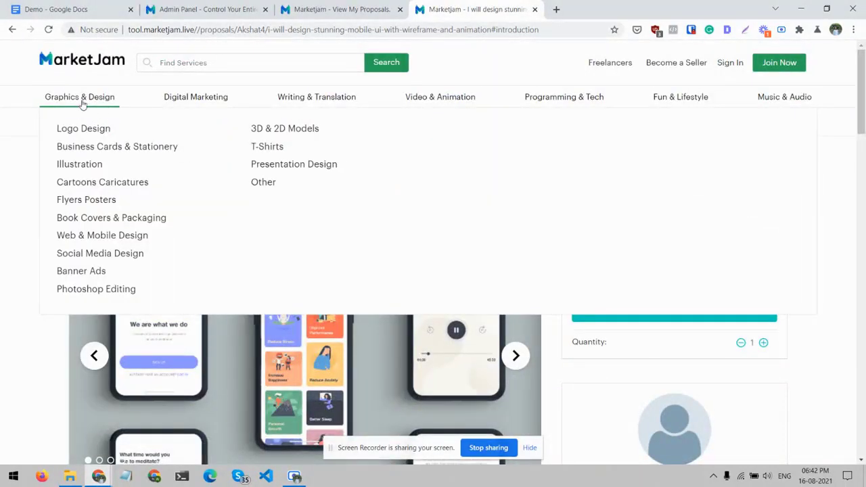
- Browse the Graphics & Design category, examining its listed proposals and the available sorting and filter options
left_click(80, 99)
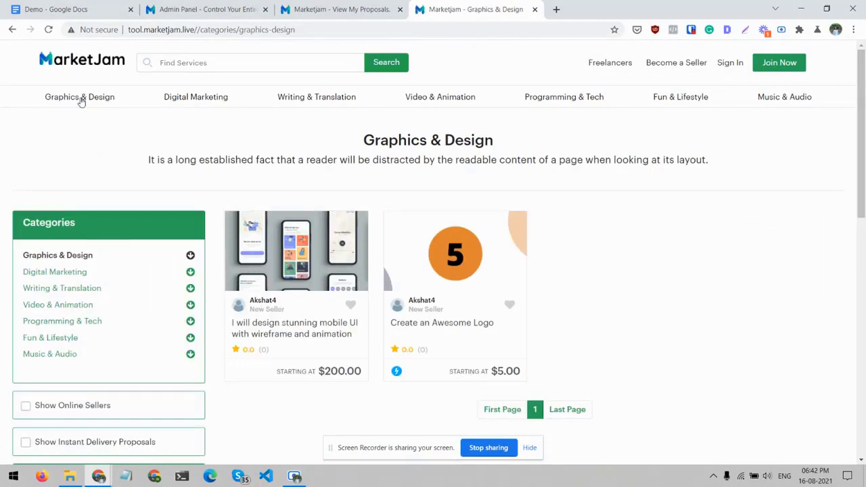
scroll(397, 261, "down", 2)
scroll(371, 340, "down", 3)
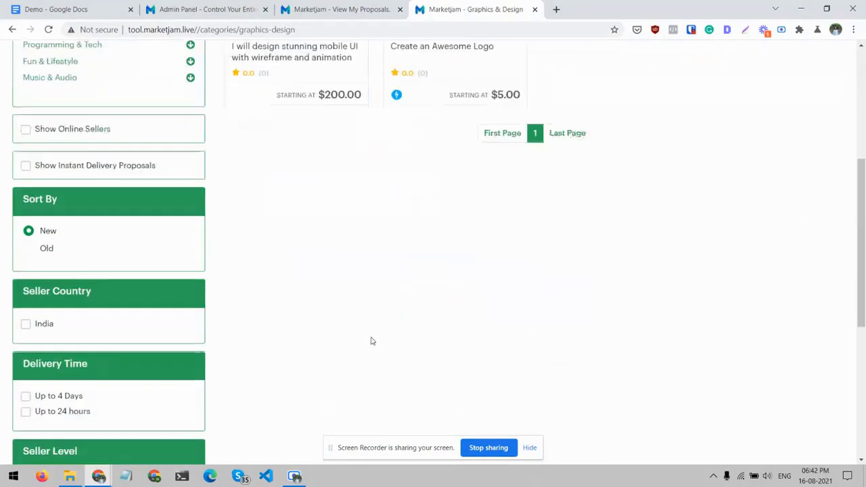
scroll(152, 275, "up", 4)
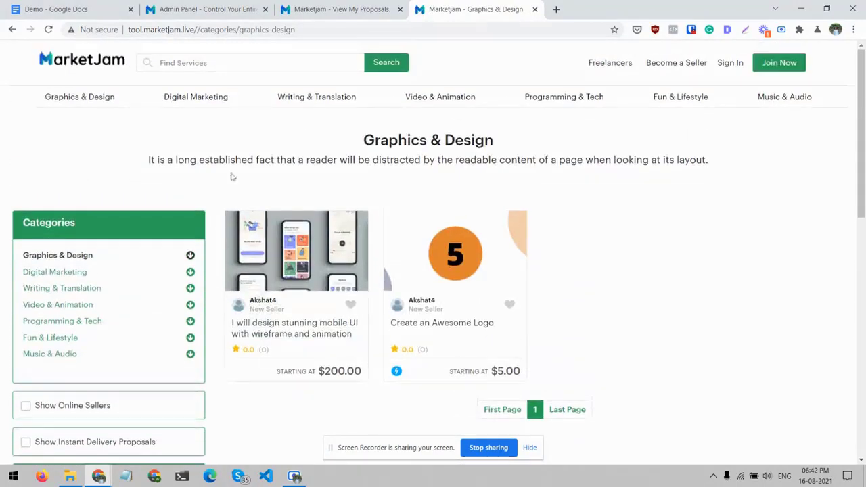
- Return to the admin panel's Active Proposals page and look over its proposals list and navigation sections
left_click(203, 9)
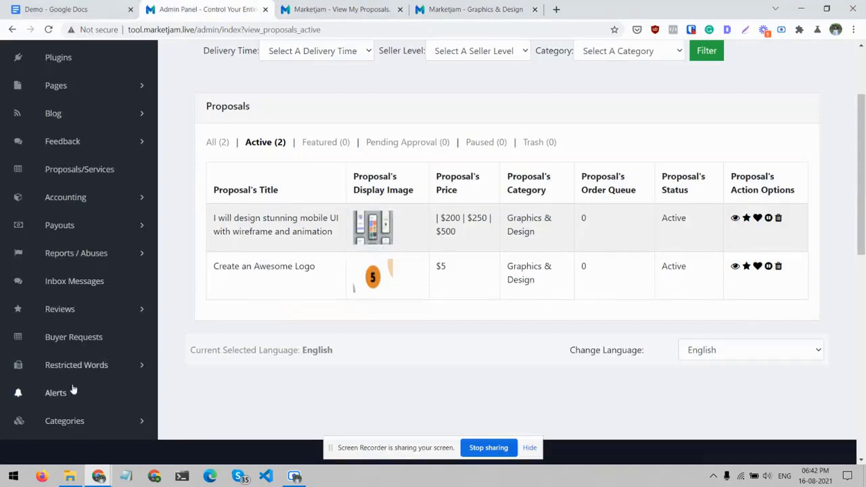
scroll(73, 389, "down", 2)
scroll(67, 316, "up", 5)
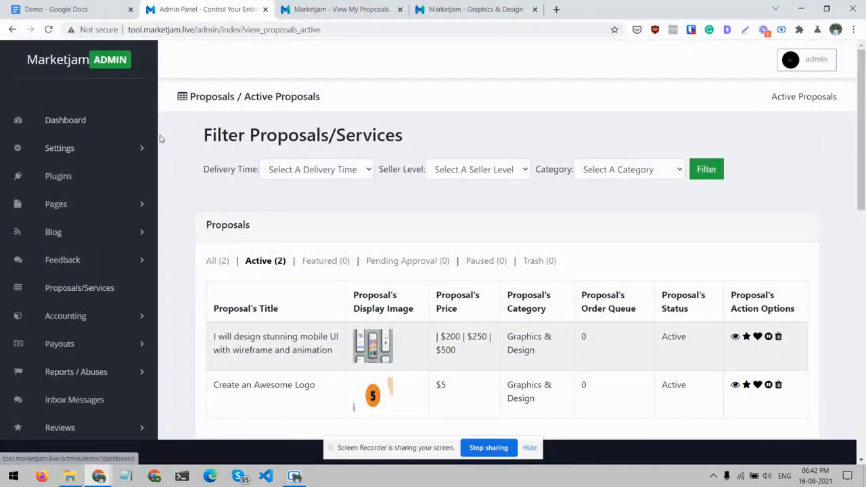
left_click(294, 476)
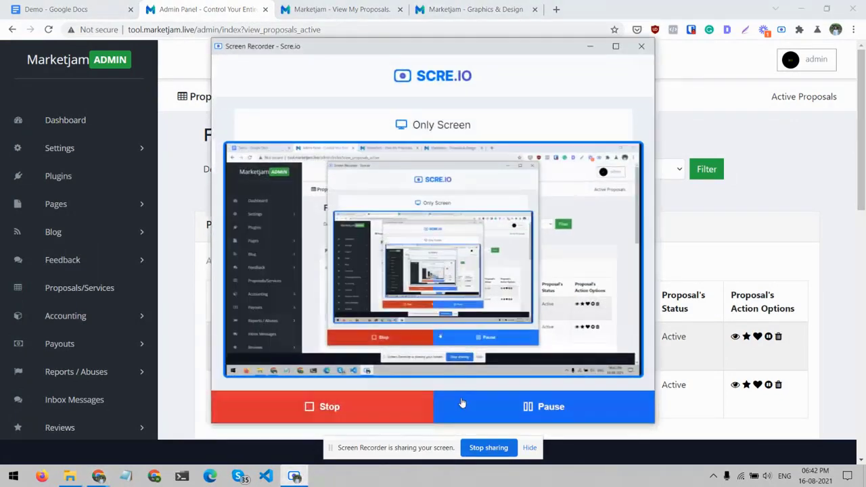